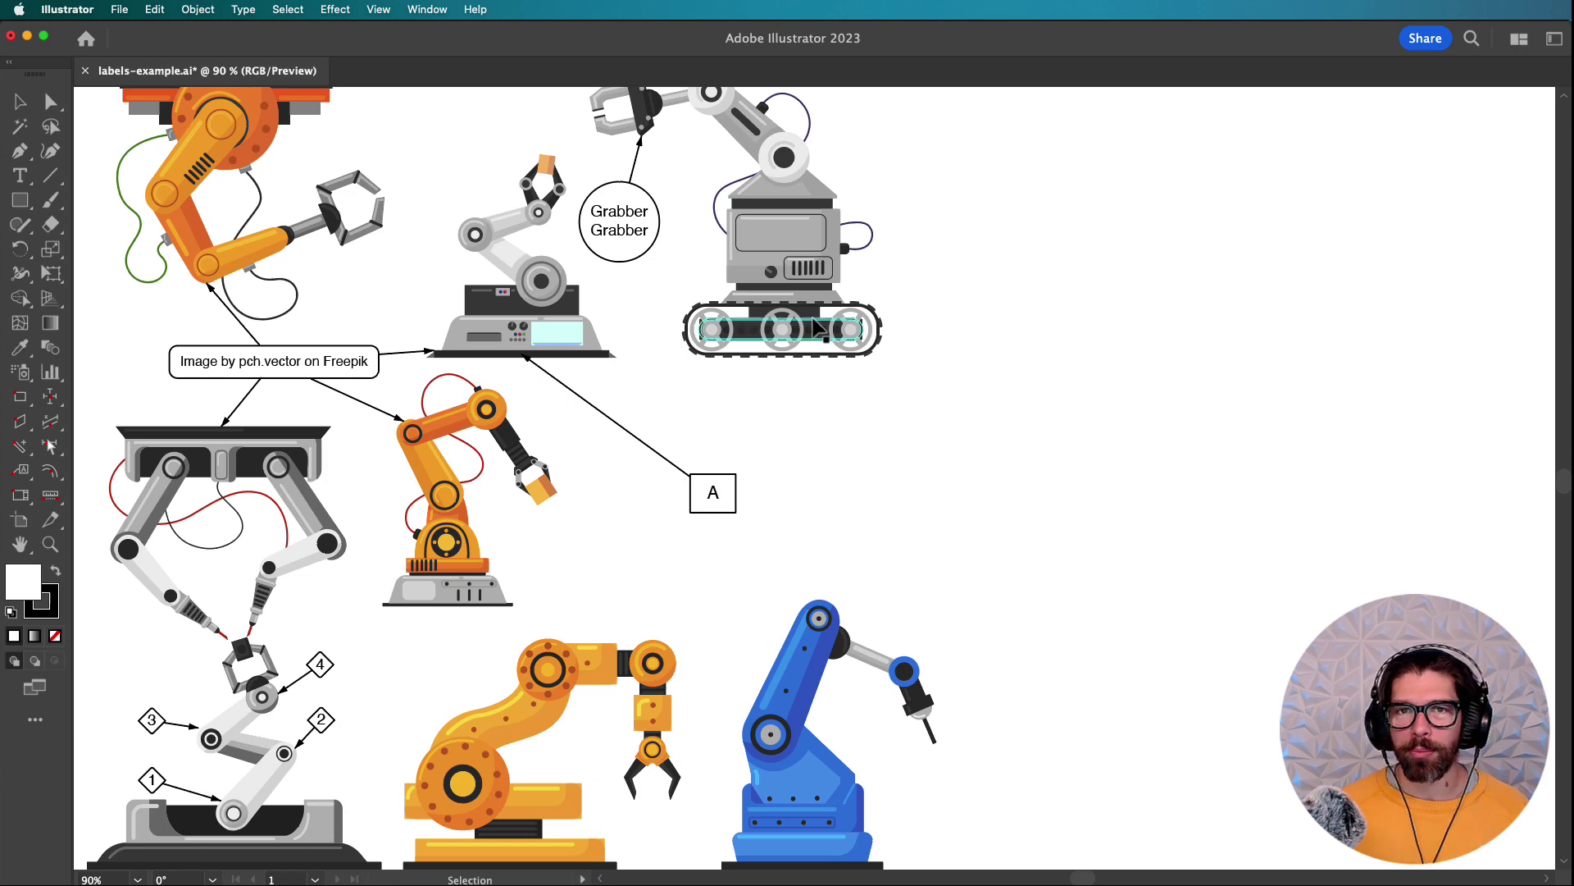
- Open the CADlabels panel from Window > CADtools > CADlabels
left_click(427, 10)
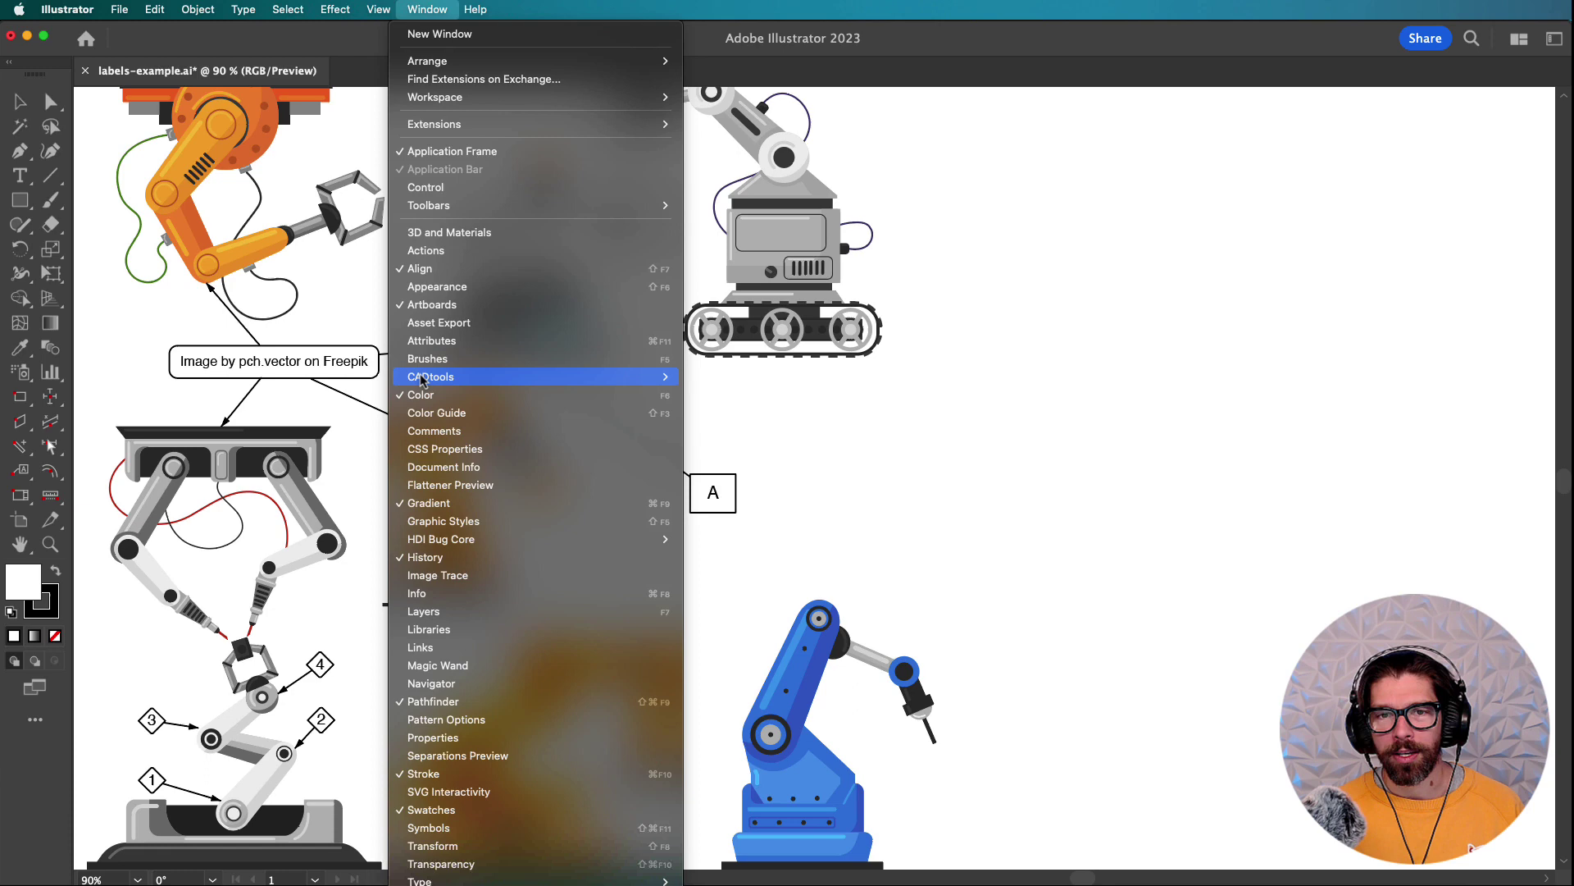
mouse_move(623, 376)
left_click(776, 532)
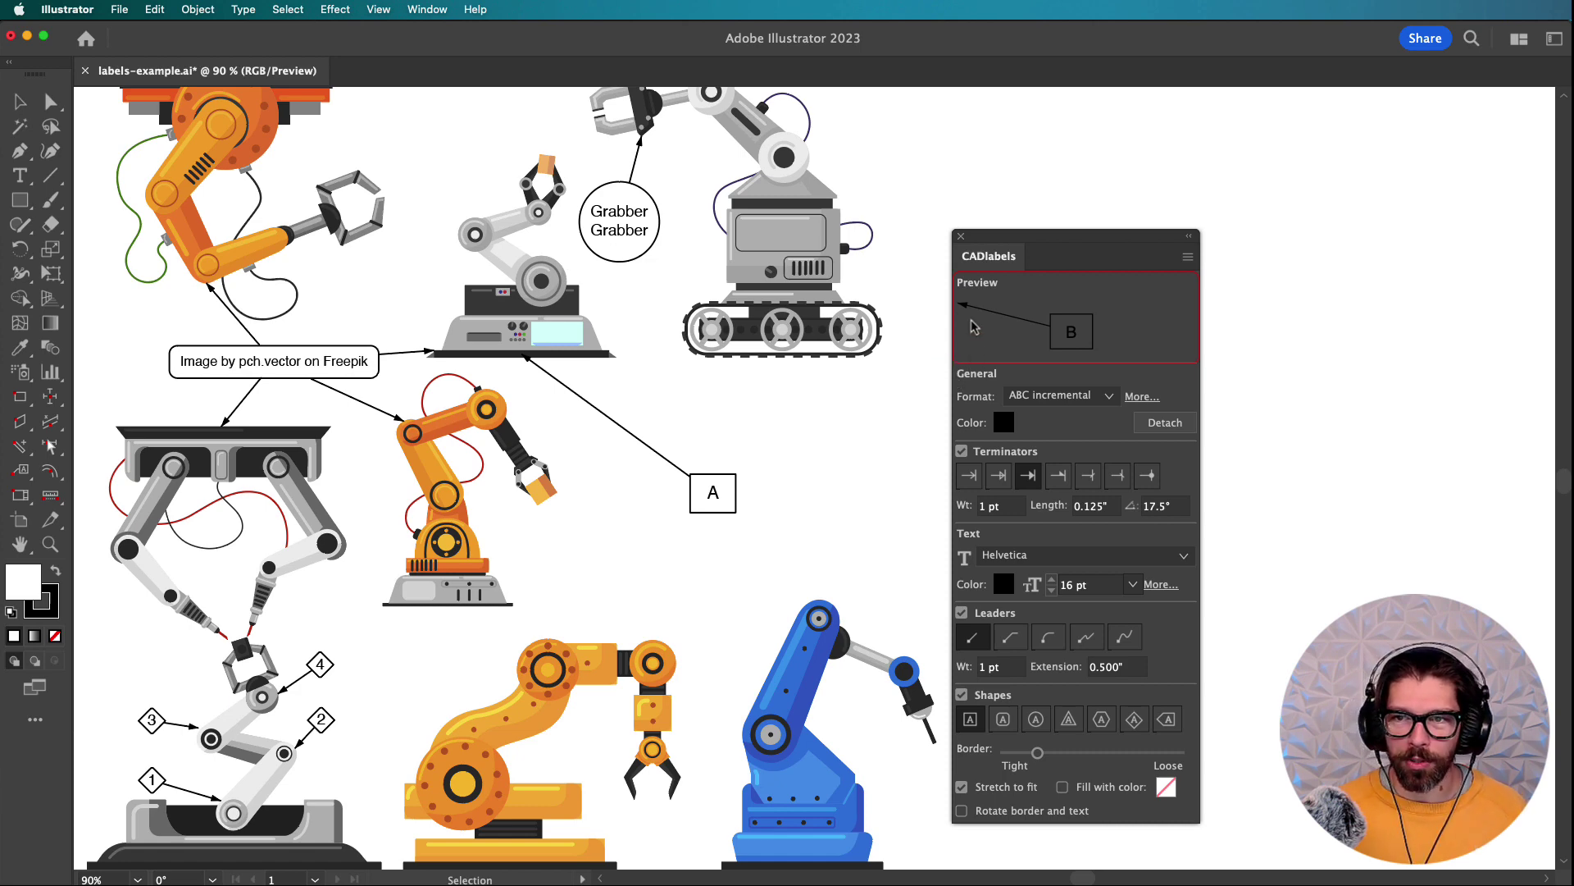
left_click(1057, 483)
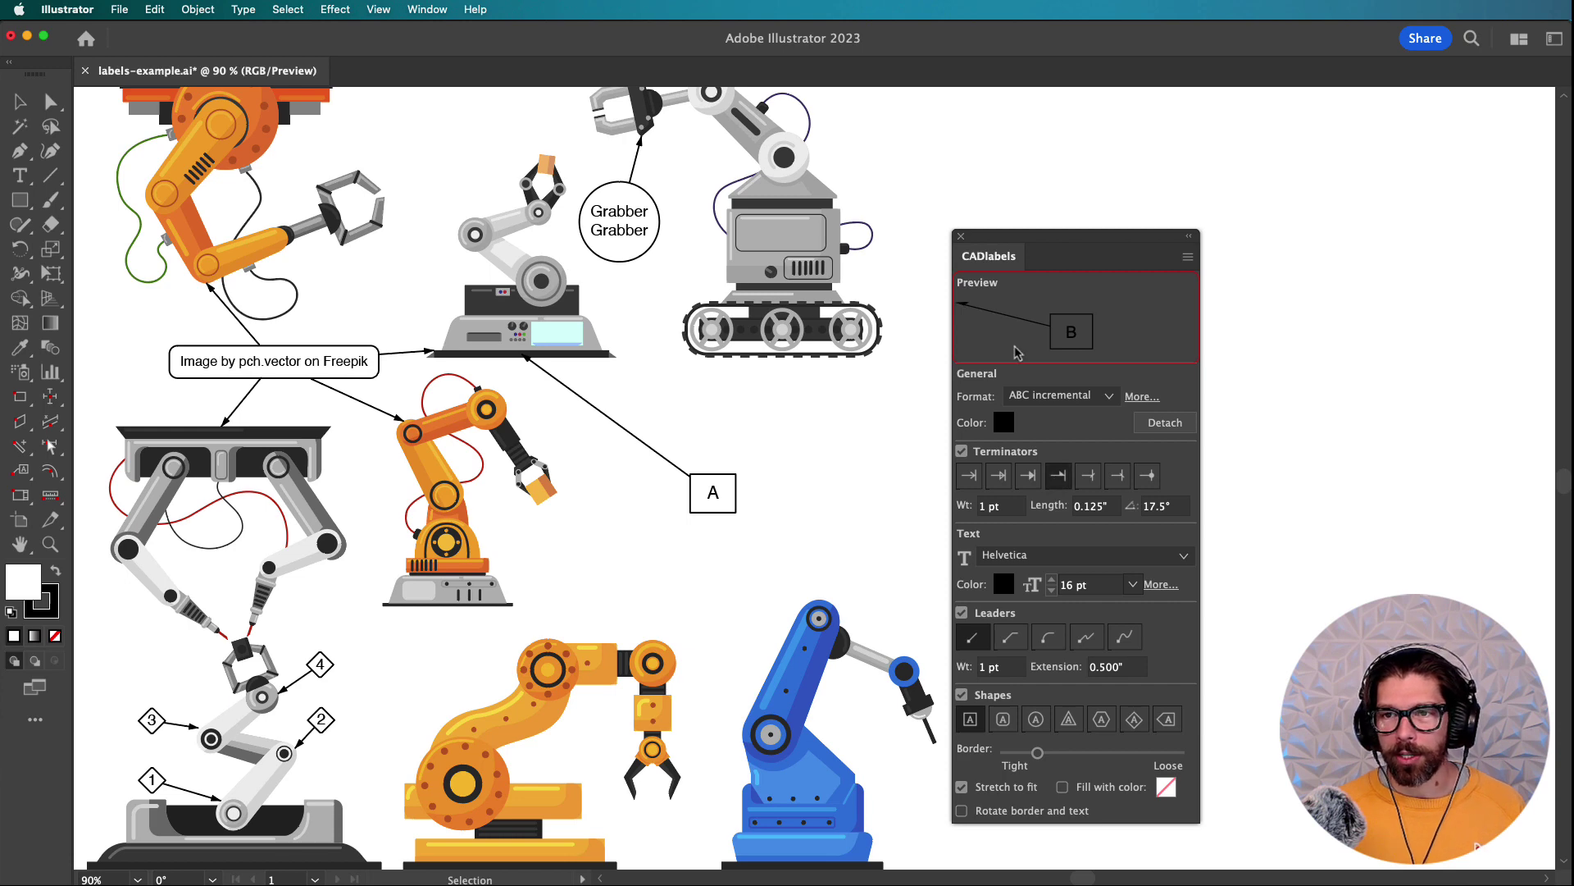
left_click(1088, 477)
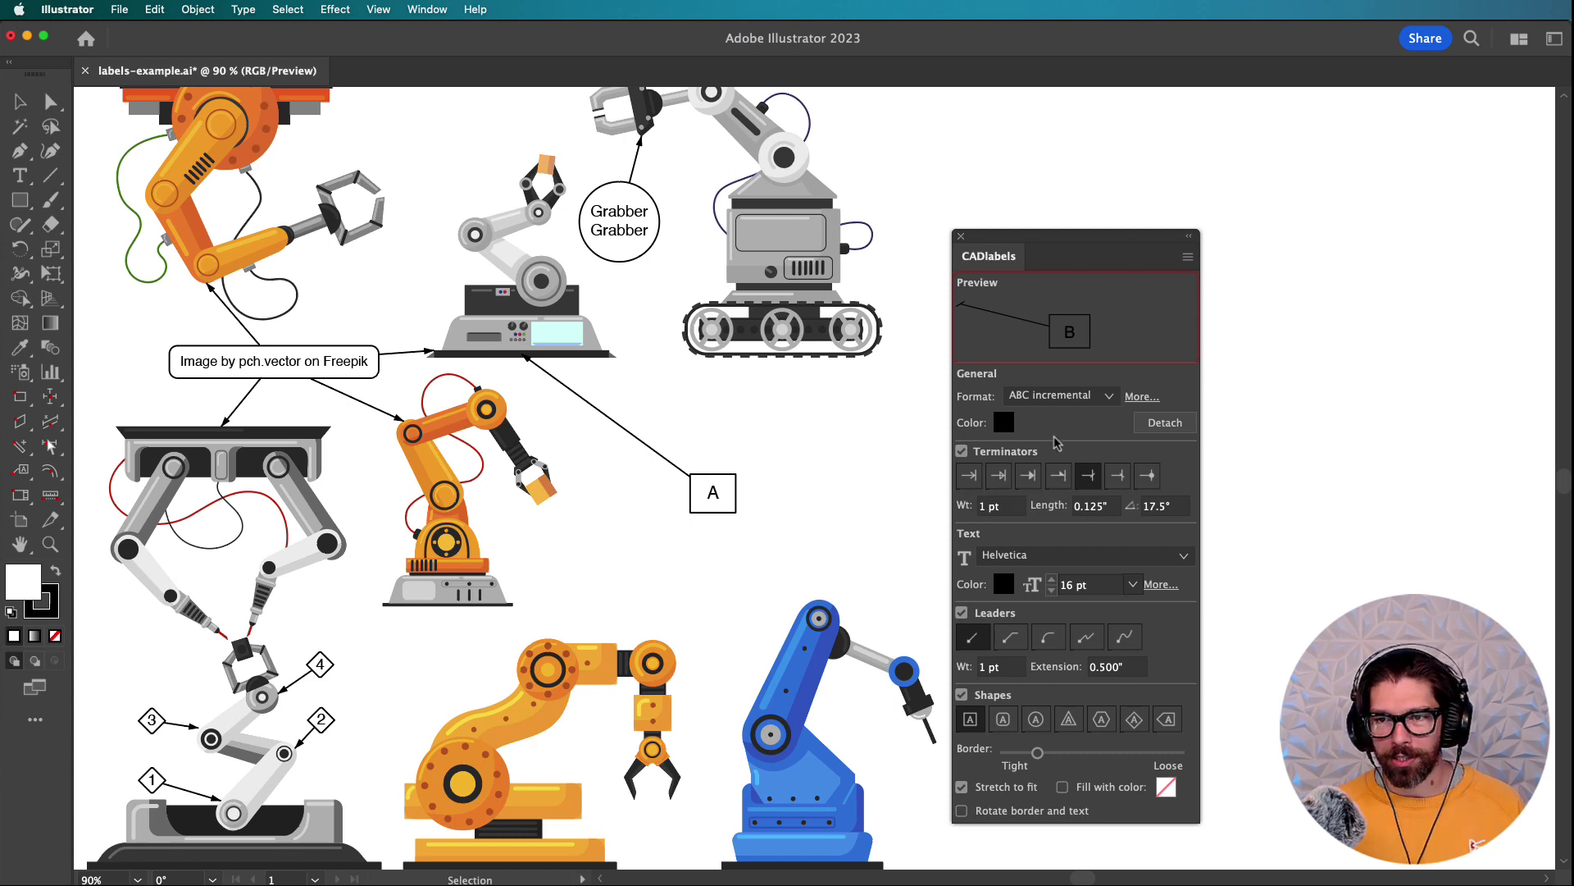
left_click(1030, 476)
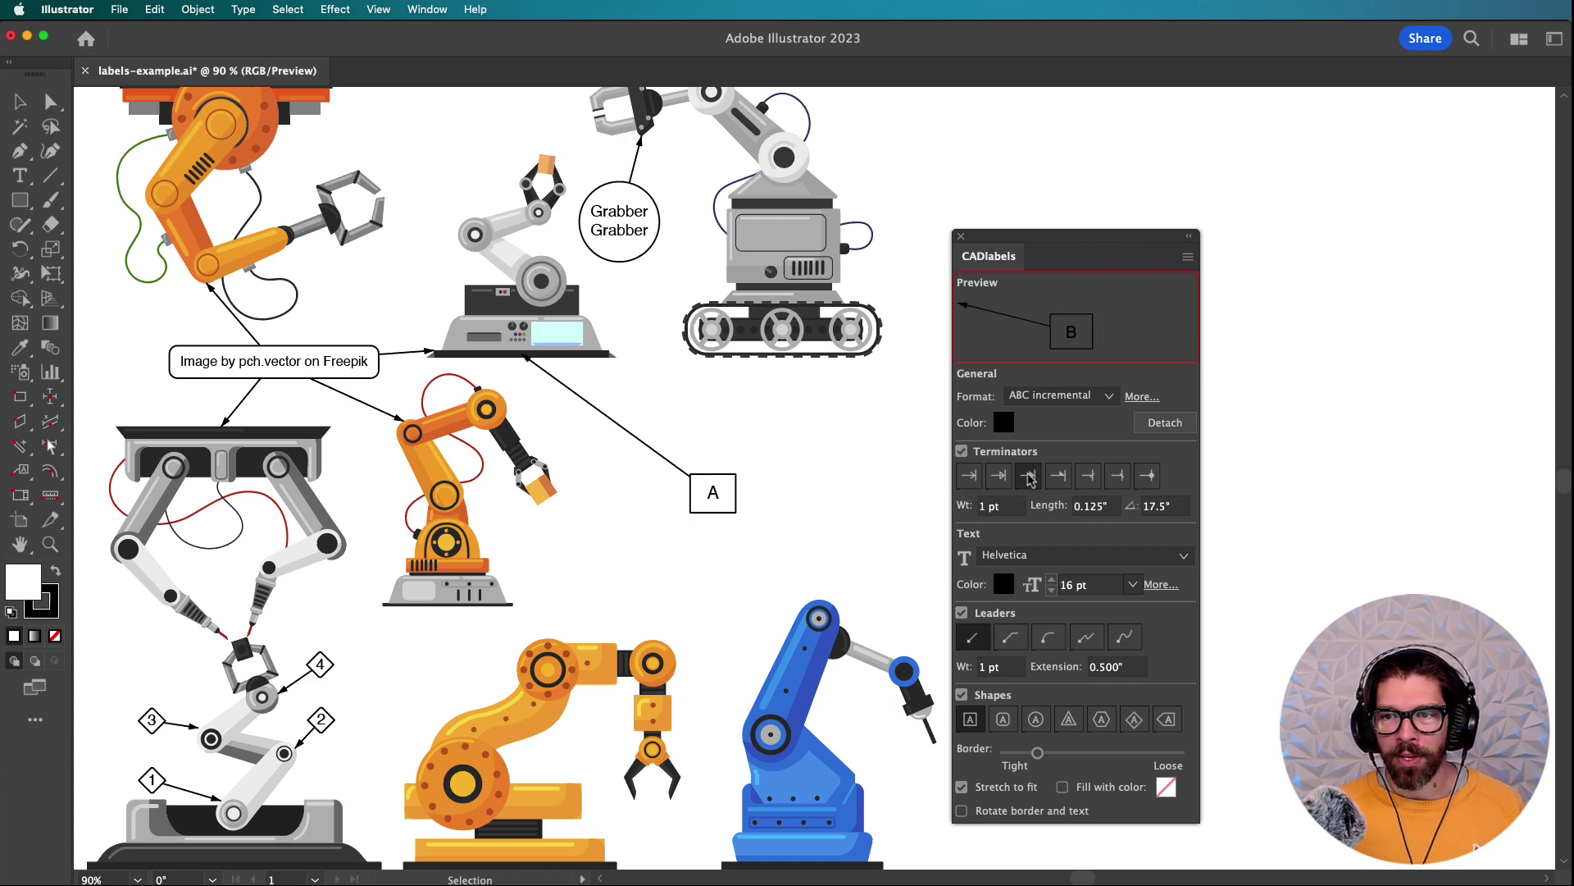
- Select callout A, try the fourth and fifth terminator styles, then return to the arrowhead
left_click(711, 492)
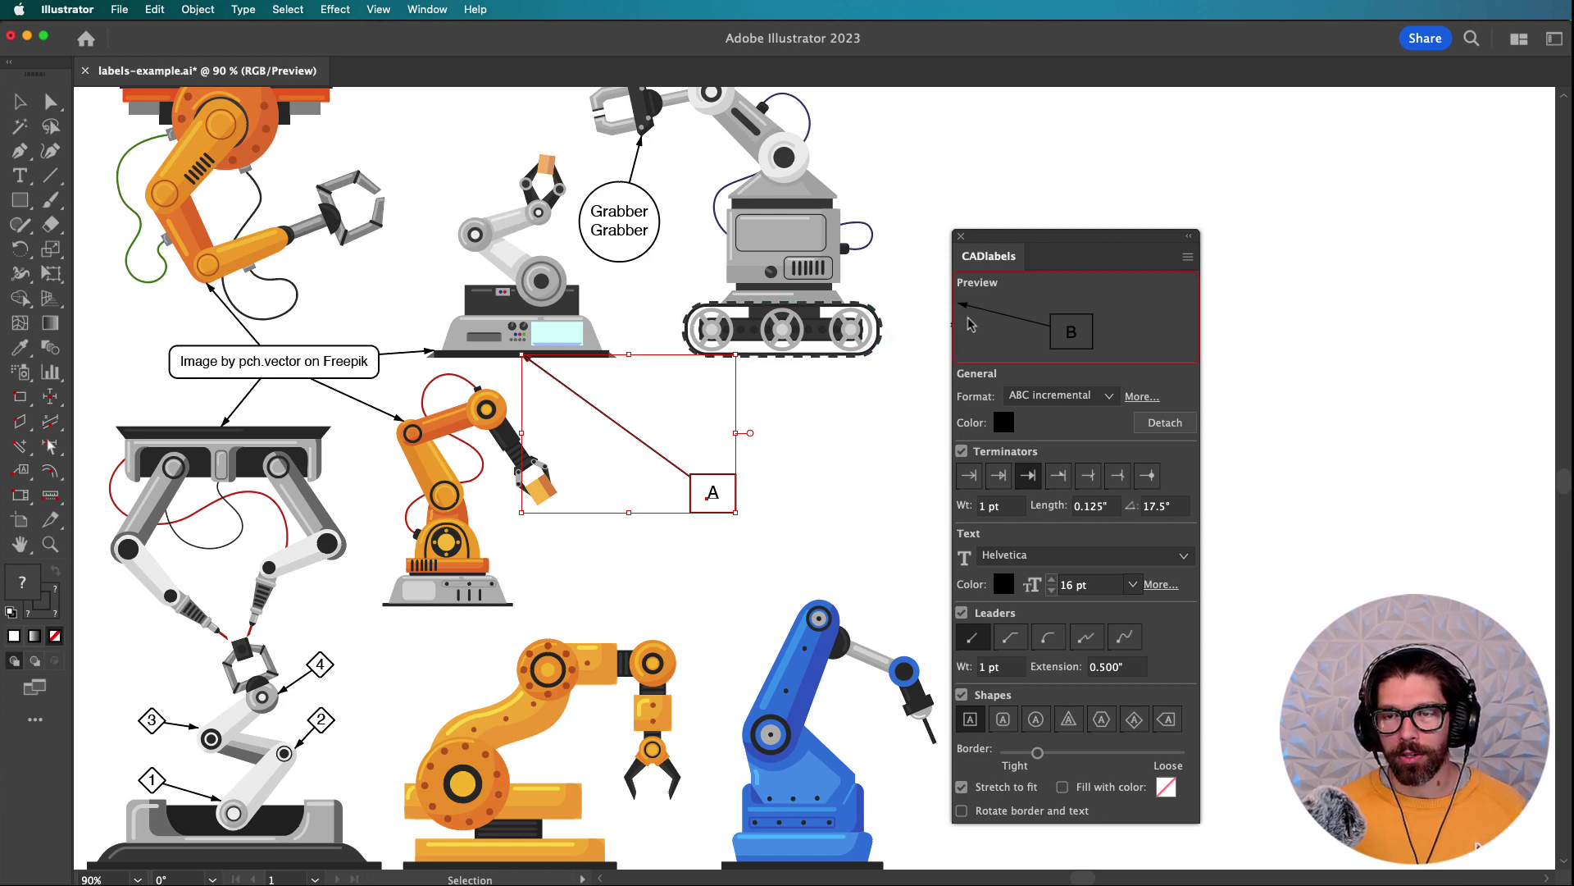
left_click(1058, 475)
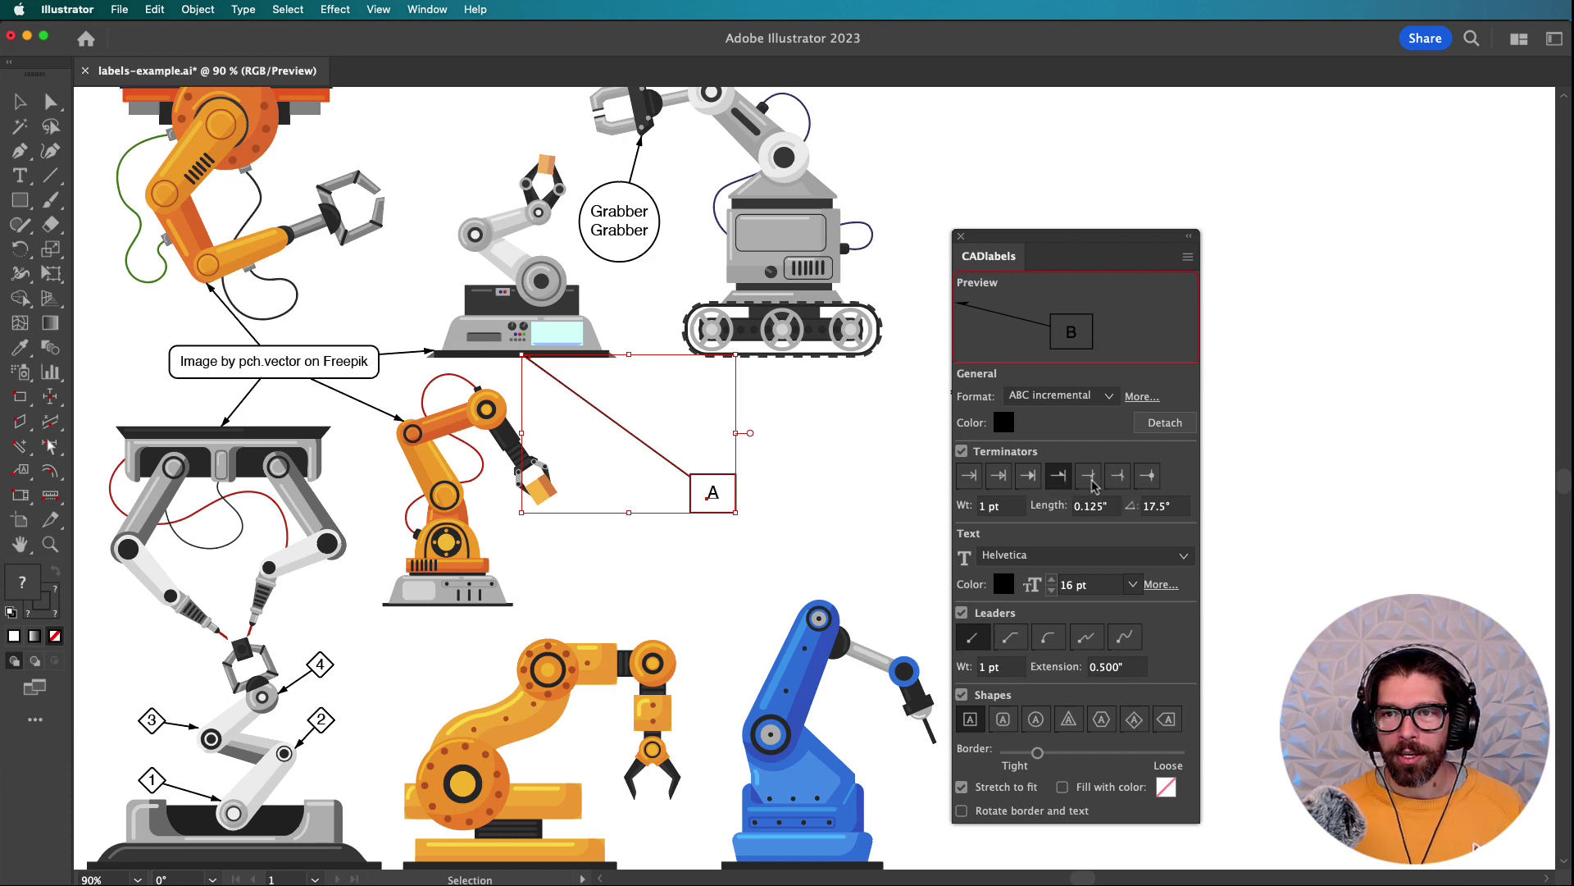
left_click(1089, 479)
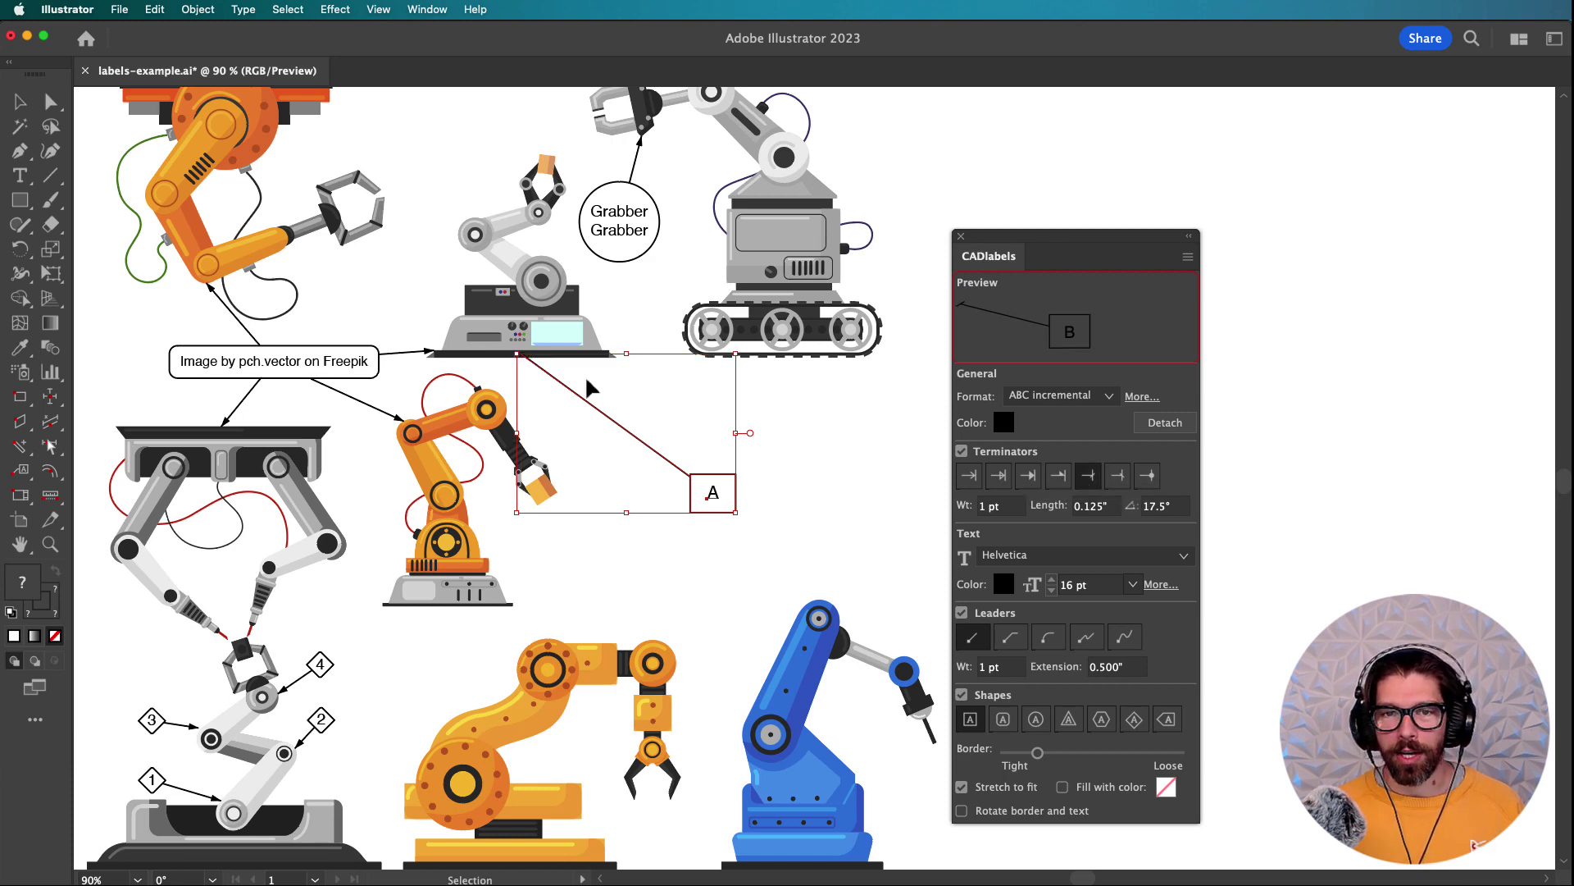
left_click(1028, 475)
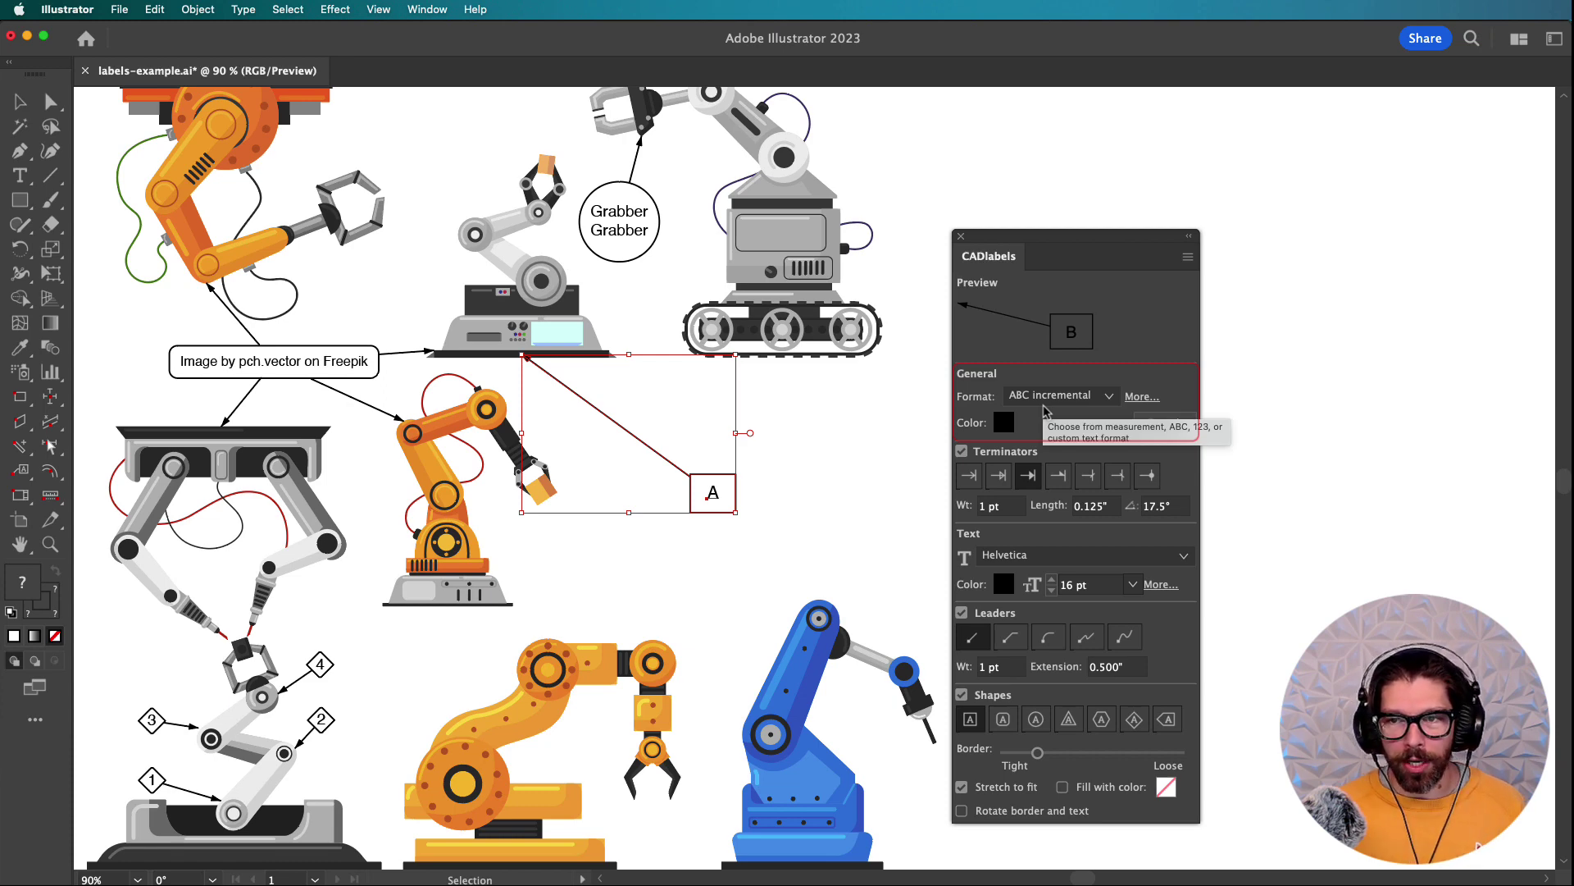
- Switch callout A's format through 123 incremental and Custom text, ending on Geometry X/Y coordinates
left_click(1052, 405)
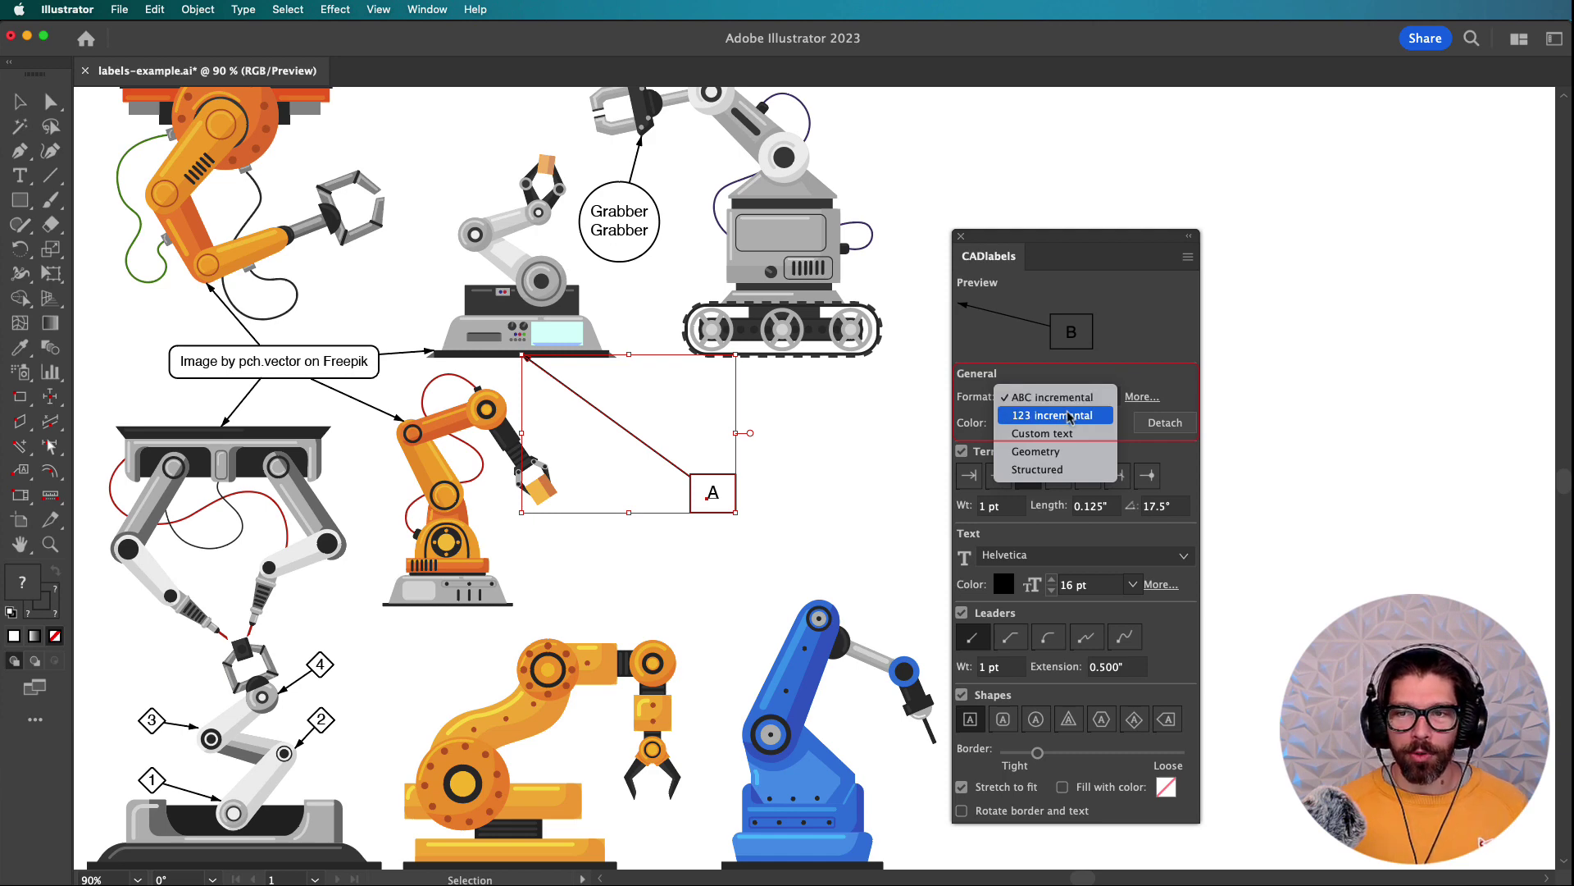
left_click(1057, 416)
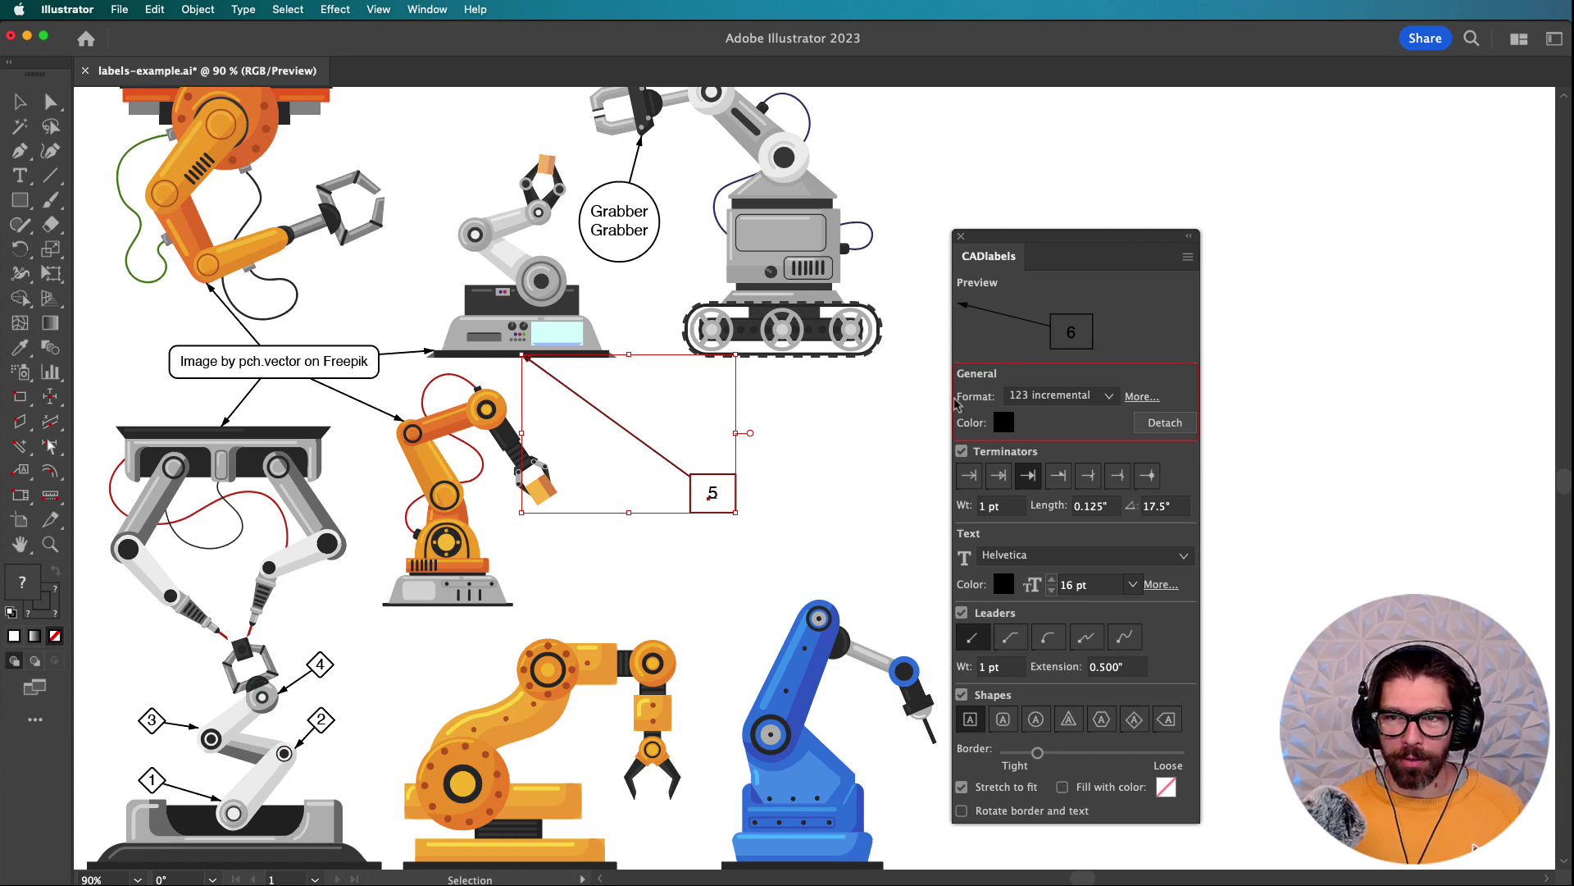
left_click(1063, 398)
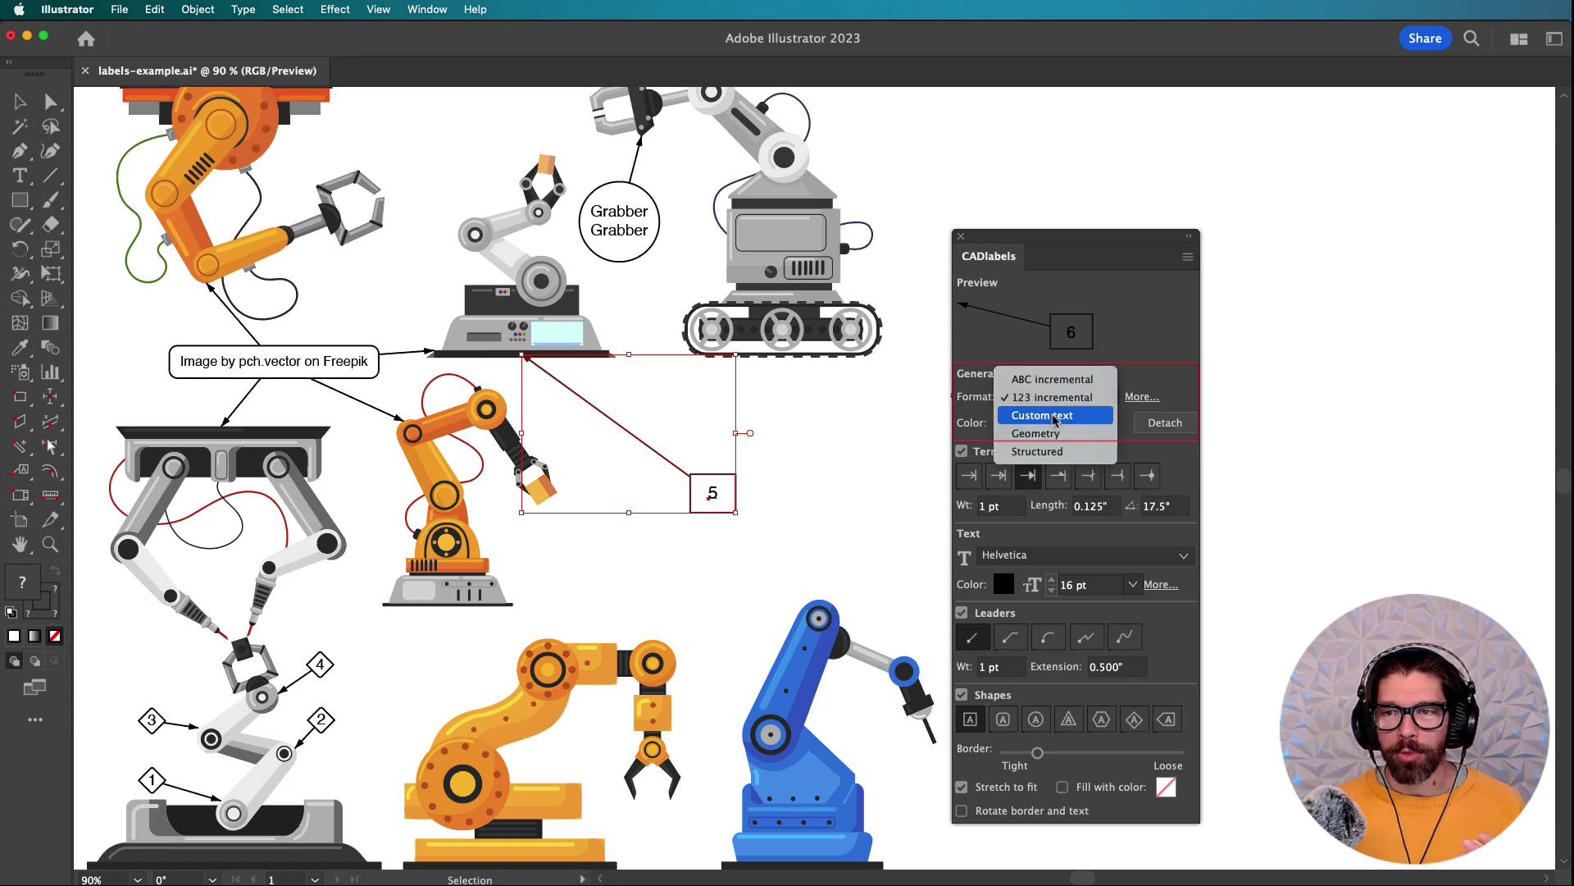
left_click(1055, 417)
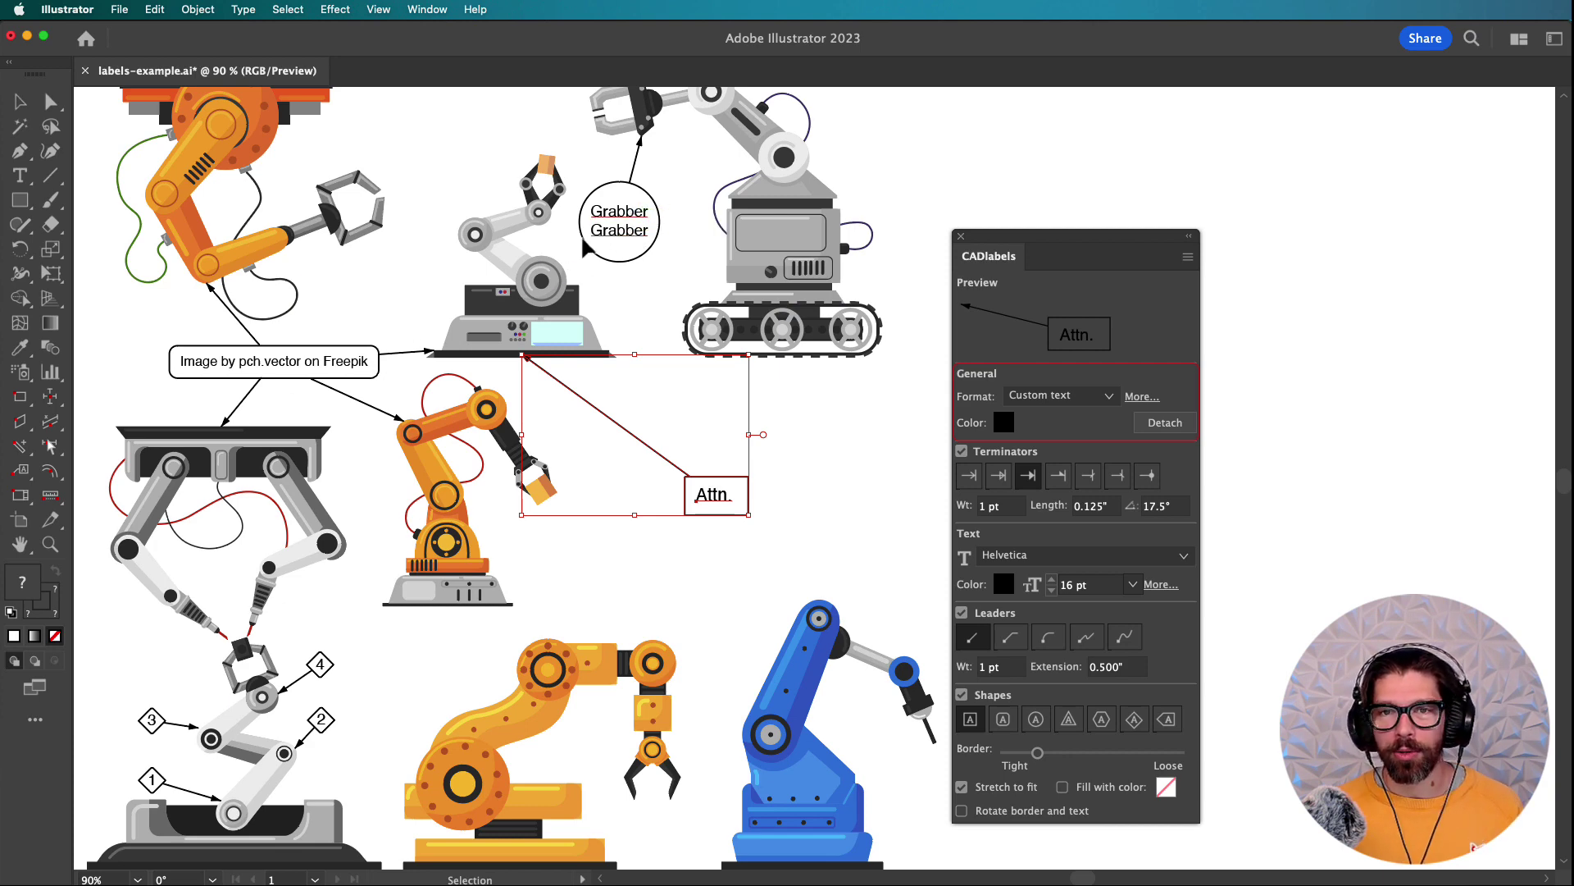
left_click(1028, 400)
left_click(1034, 416)
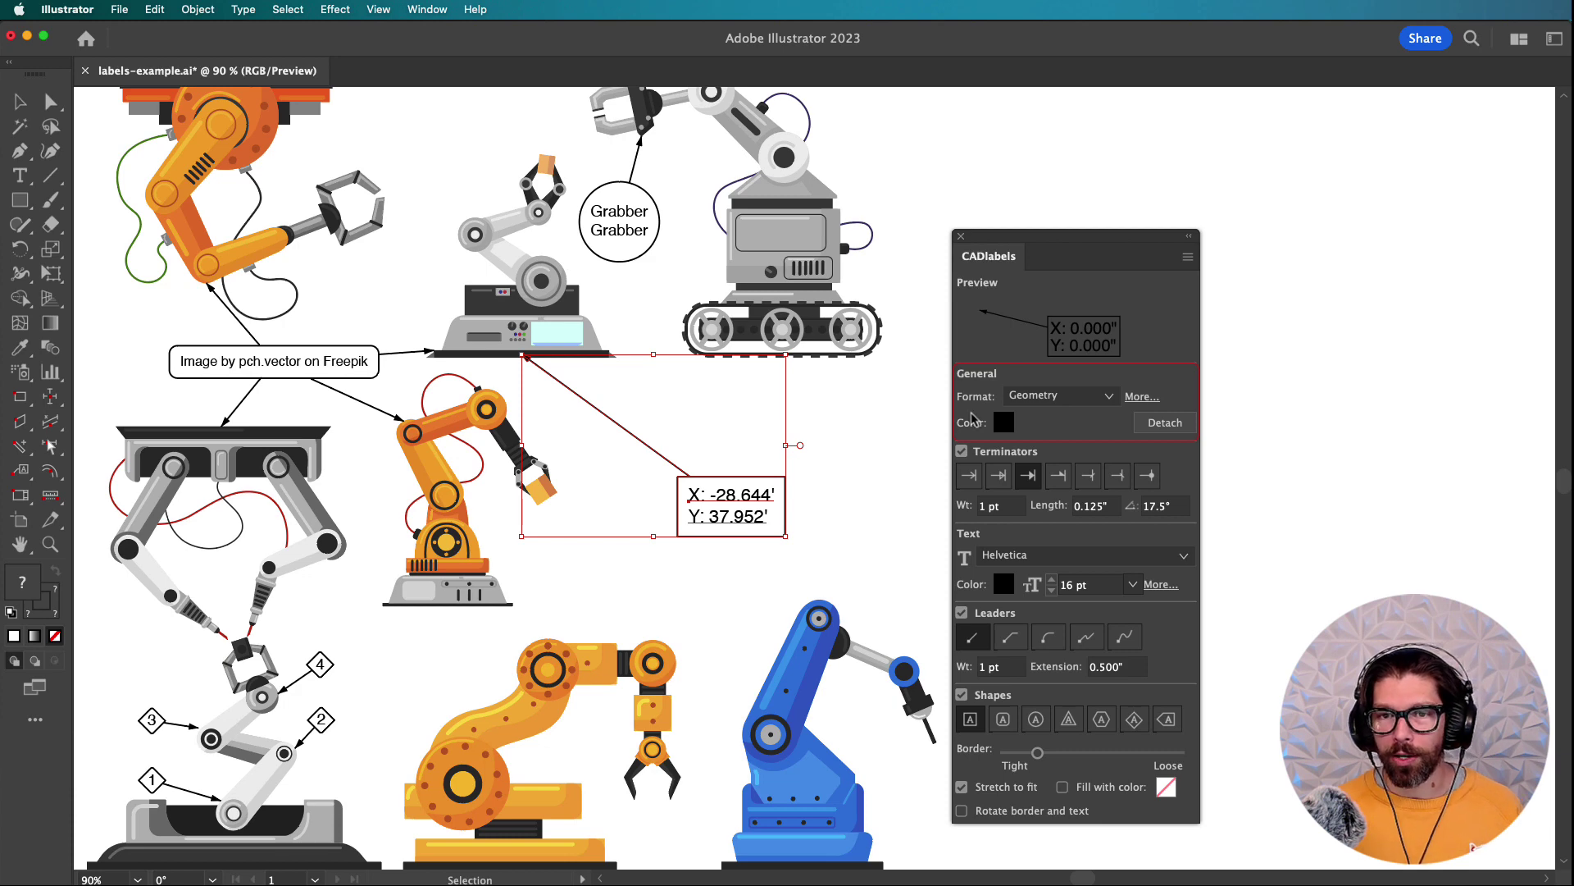
- Open the More... format options and select the custom text 'Attn.'
left_click(1148, 397)
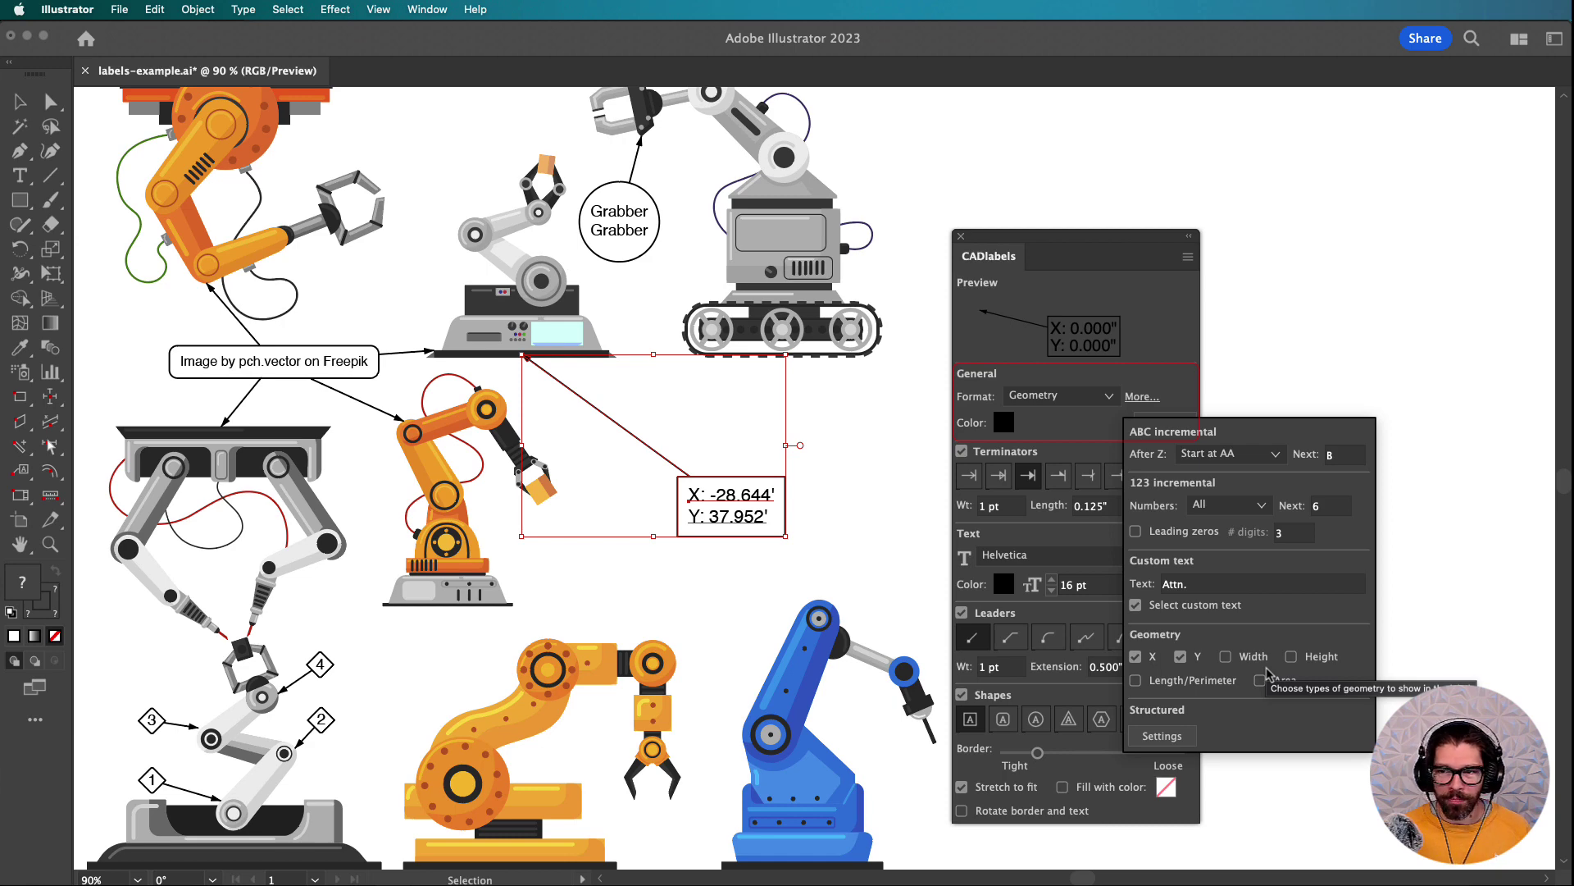
left_click(1234, 583)
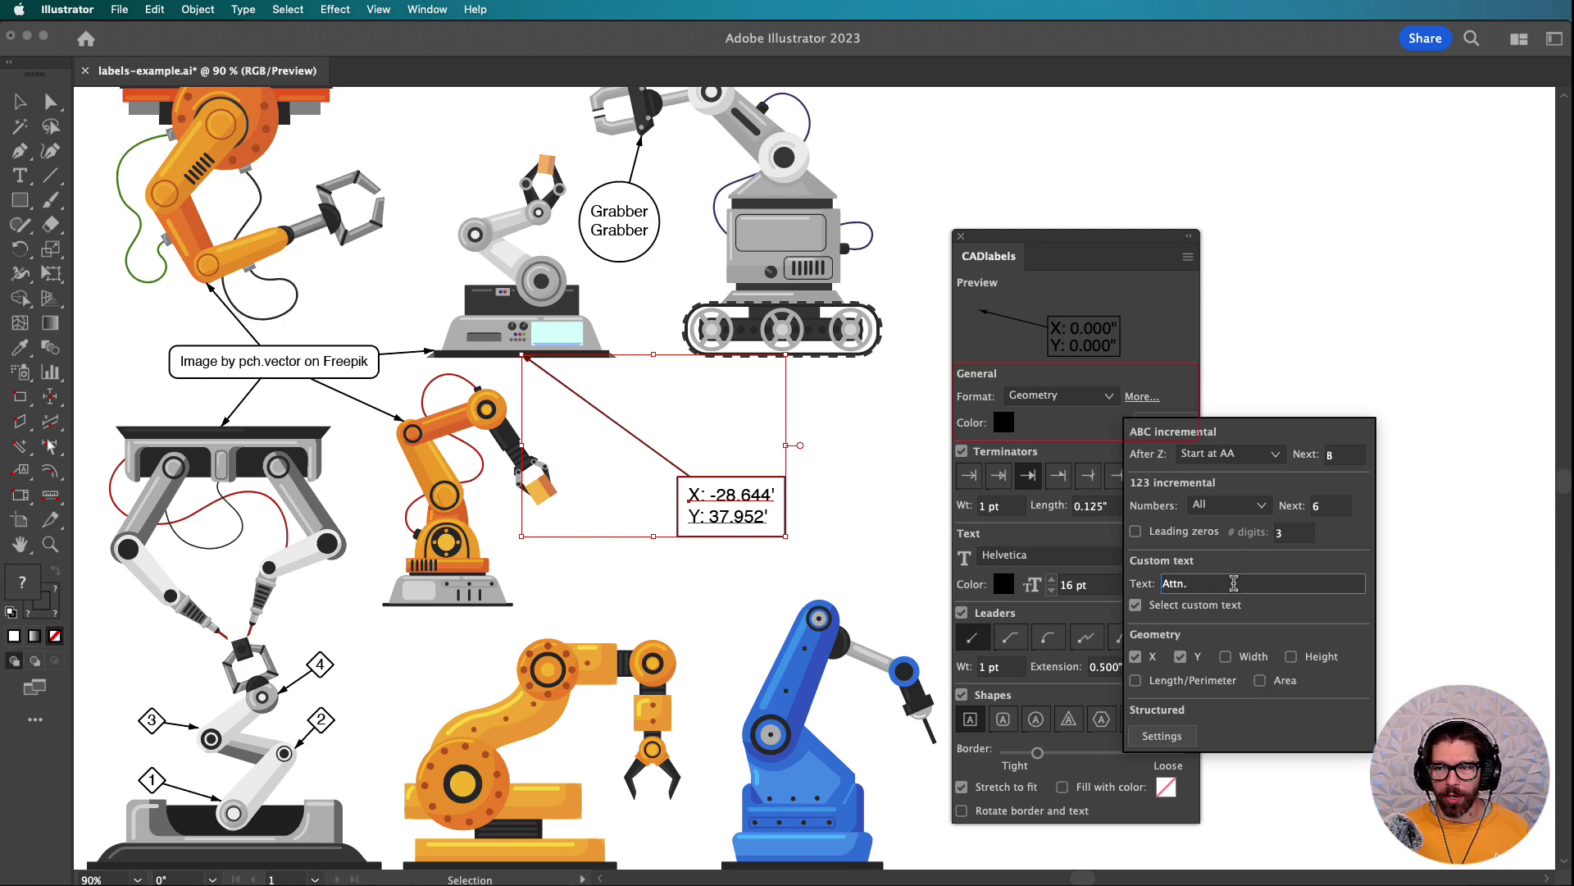
double_click(1234, 583)
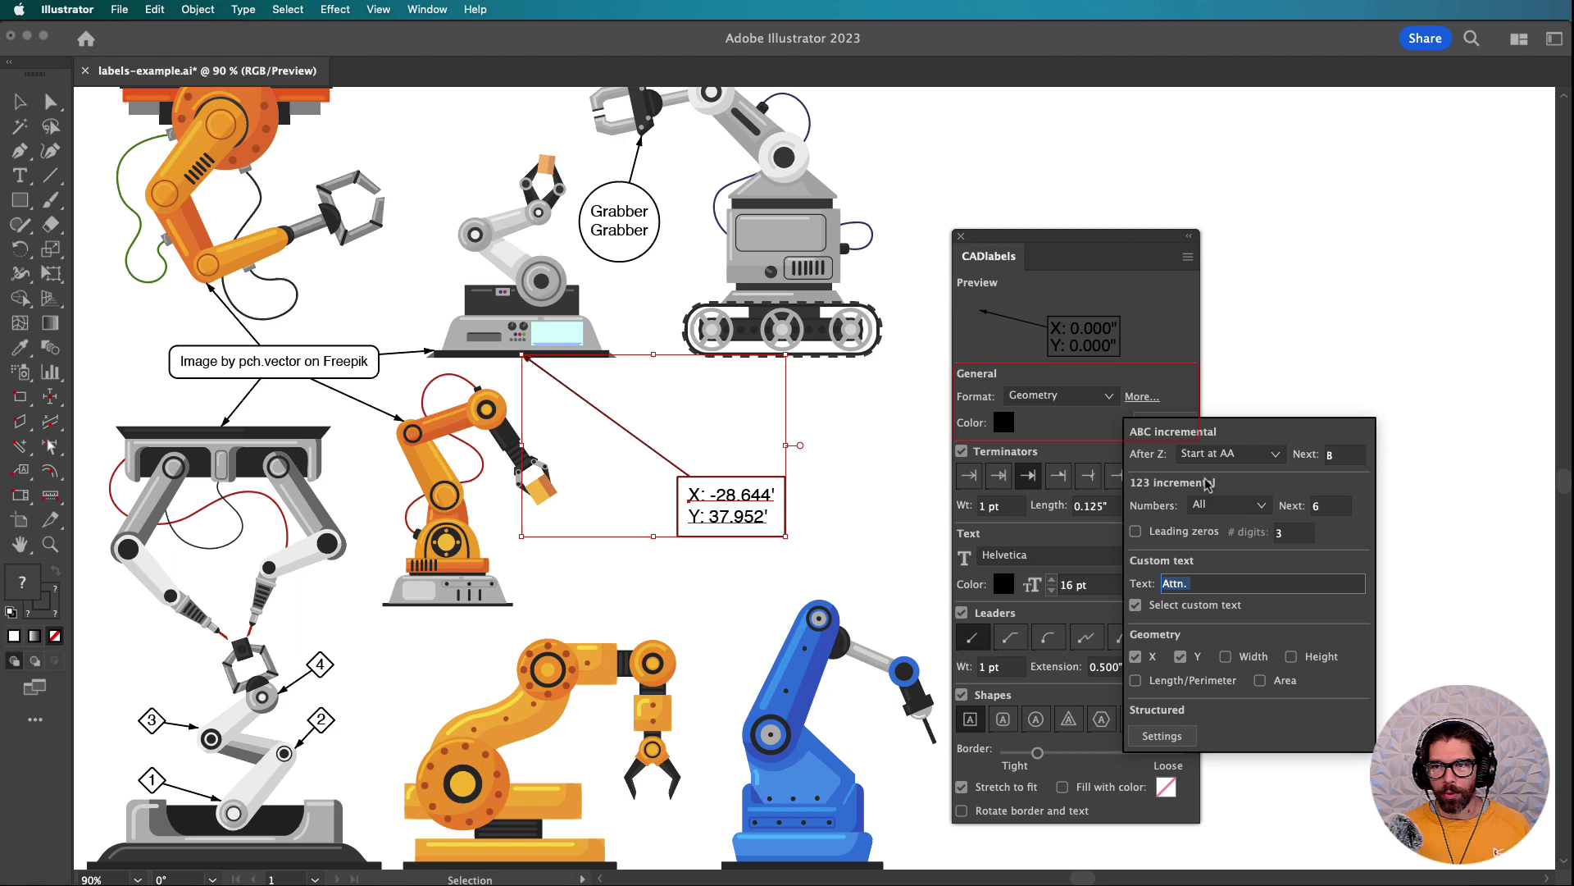
- Set the label format to Custom text, then back to ABC incremental
left_click(1097, 400)
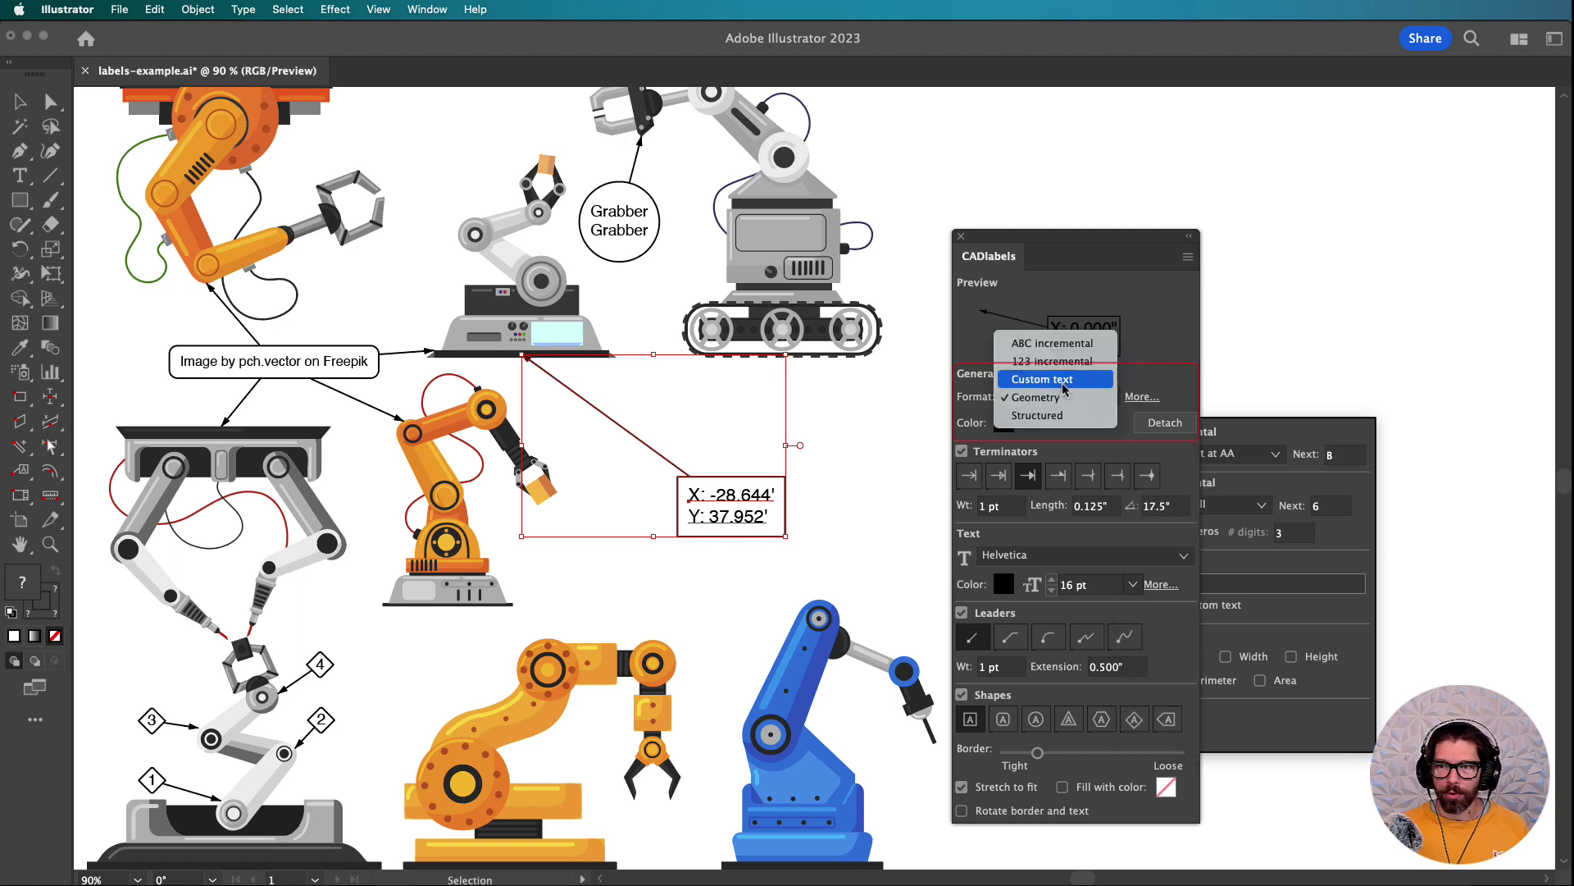
left_click(1063, 382)
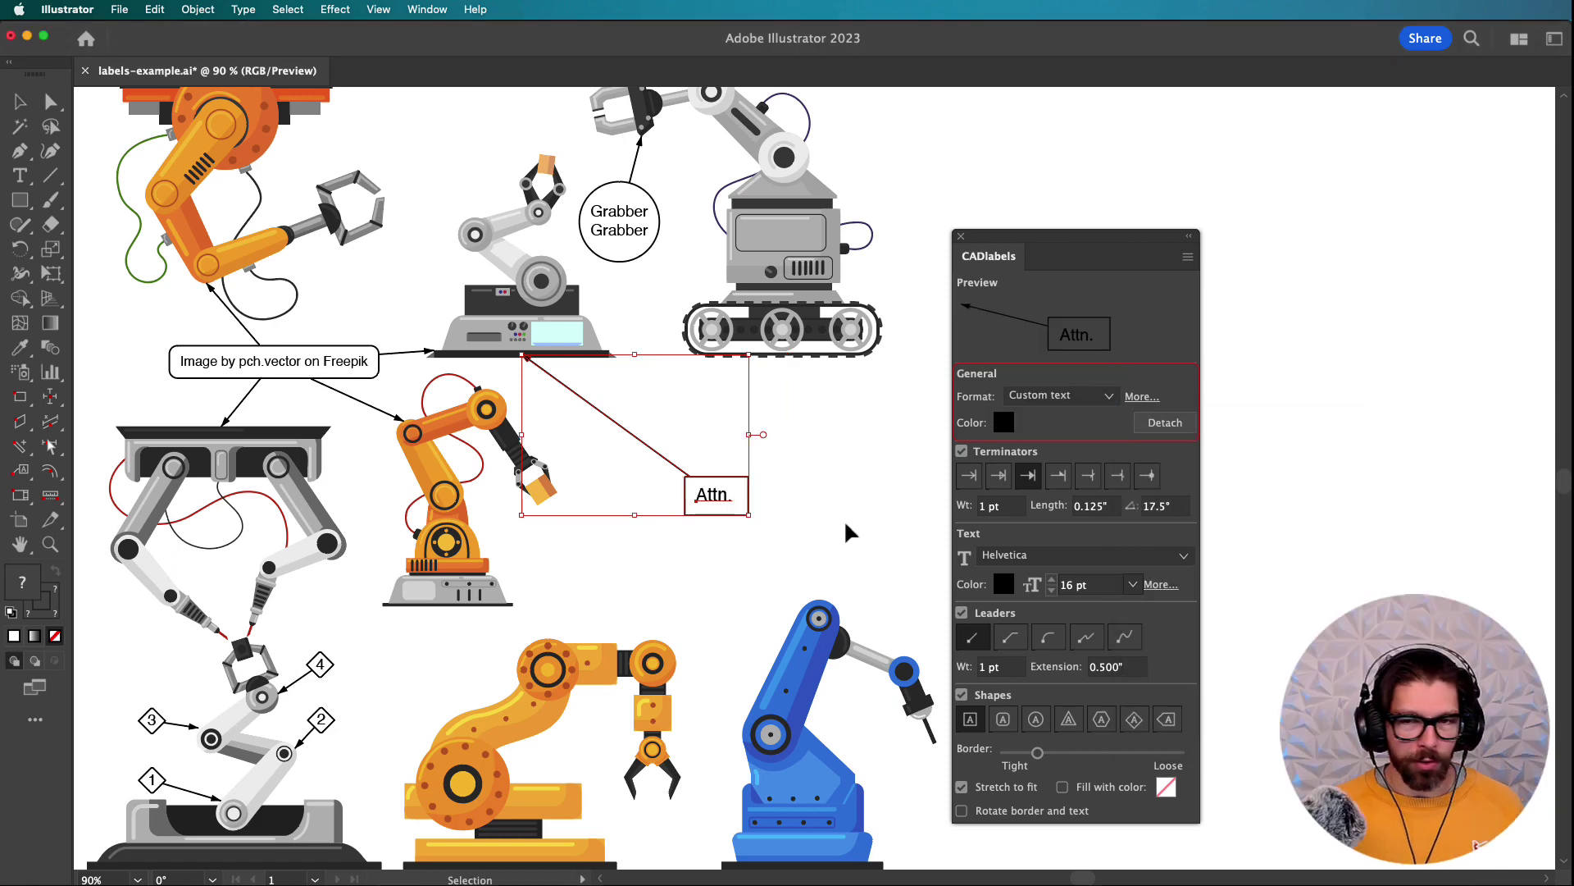
left_click(1031, 399)
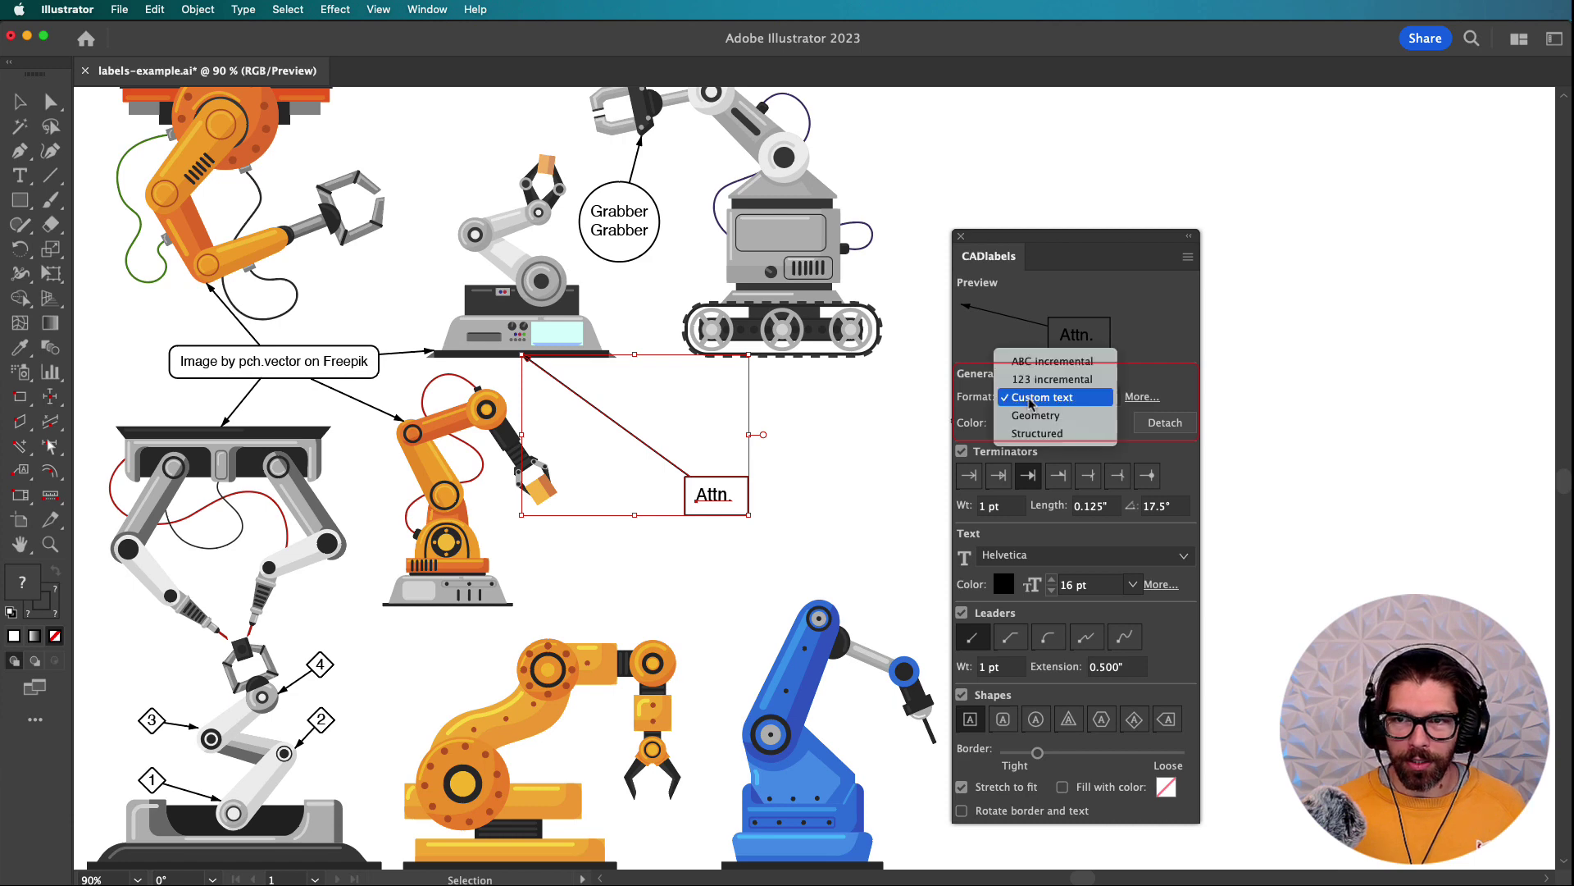
left_click(1052, 361)
- Draw a trial 'Attn.' custom-text callout below the robot tracks, then delete it
left_click(804, 485)
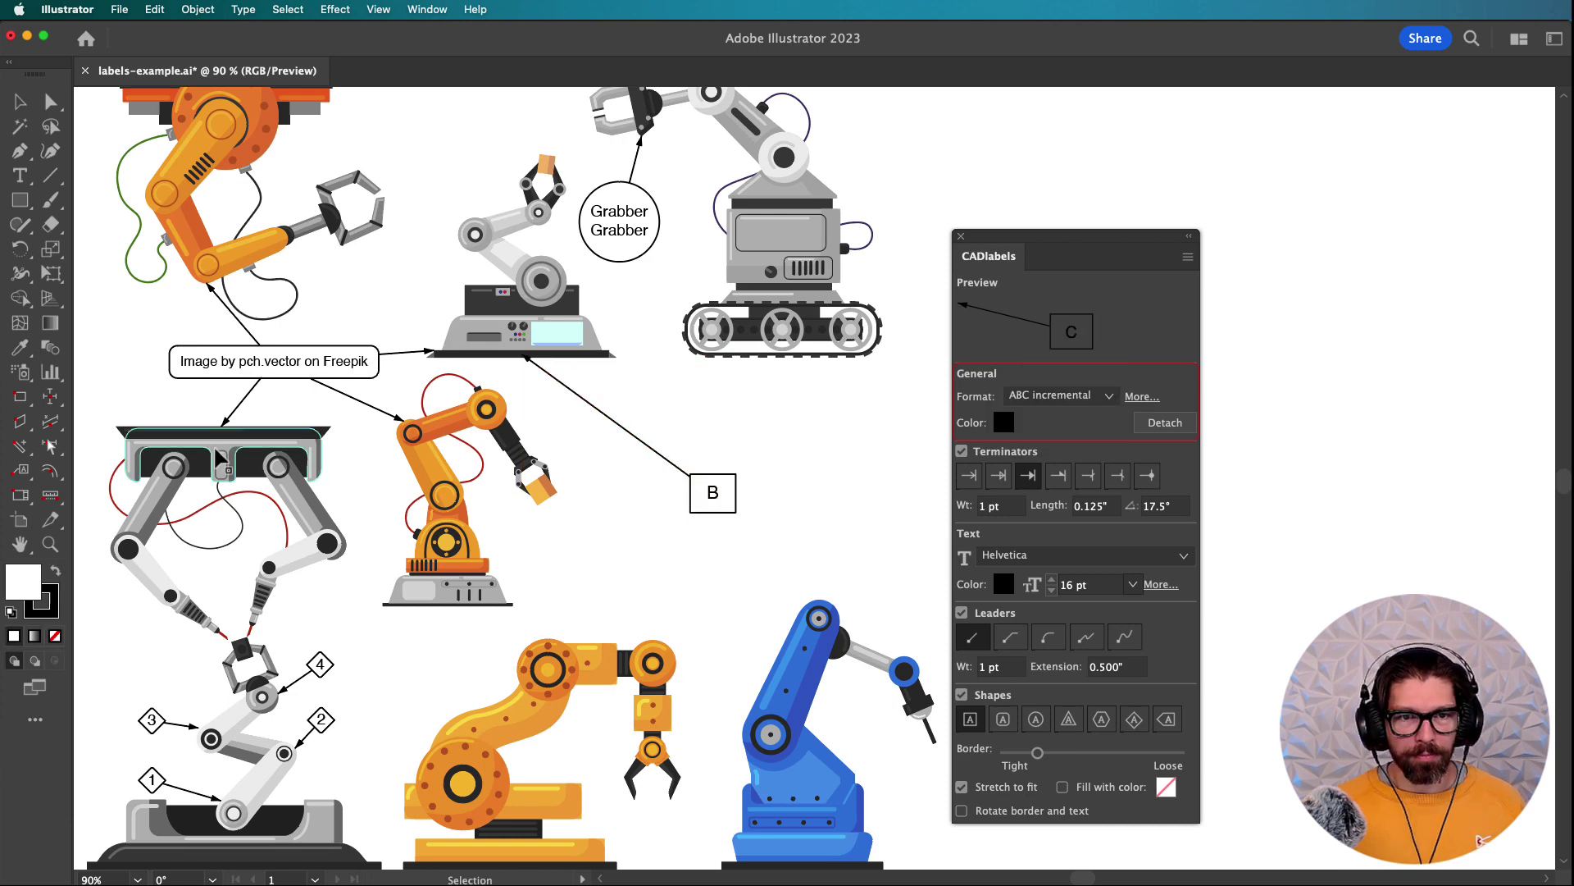
left_click(20, 469)
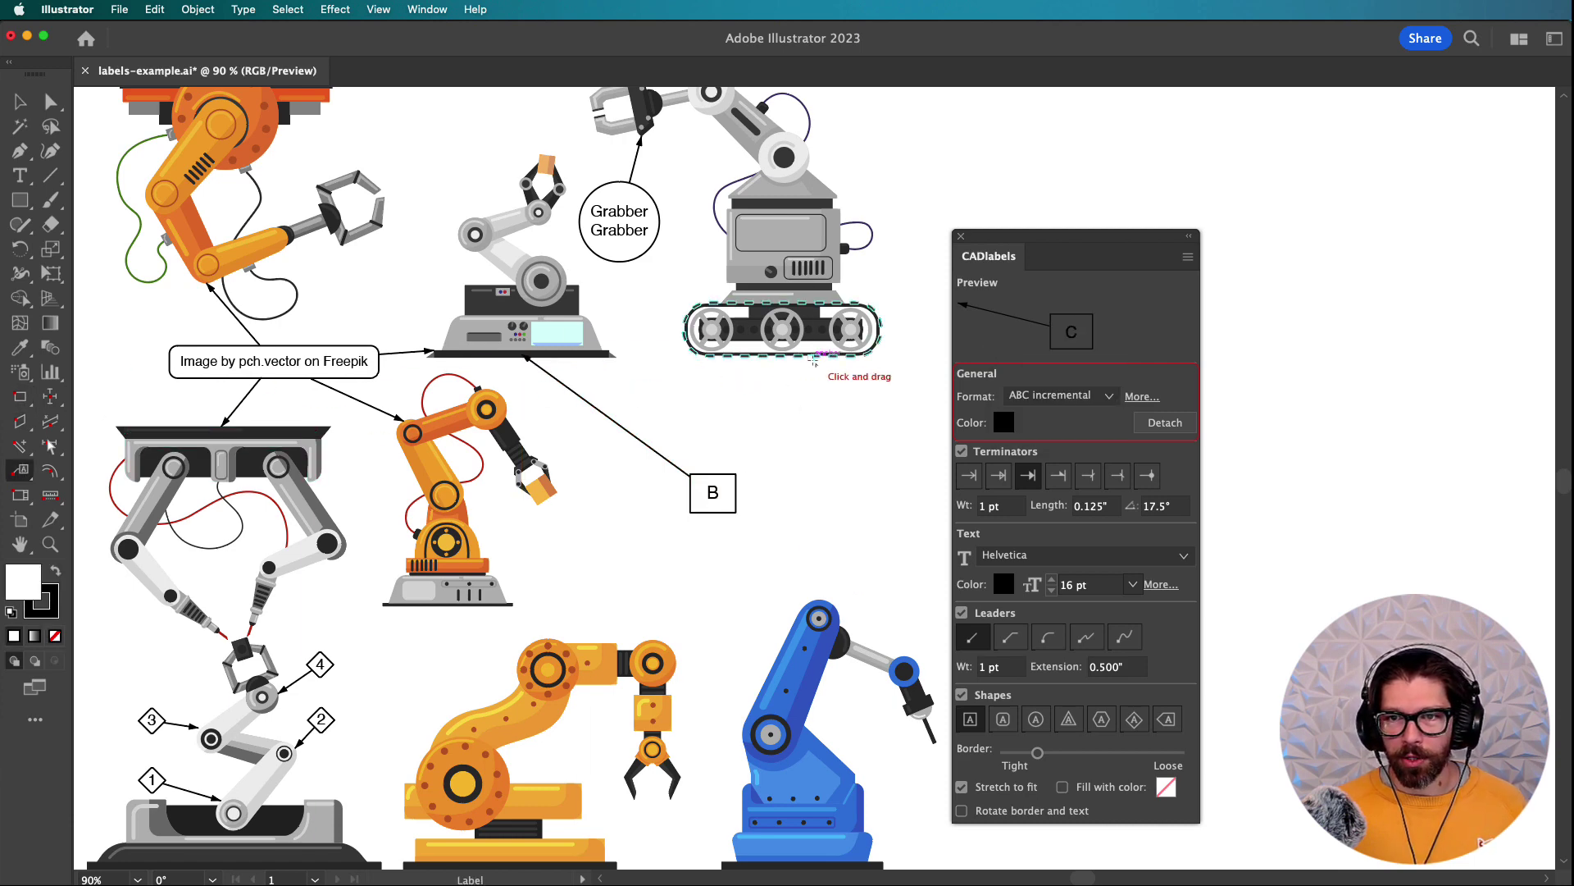
left_click_drag(811, 359, 1070, 387)
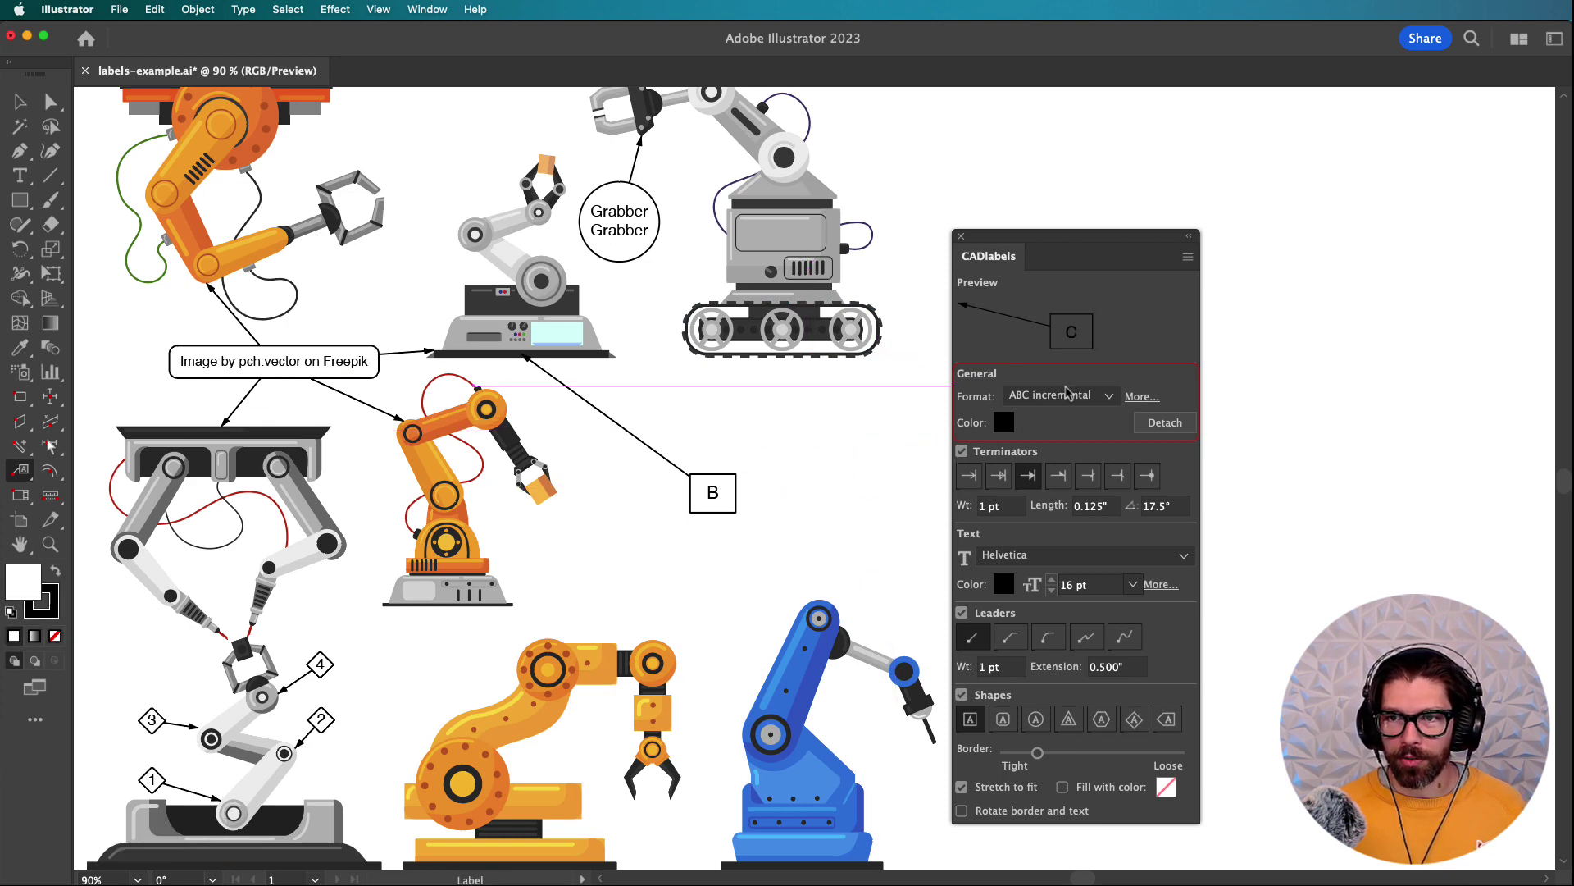
left_click(1068, 393)
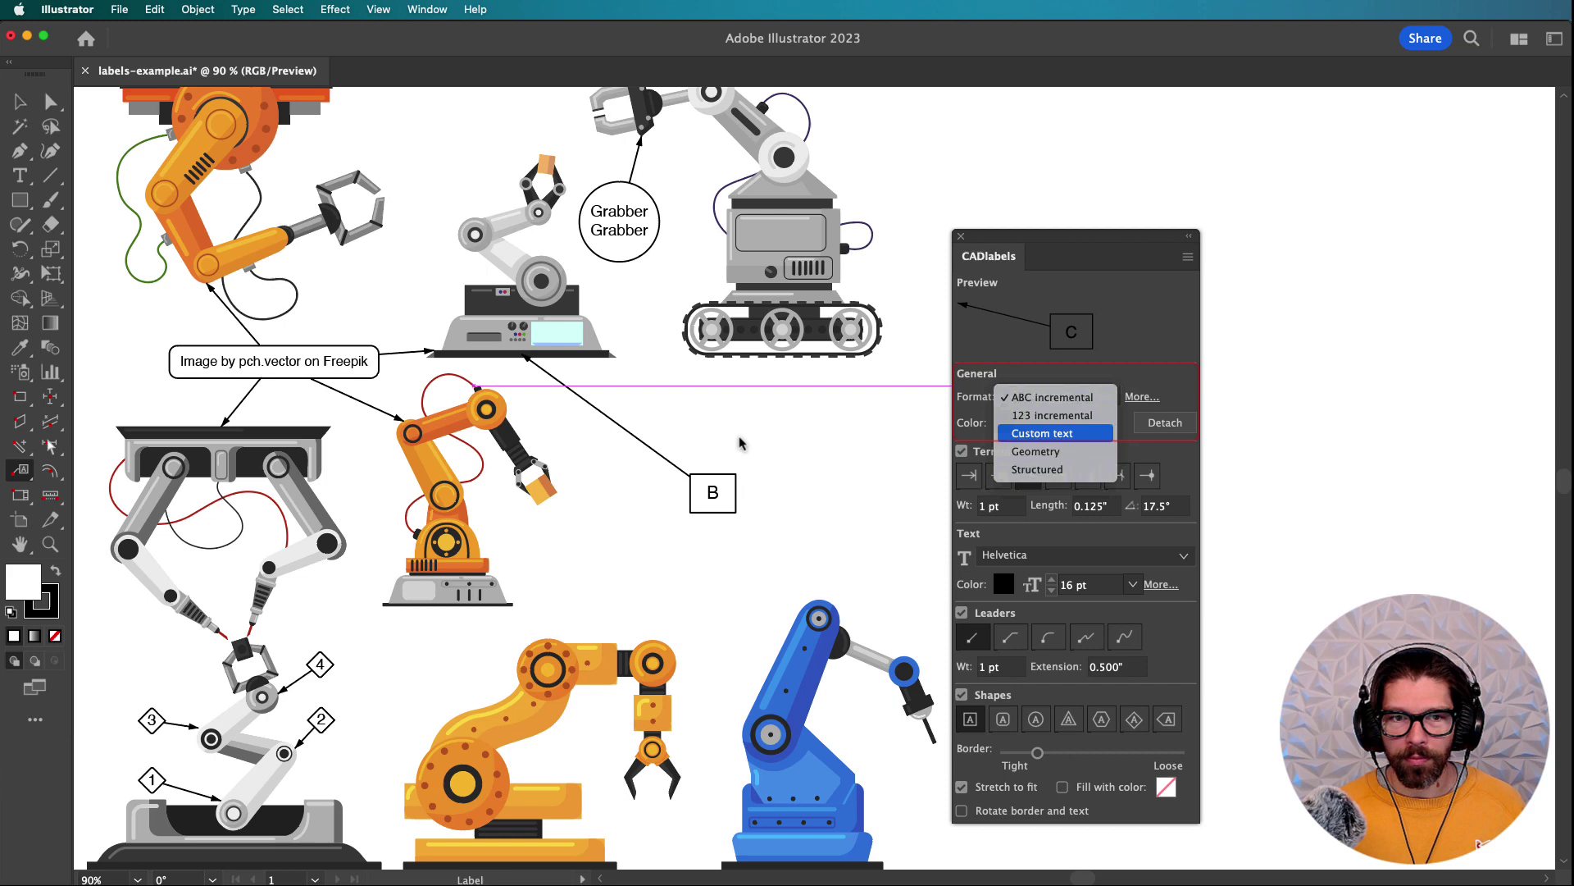
left_click(1037, 440)
left_click_drag(824, 355, 828, 462)
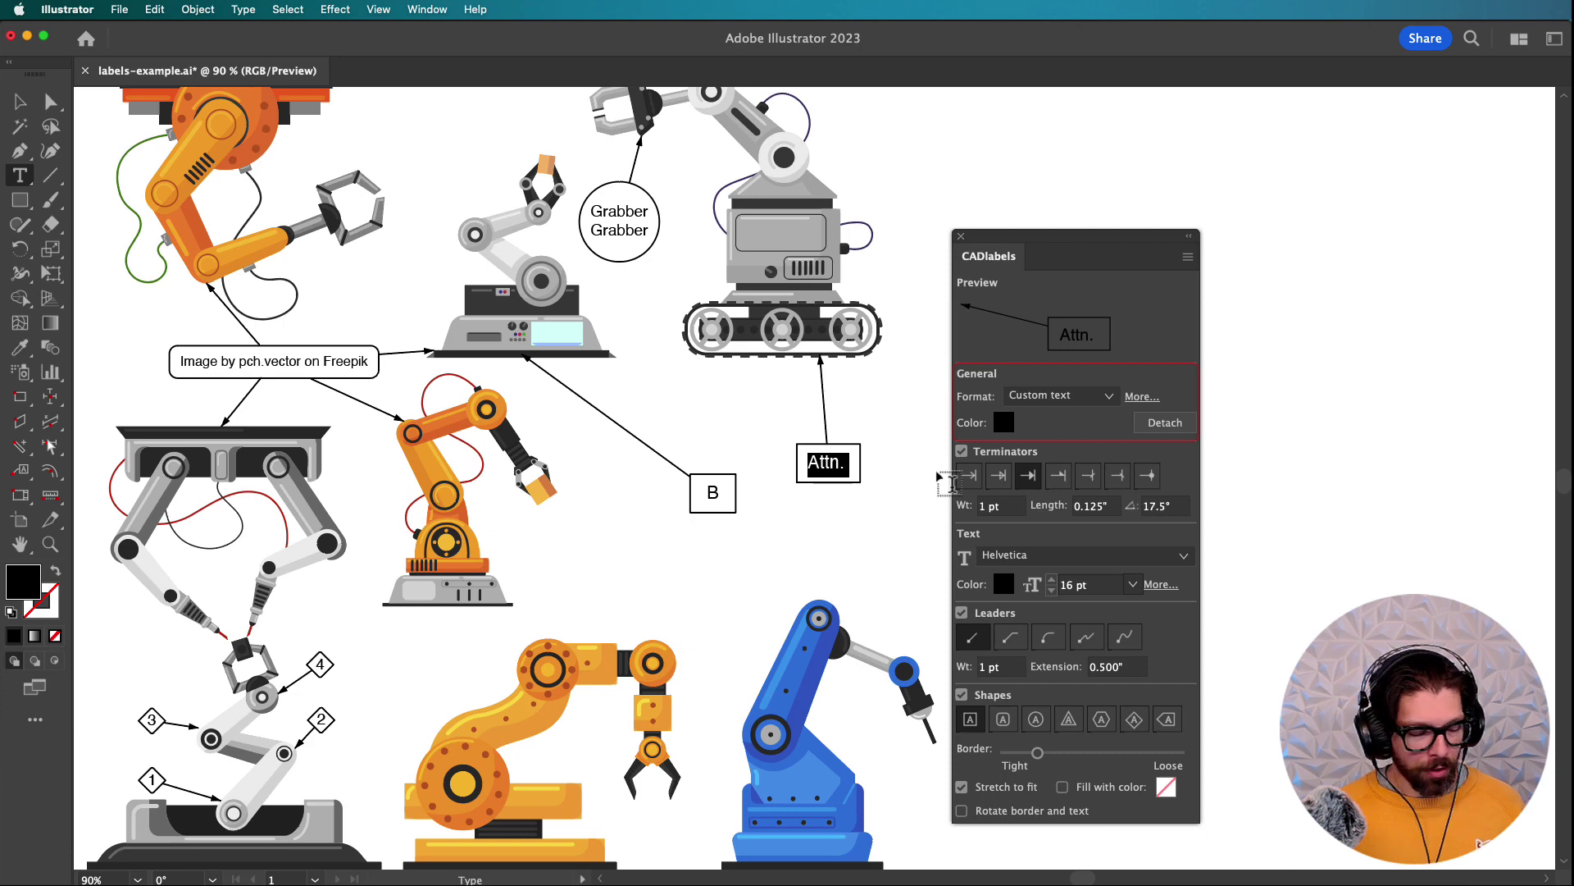
key("Escape")
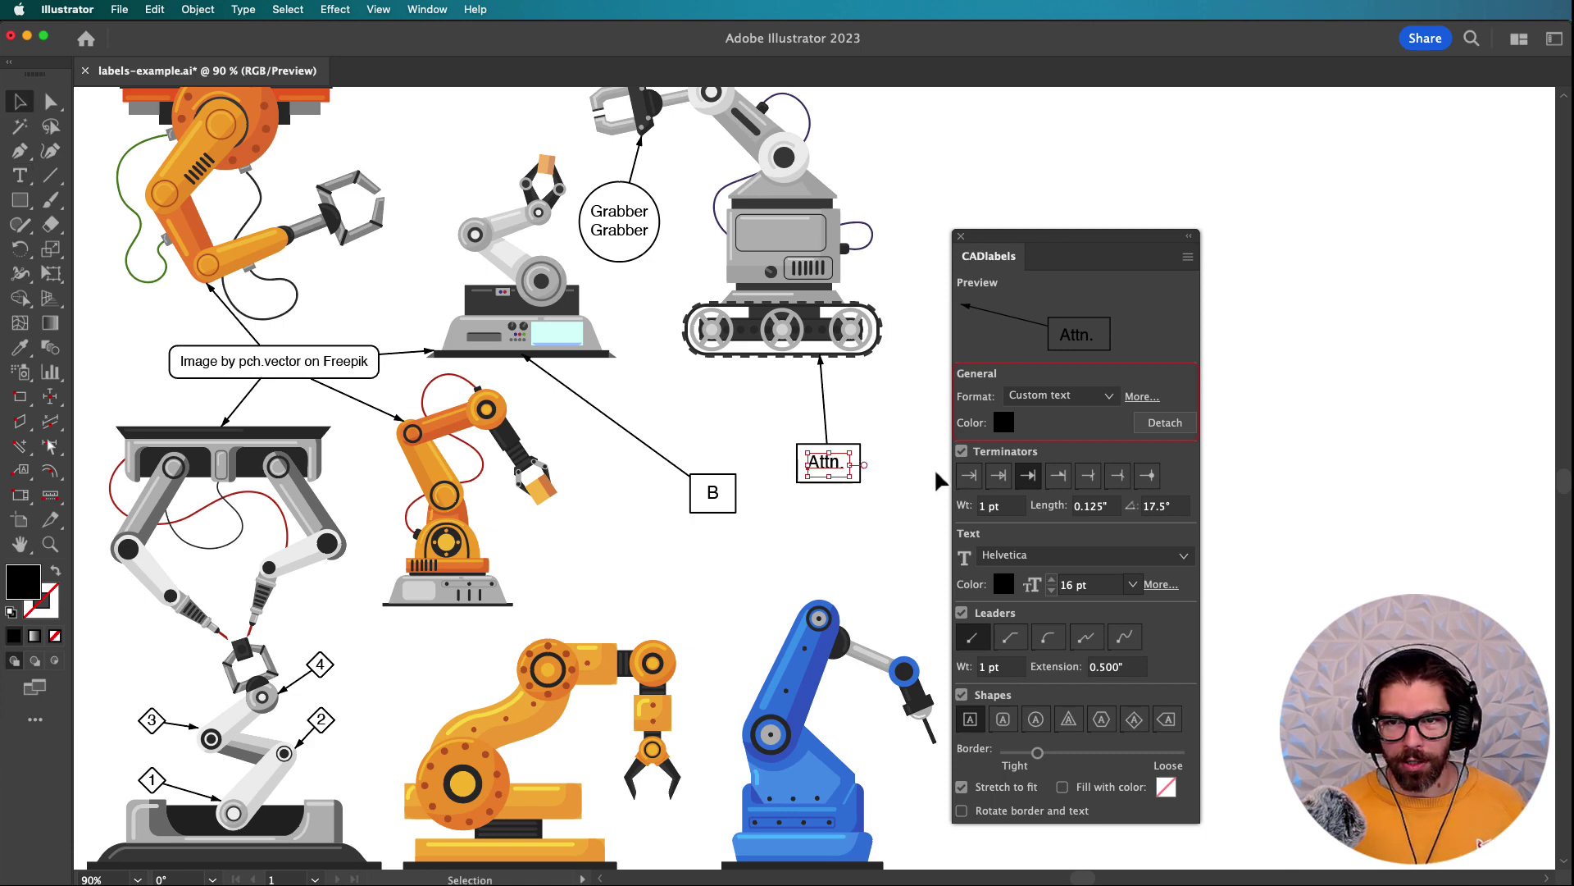
key("Delete")
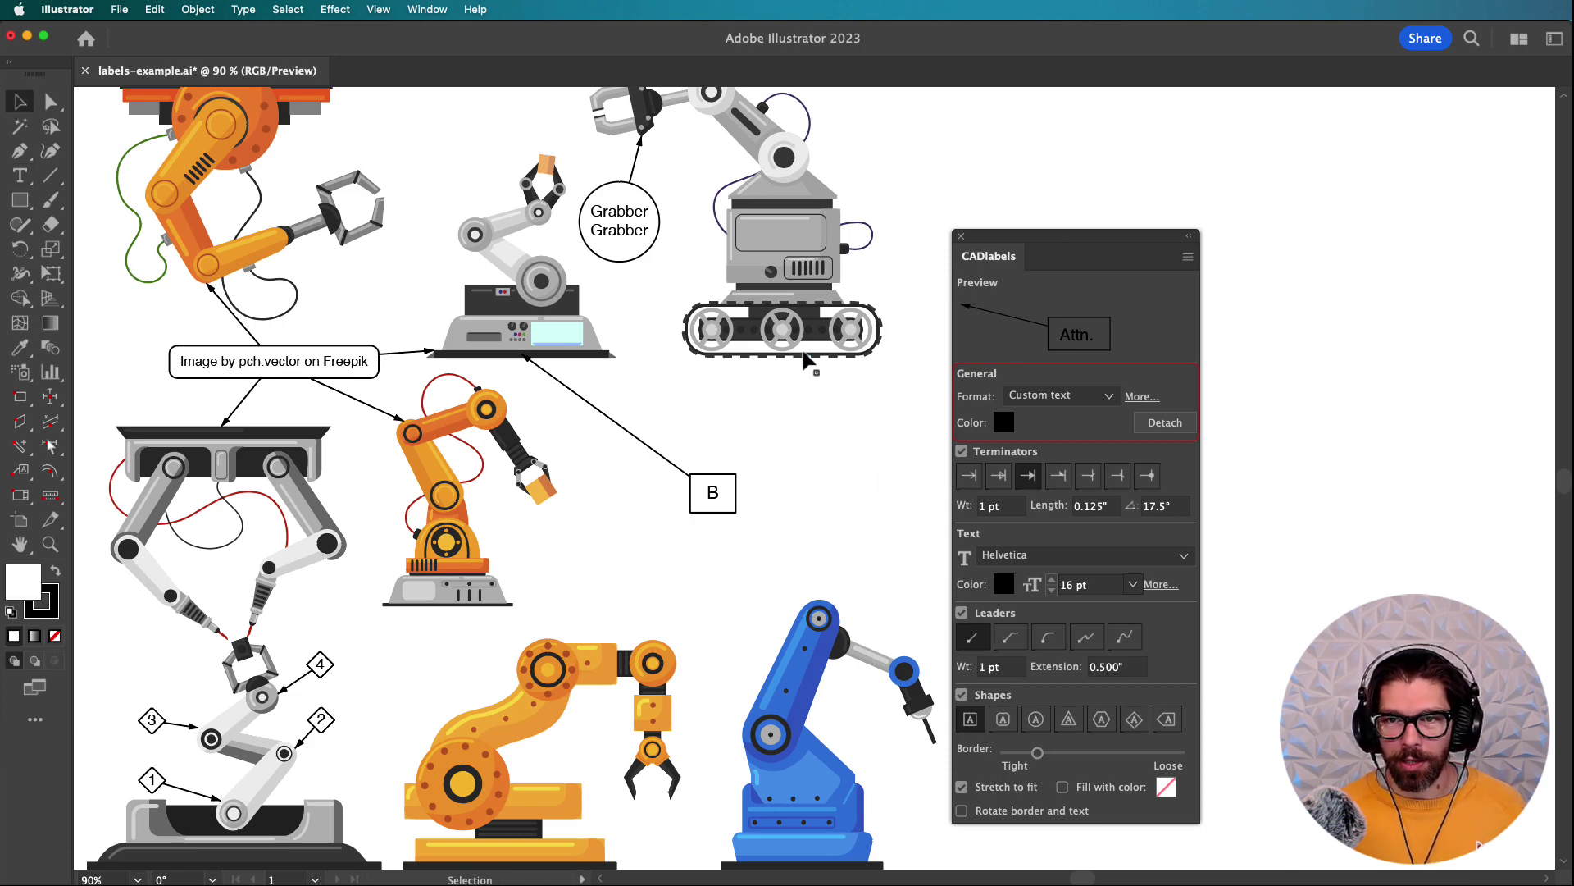
- Draw a callout labelled 'Type' down from the robot tracks, then delete it with its arrow
left_click(19, 470)
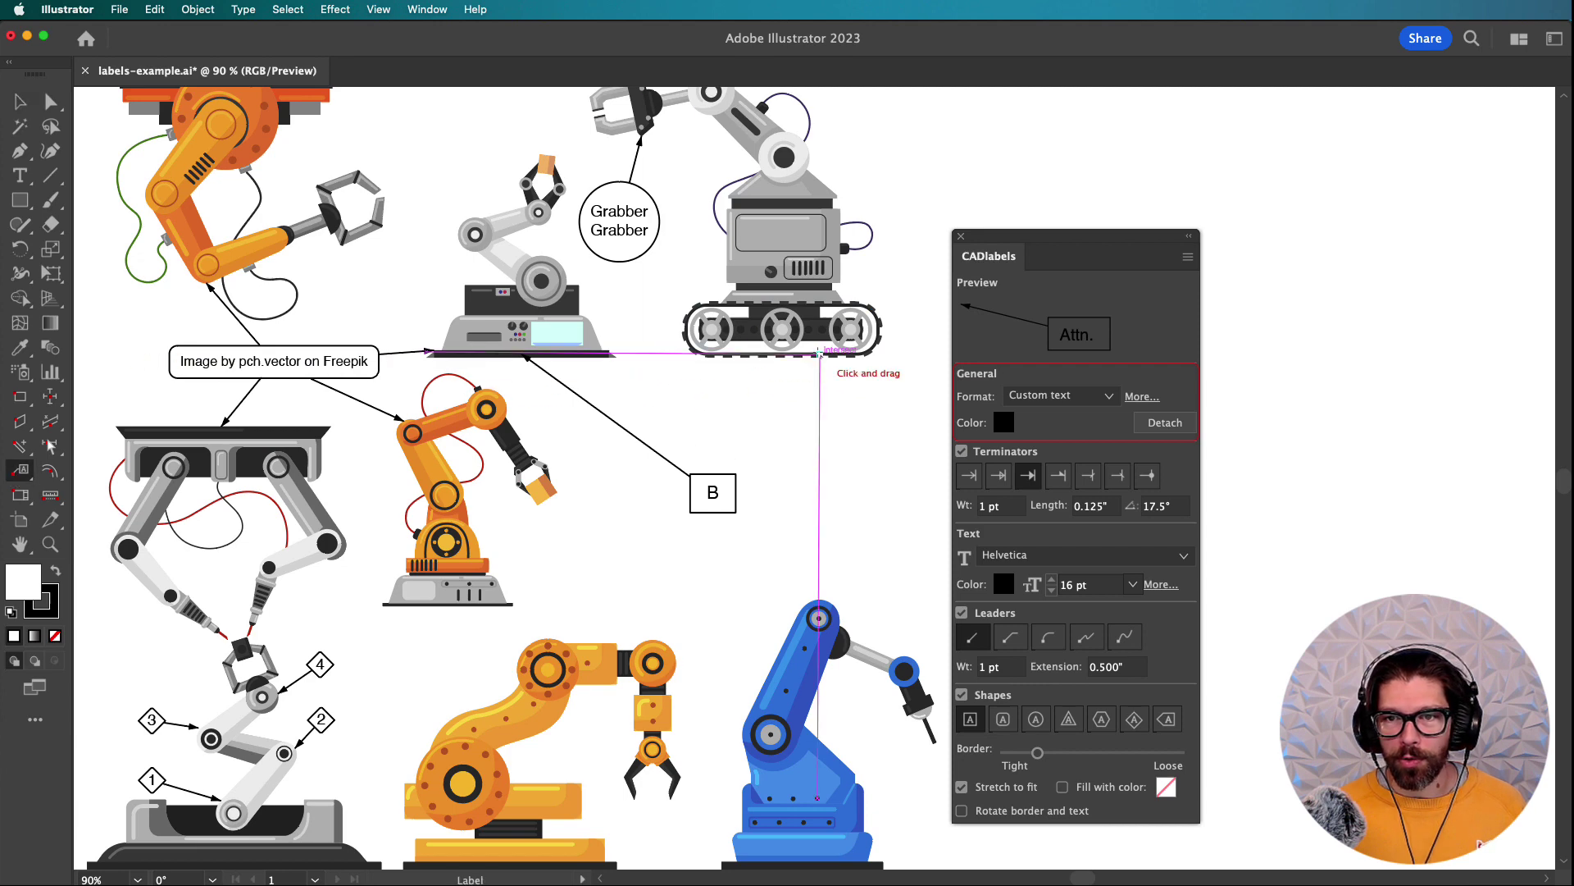
left_click_drag(819, 353, 812, 474)
type("T")
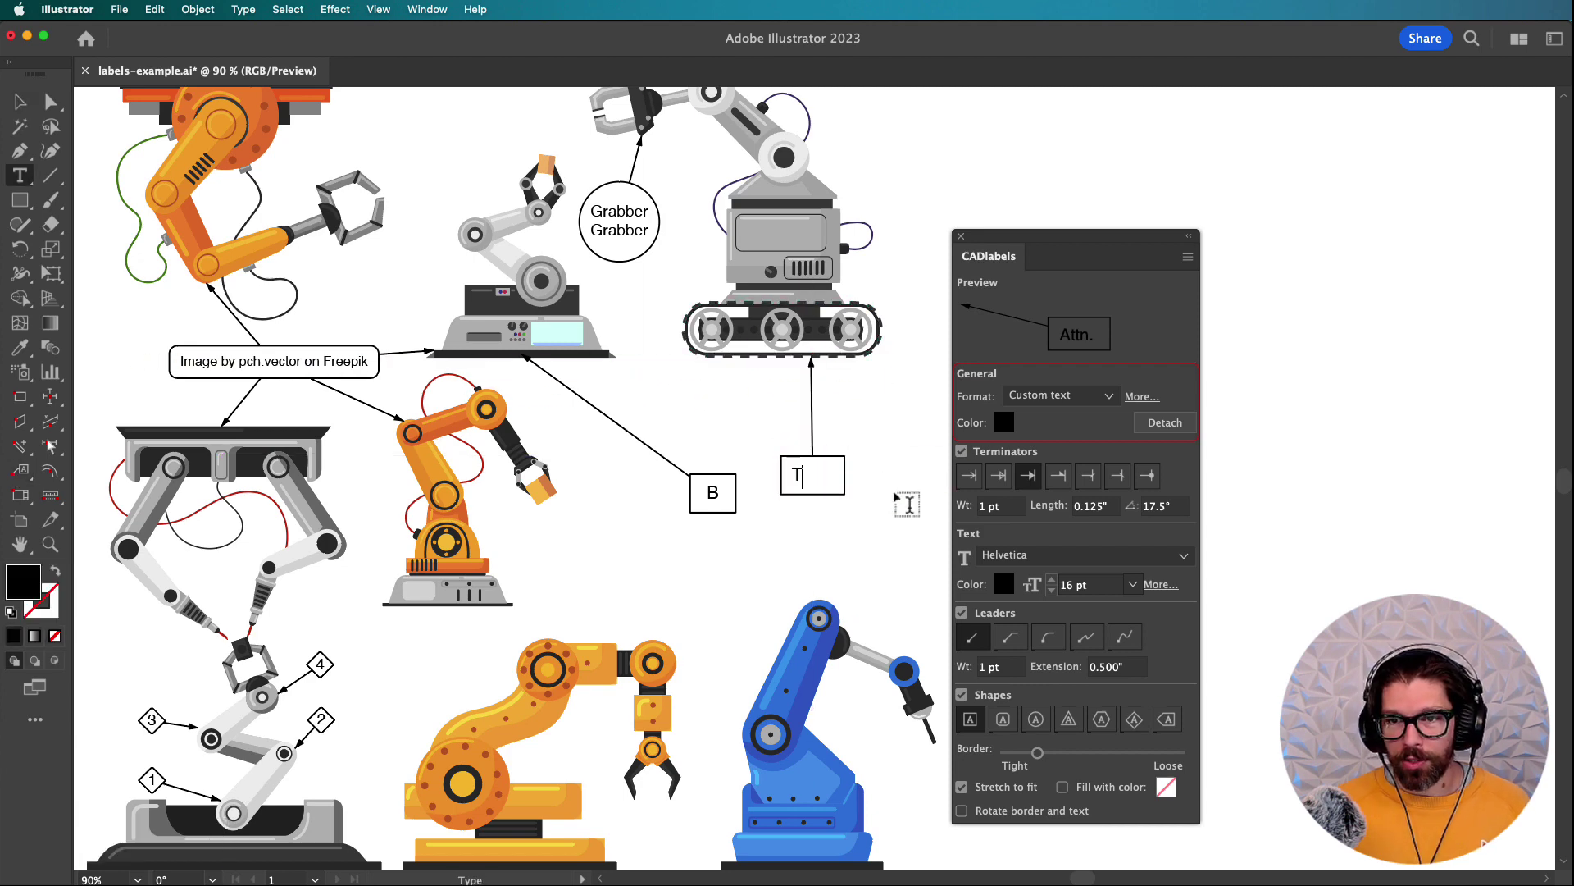
type("ype")
key("Escape")
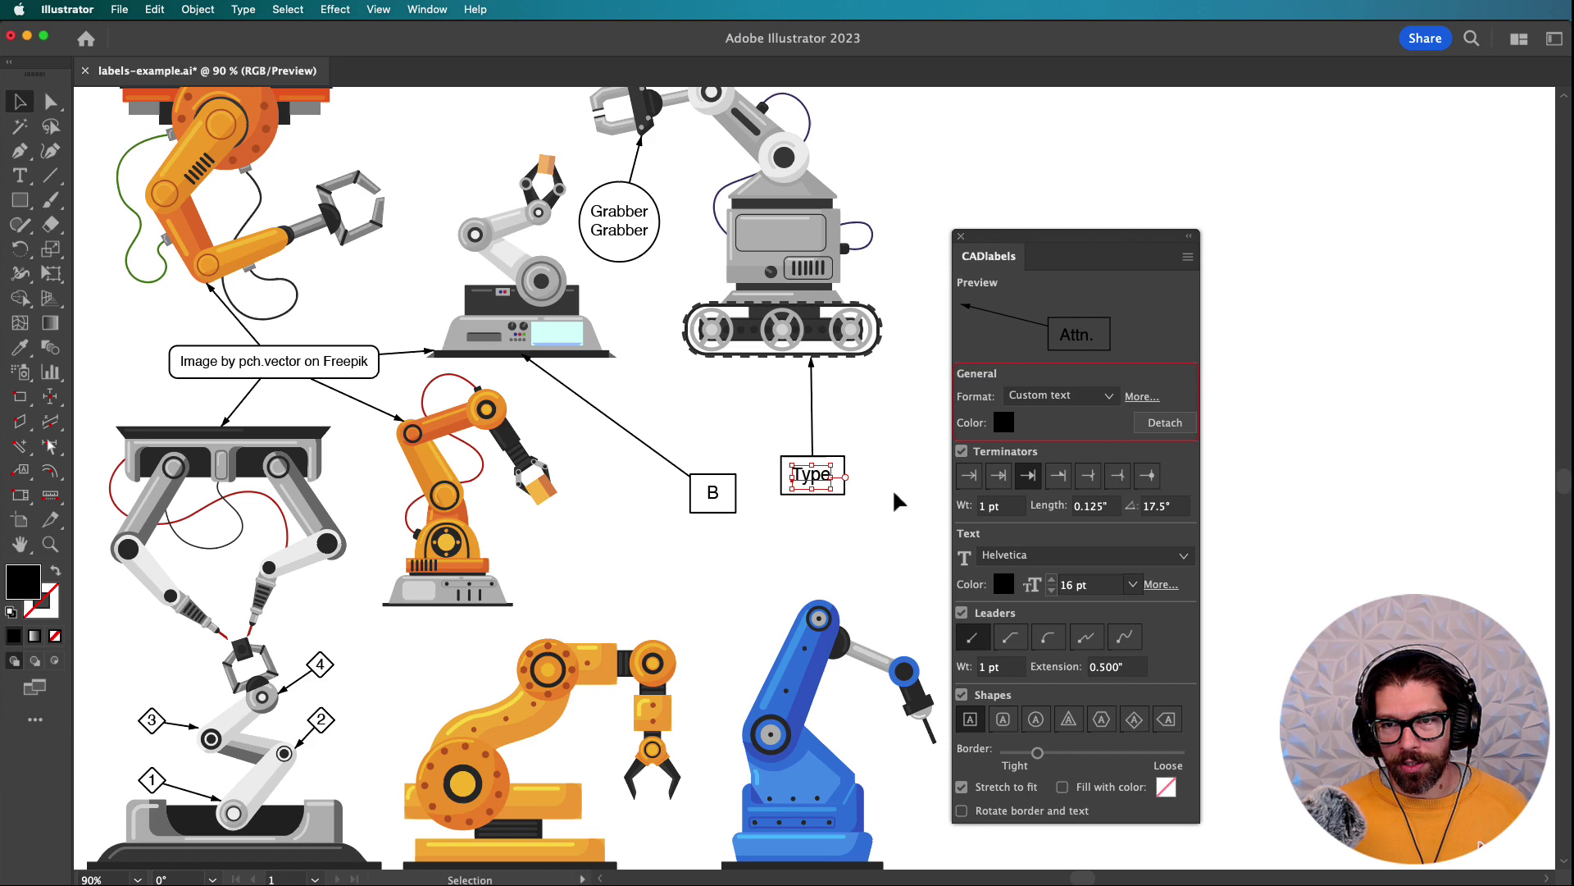
left_click(882, 475)
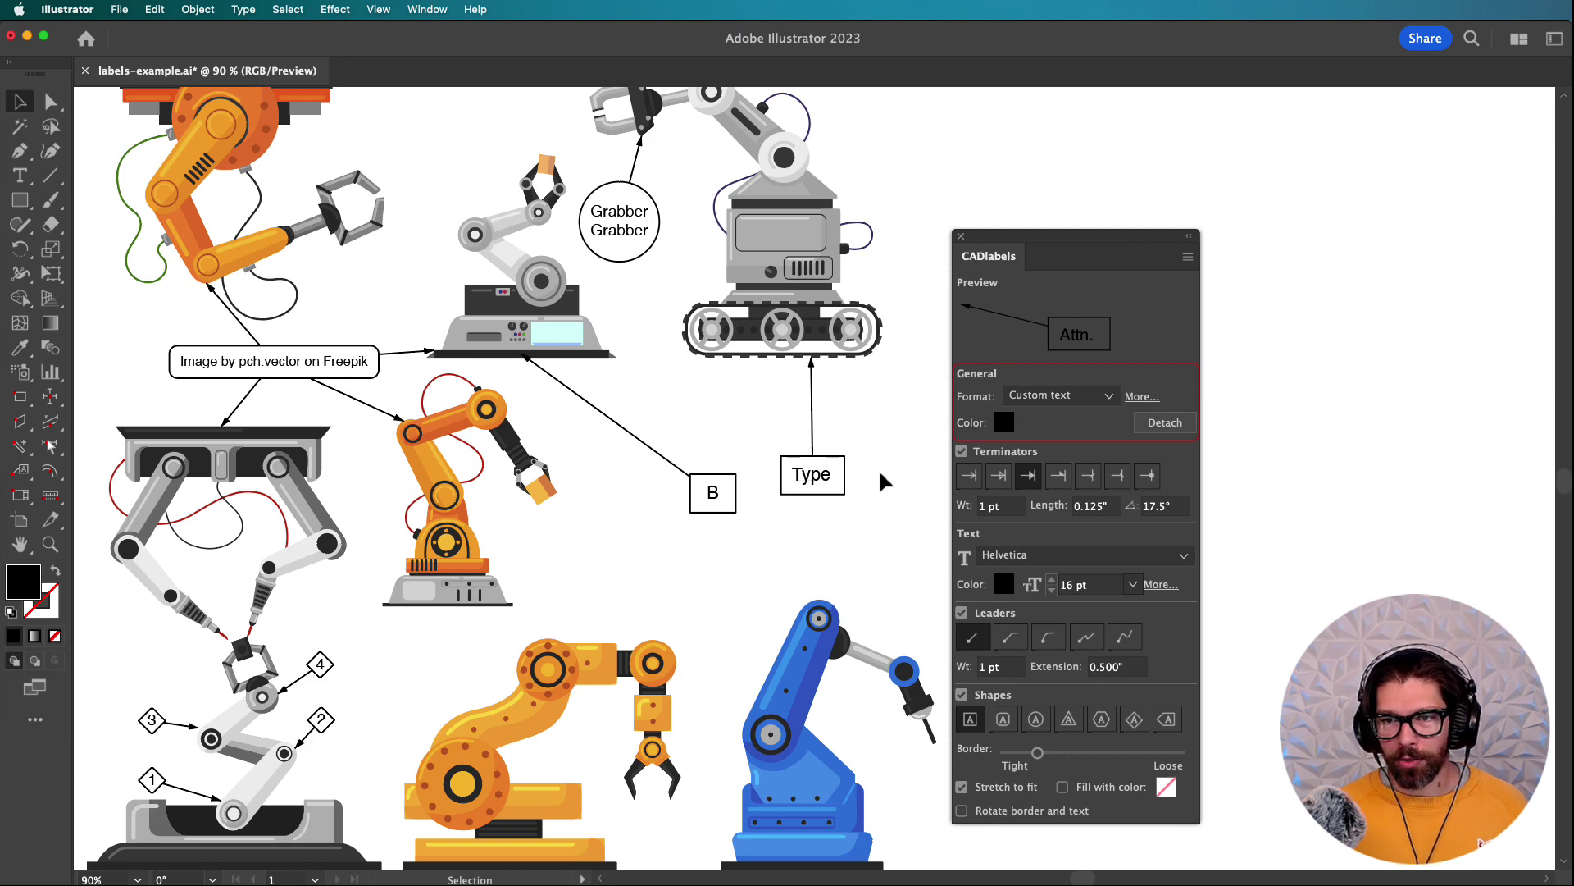
left_click(838, 482)
key("Delete")
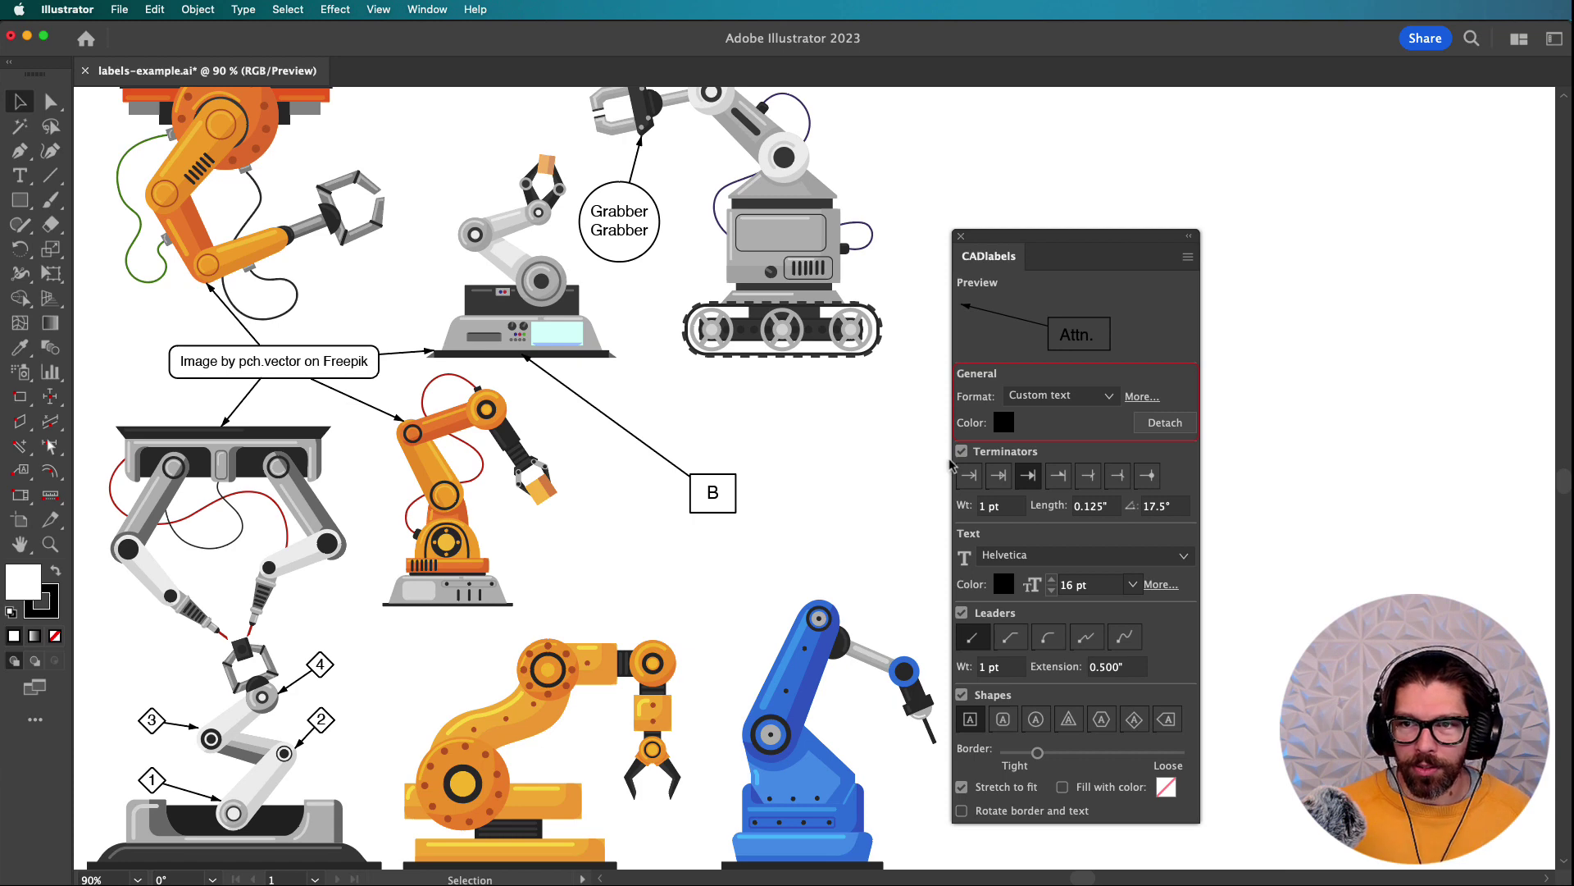
left_click(710, 492)
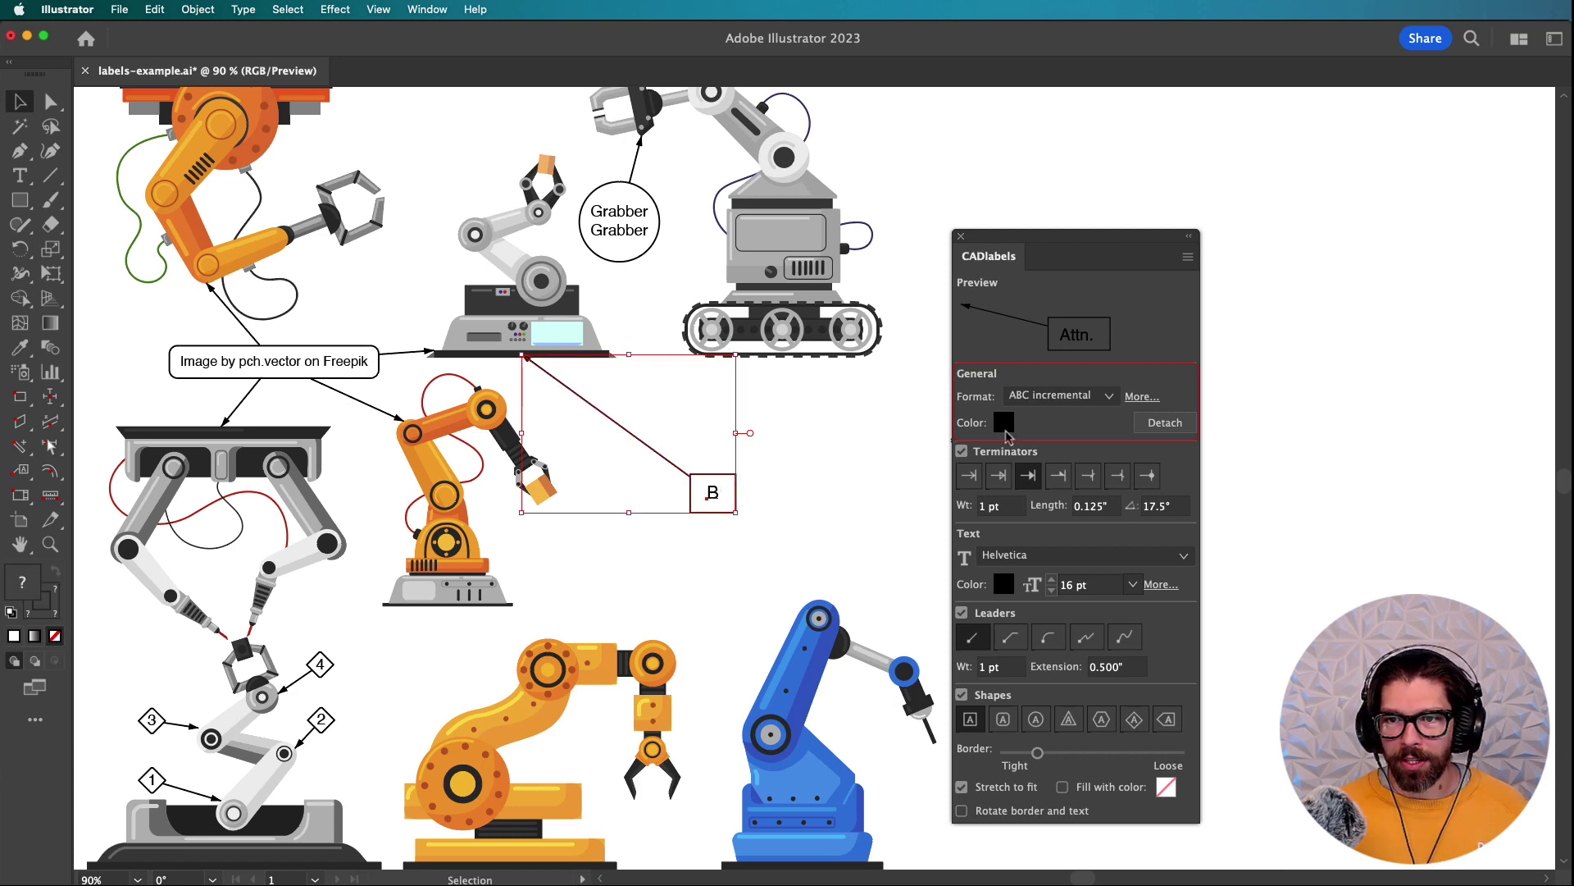
left_click(875, 500)
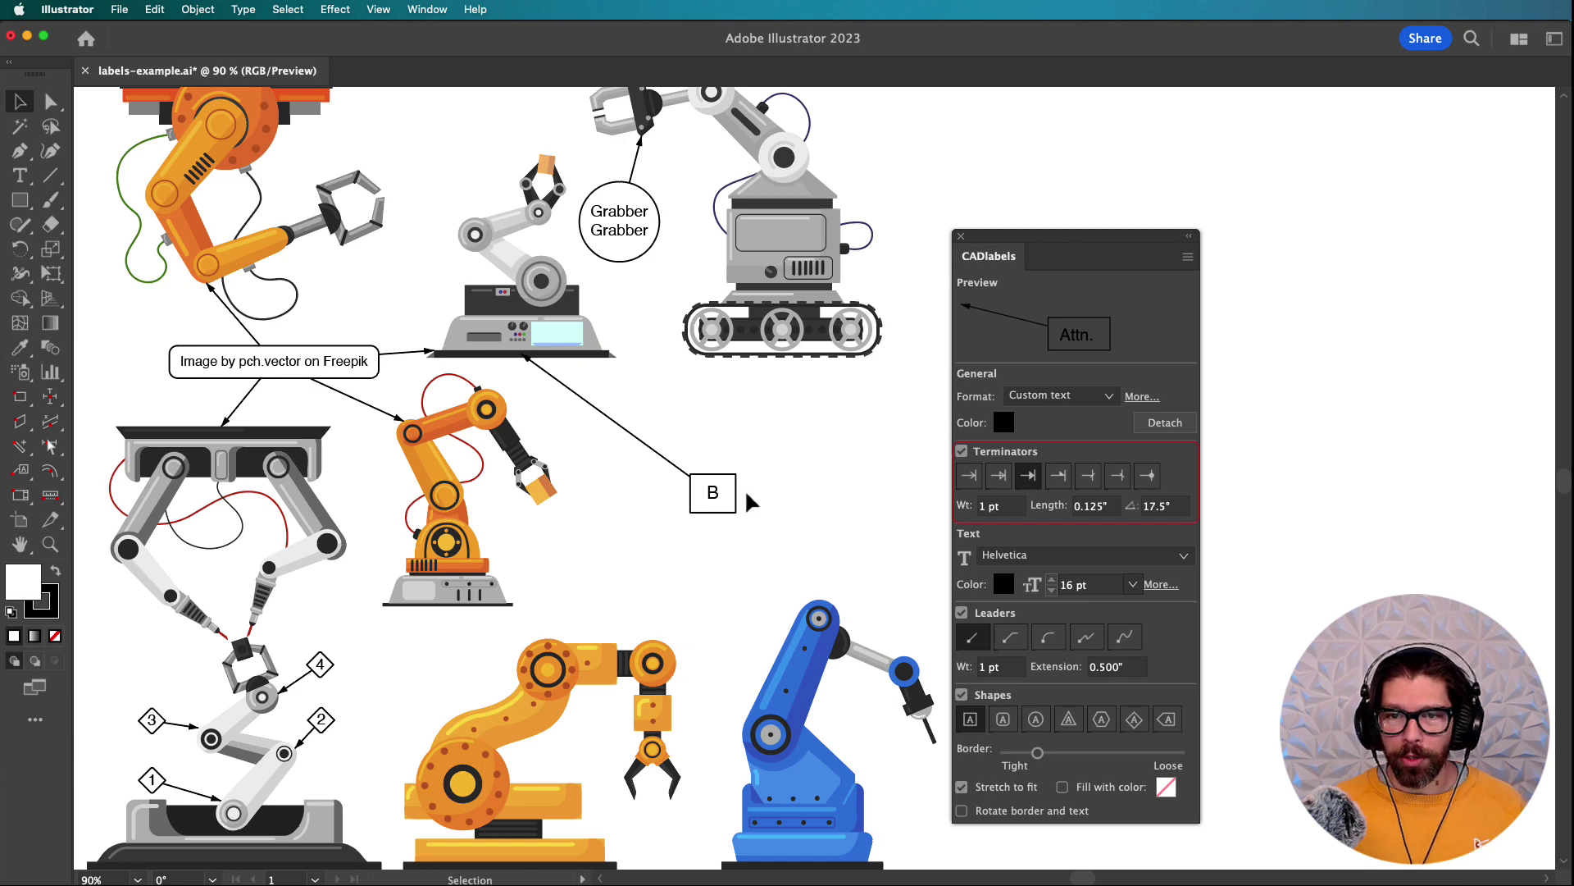
left_click(713, 493)
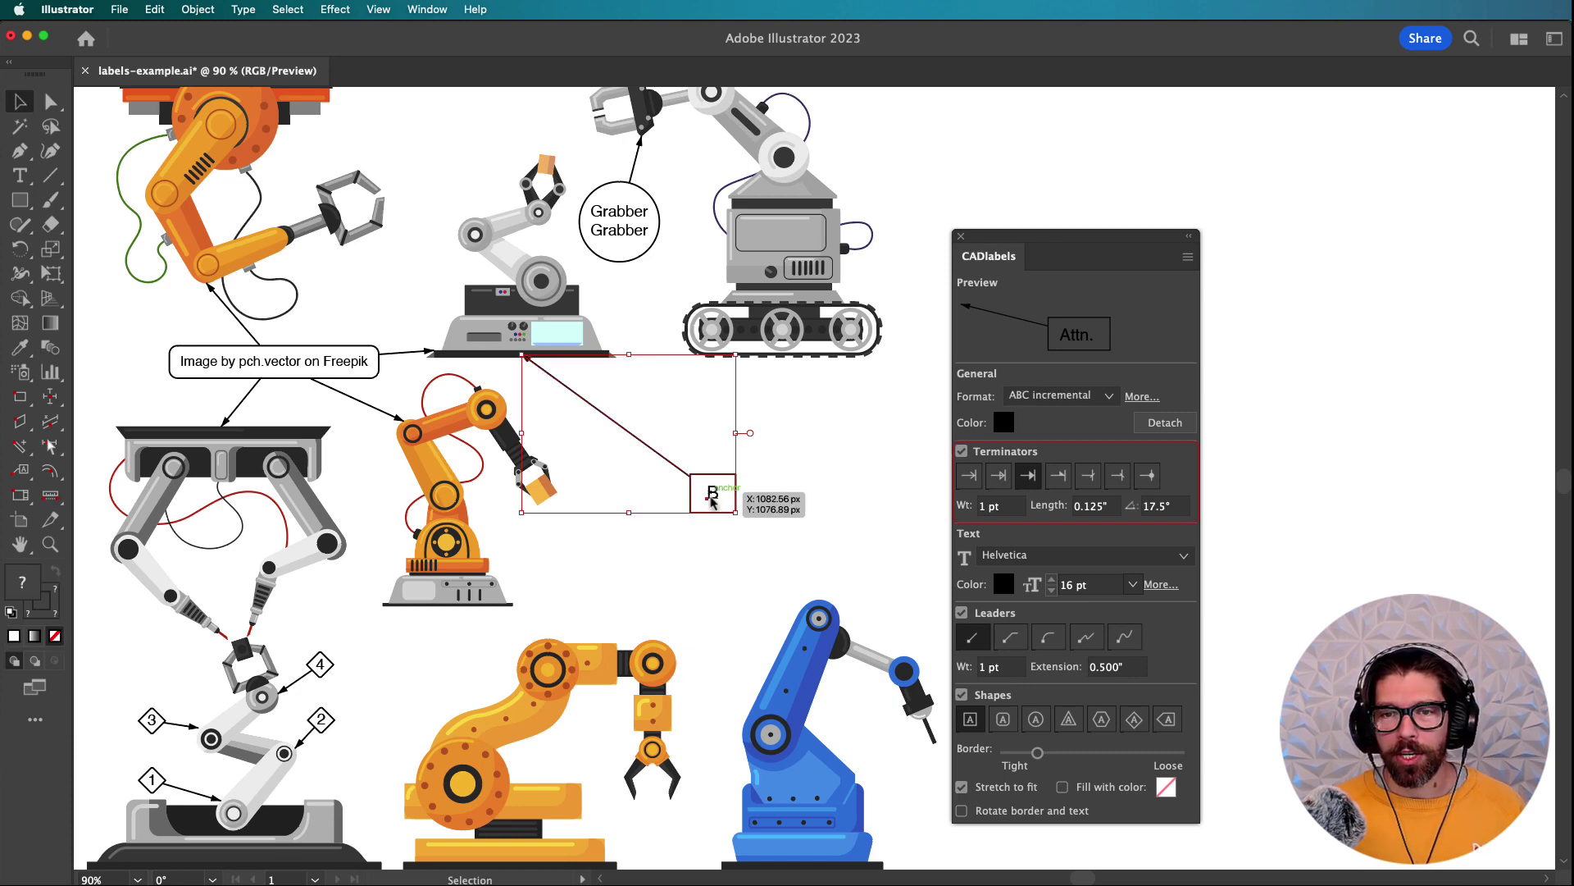
left_click(962, 452)
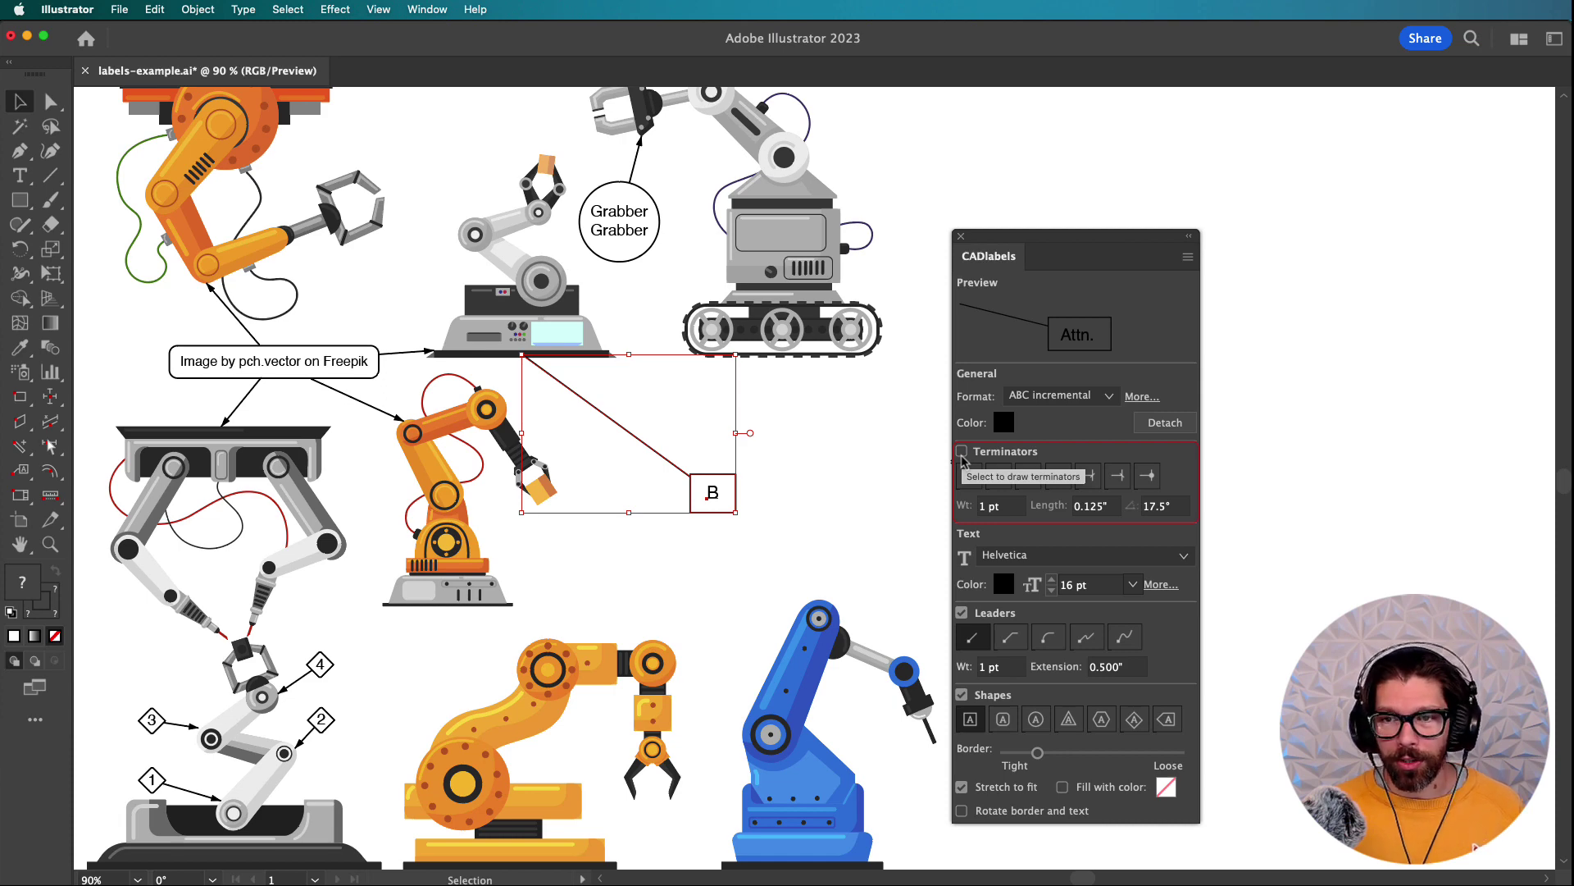
left_click(962, 452)
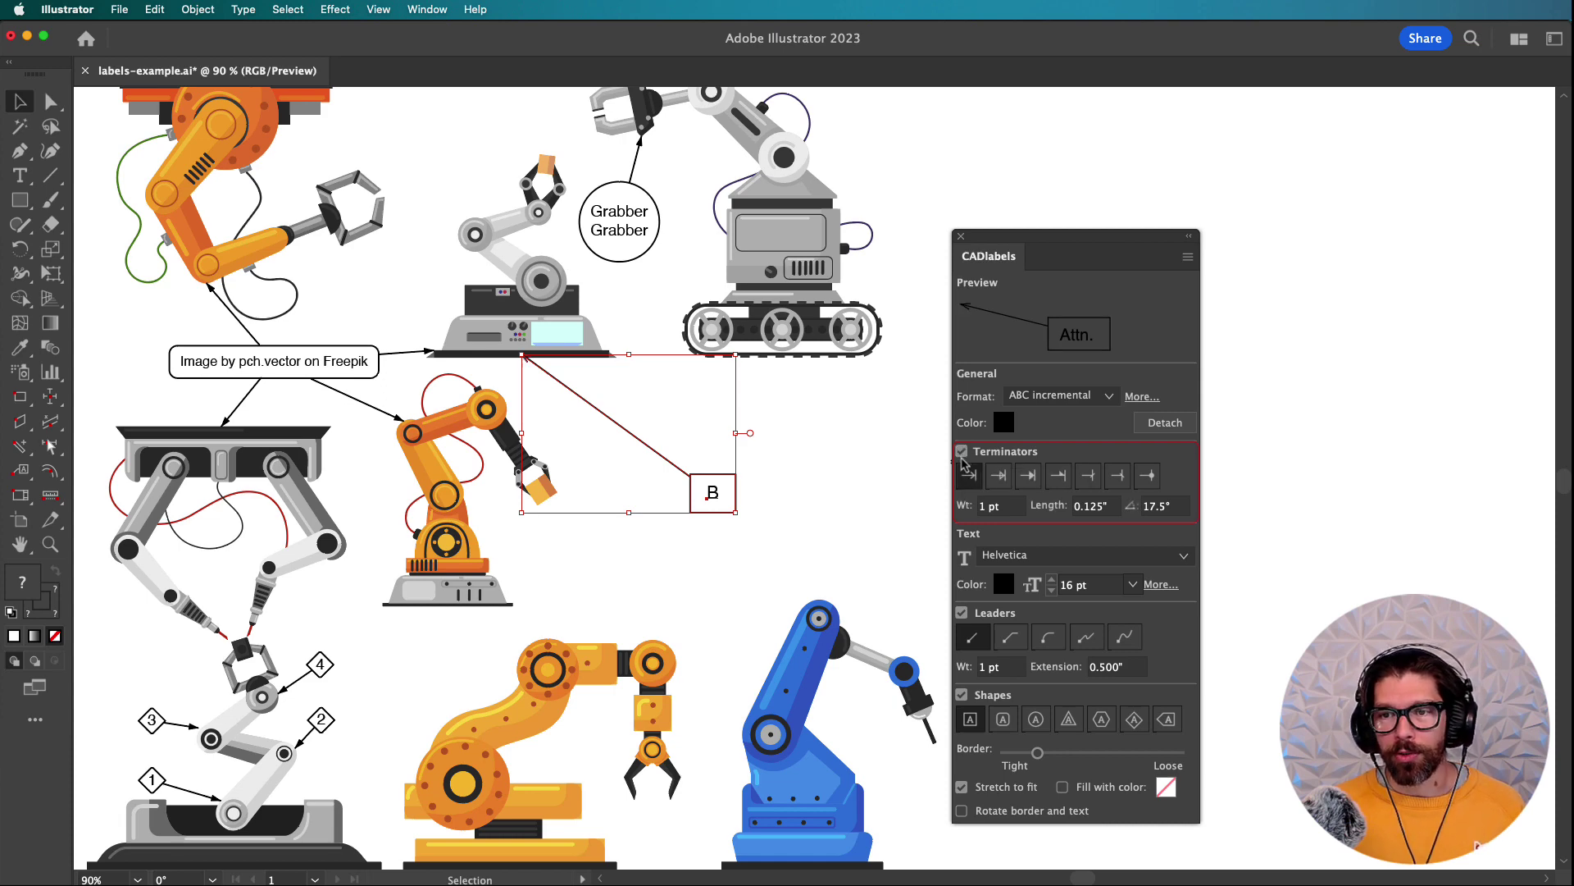
left_click(998, 476)
left_click(1028, 476)
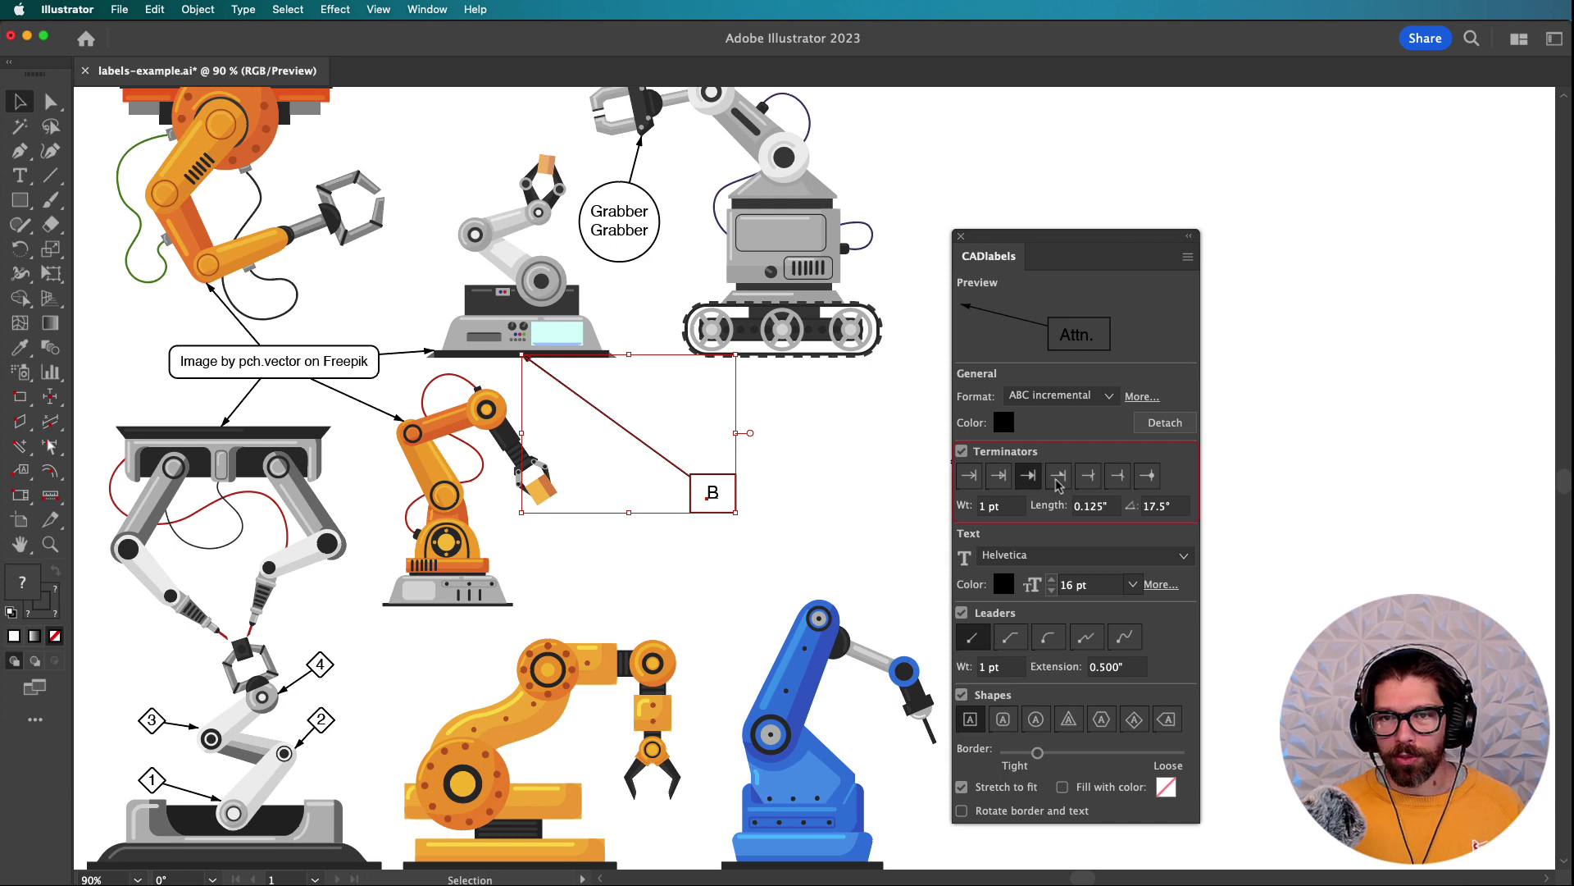
left_click(1057, 479)
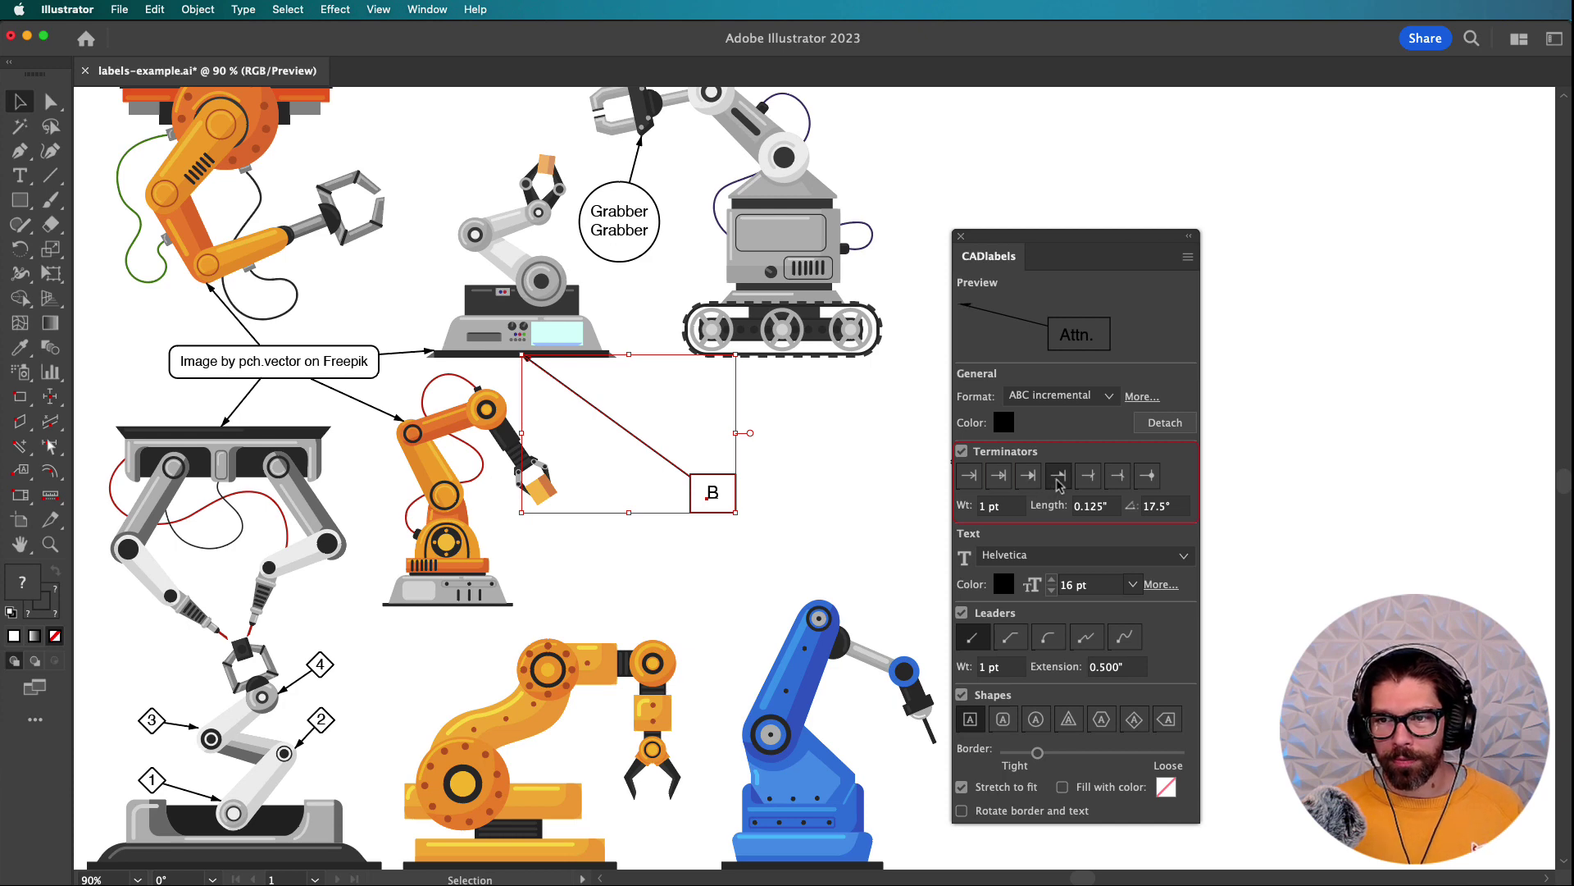
left_click(969, 479)
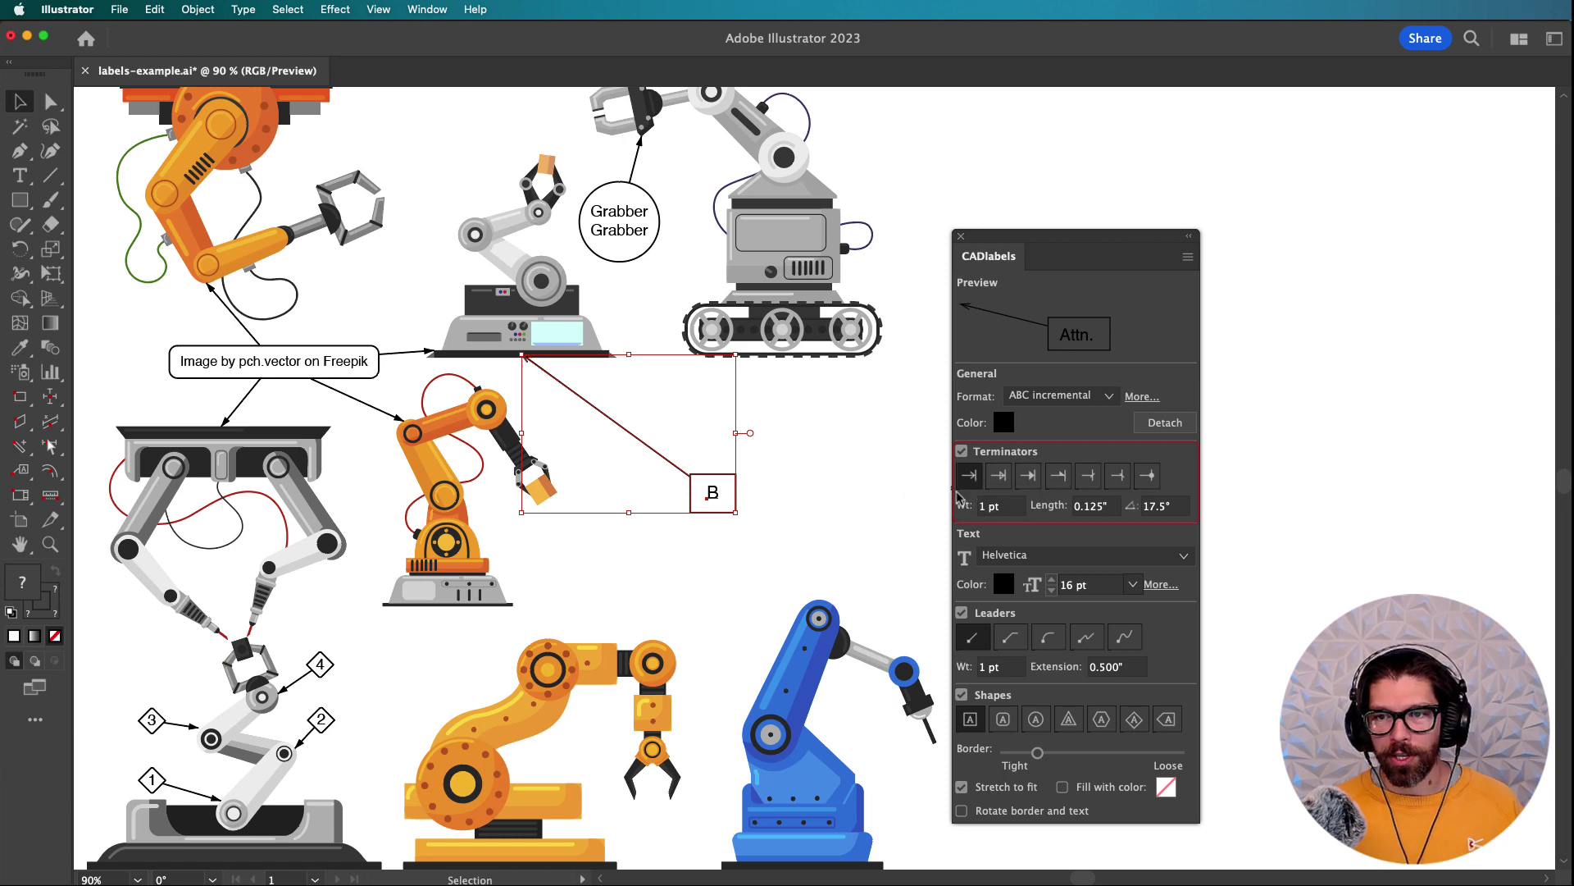
left_click(1008, 506)
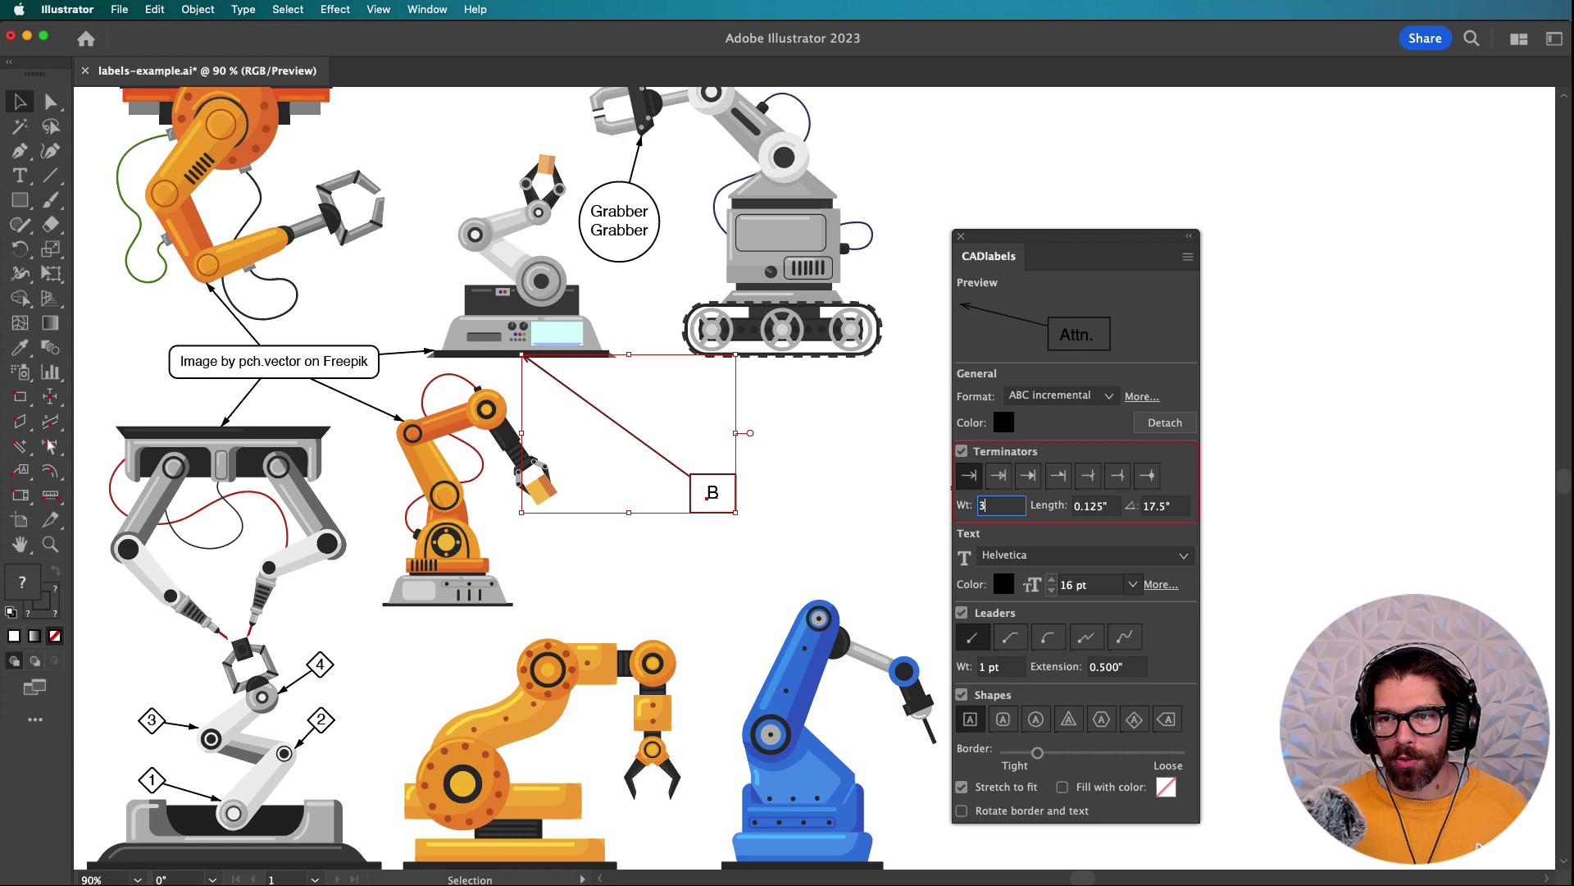
type("3")
key("Return")
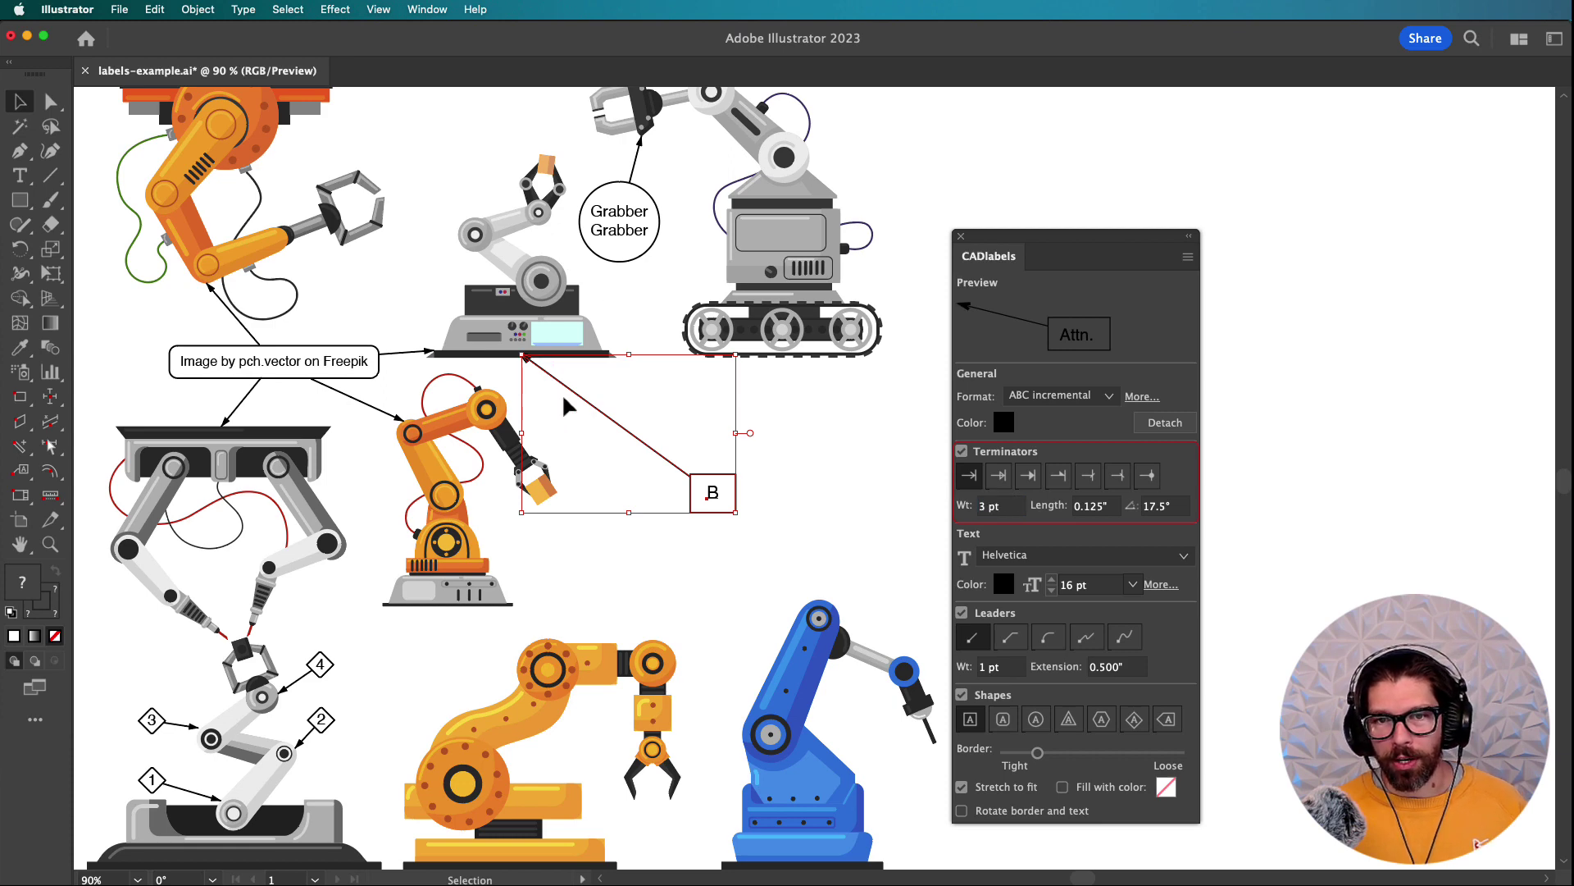
left_click(1115, 506)
double_click(1115, 506)
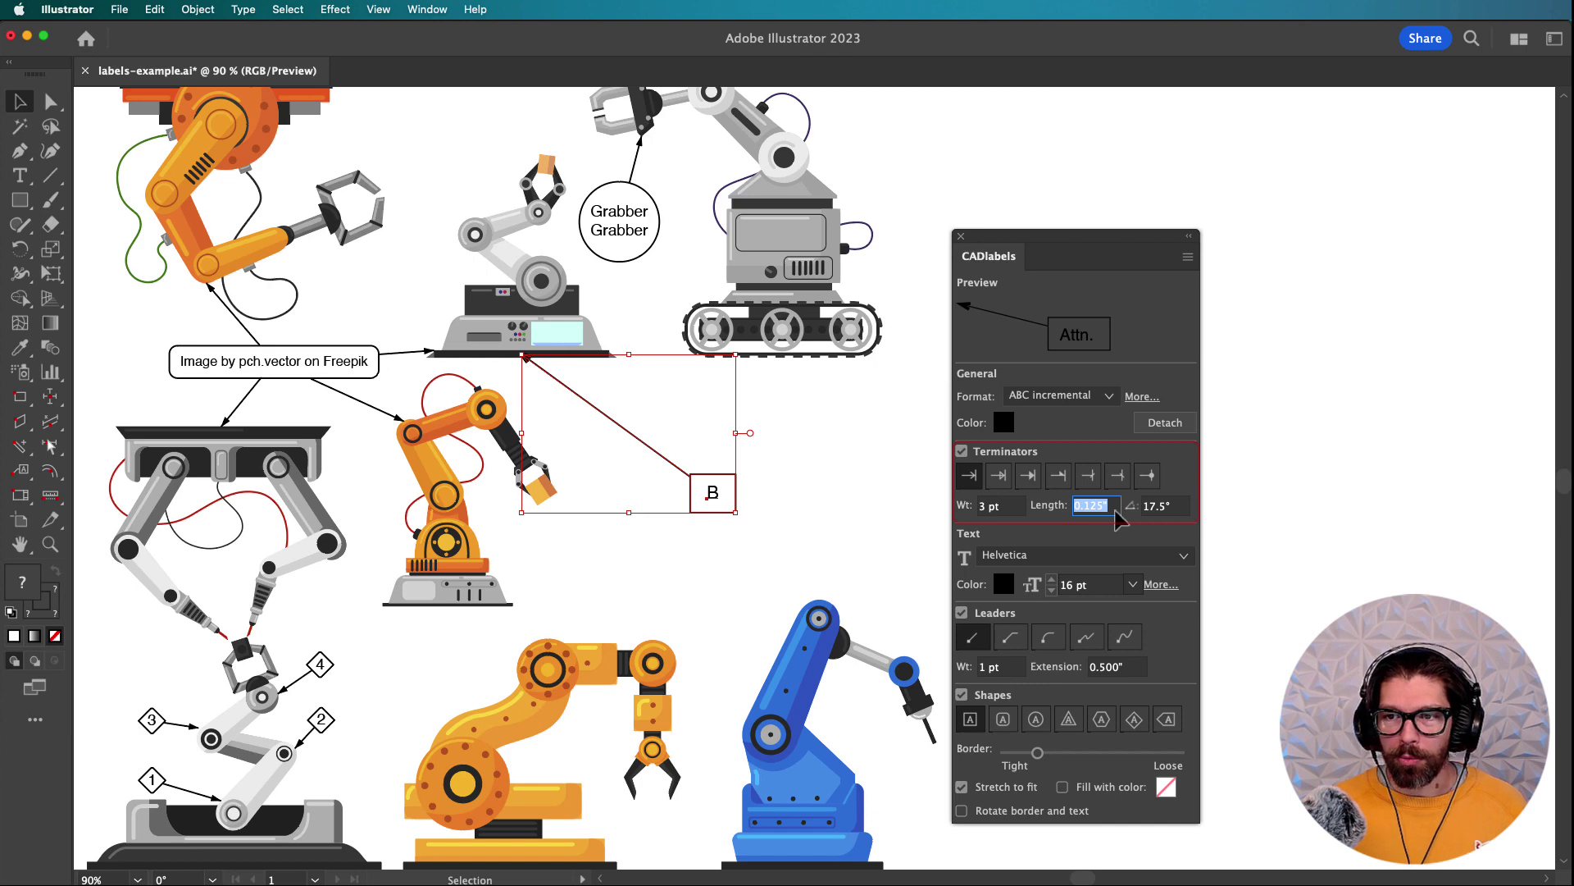
type("17")
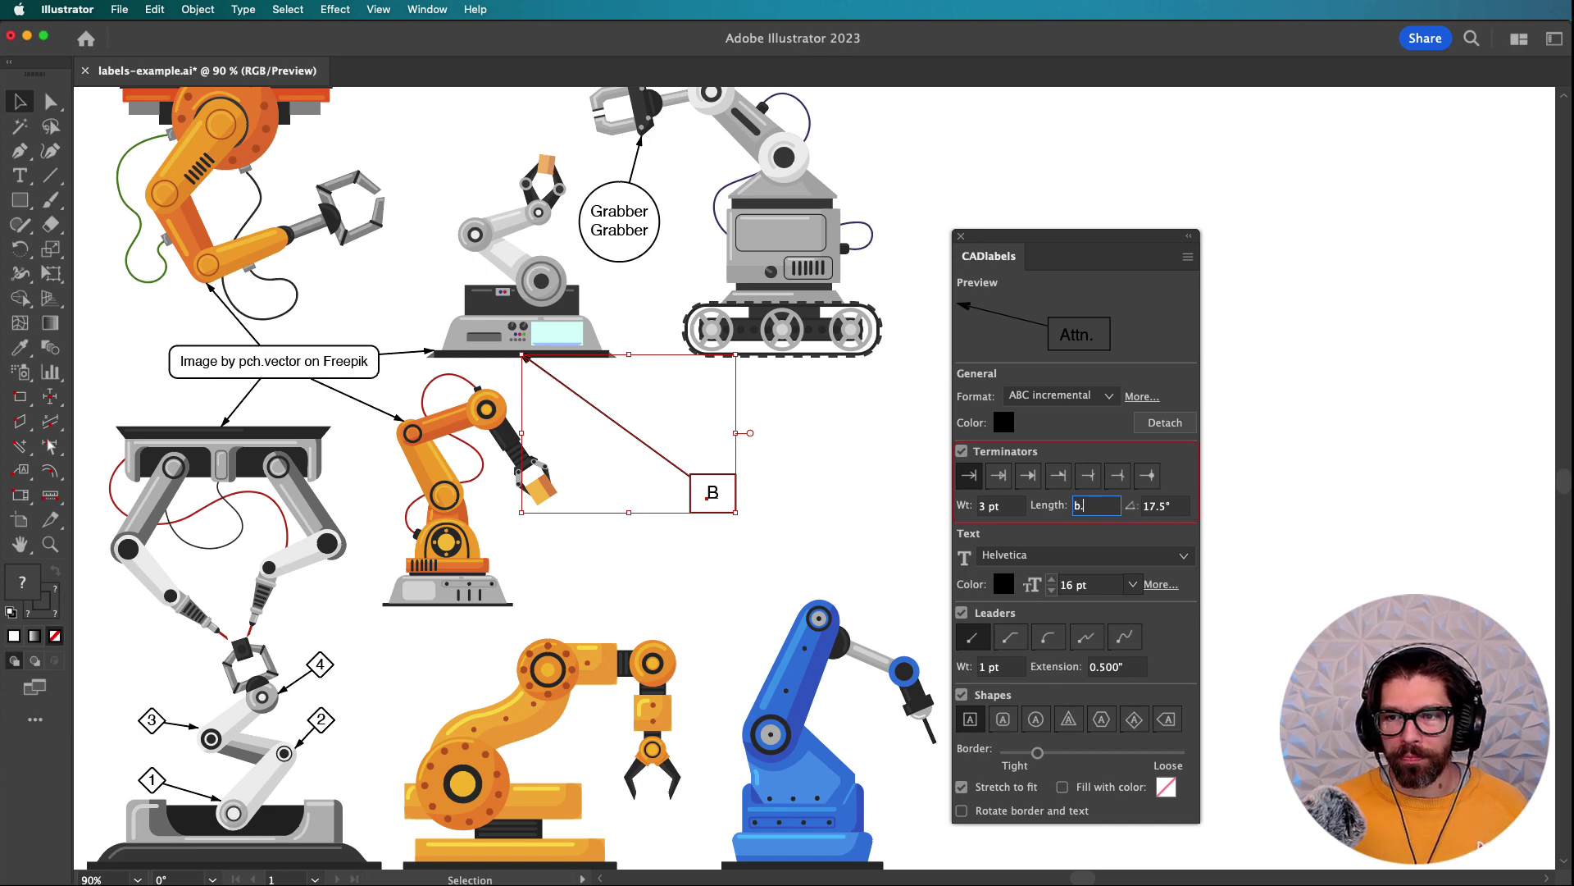
type(".5")
key("Return")
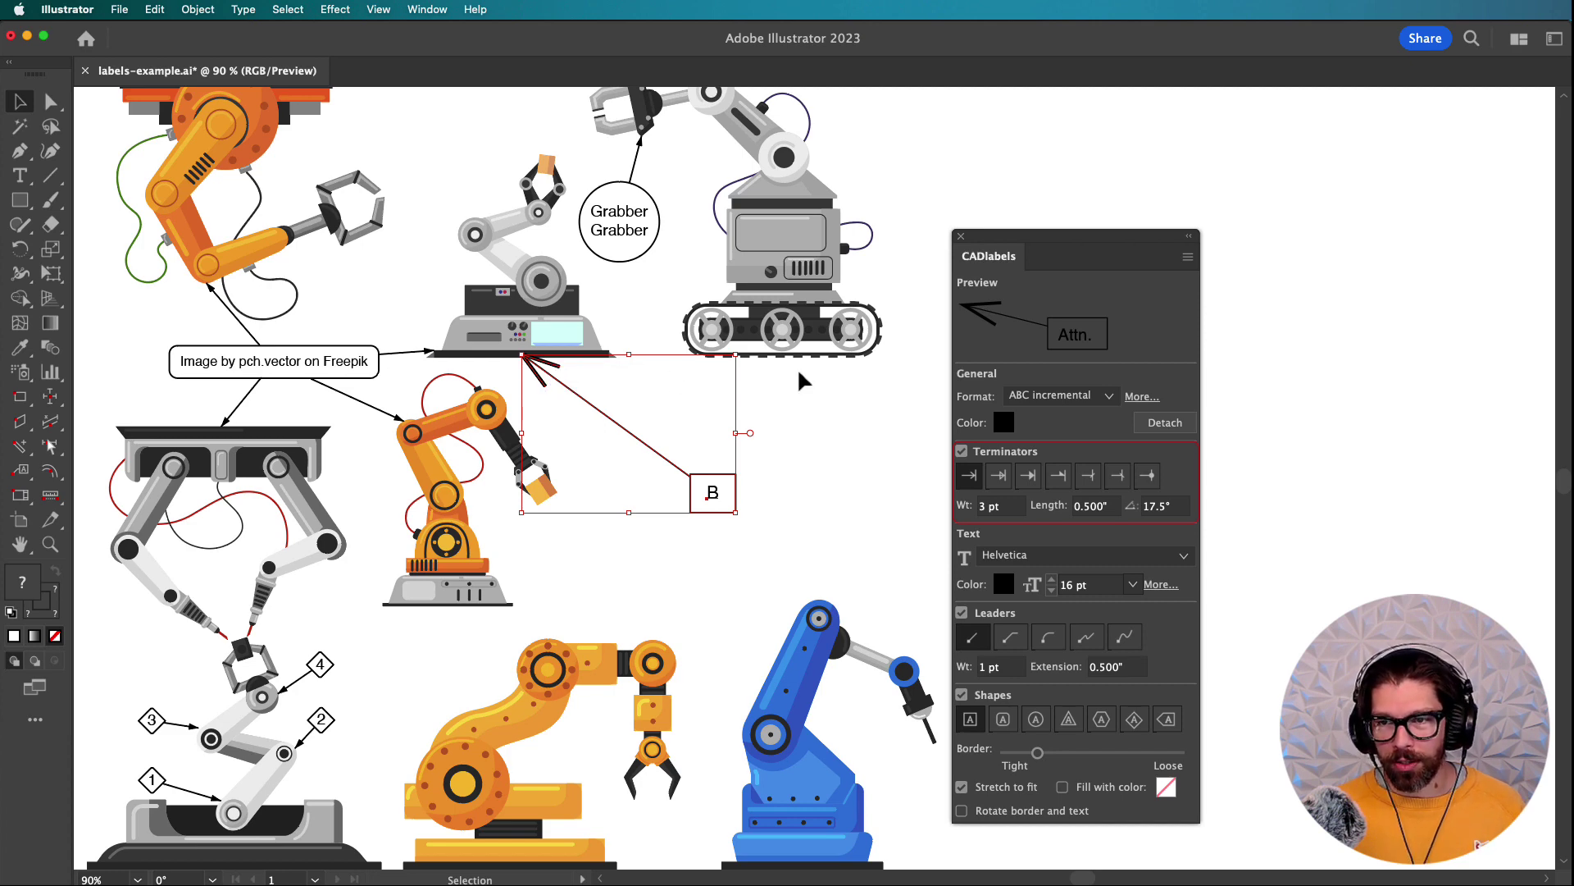
left_click(1164, 505)
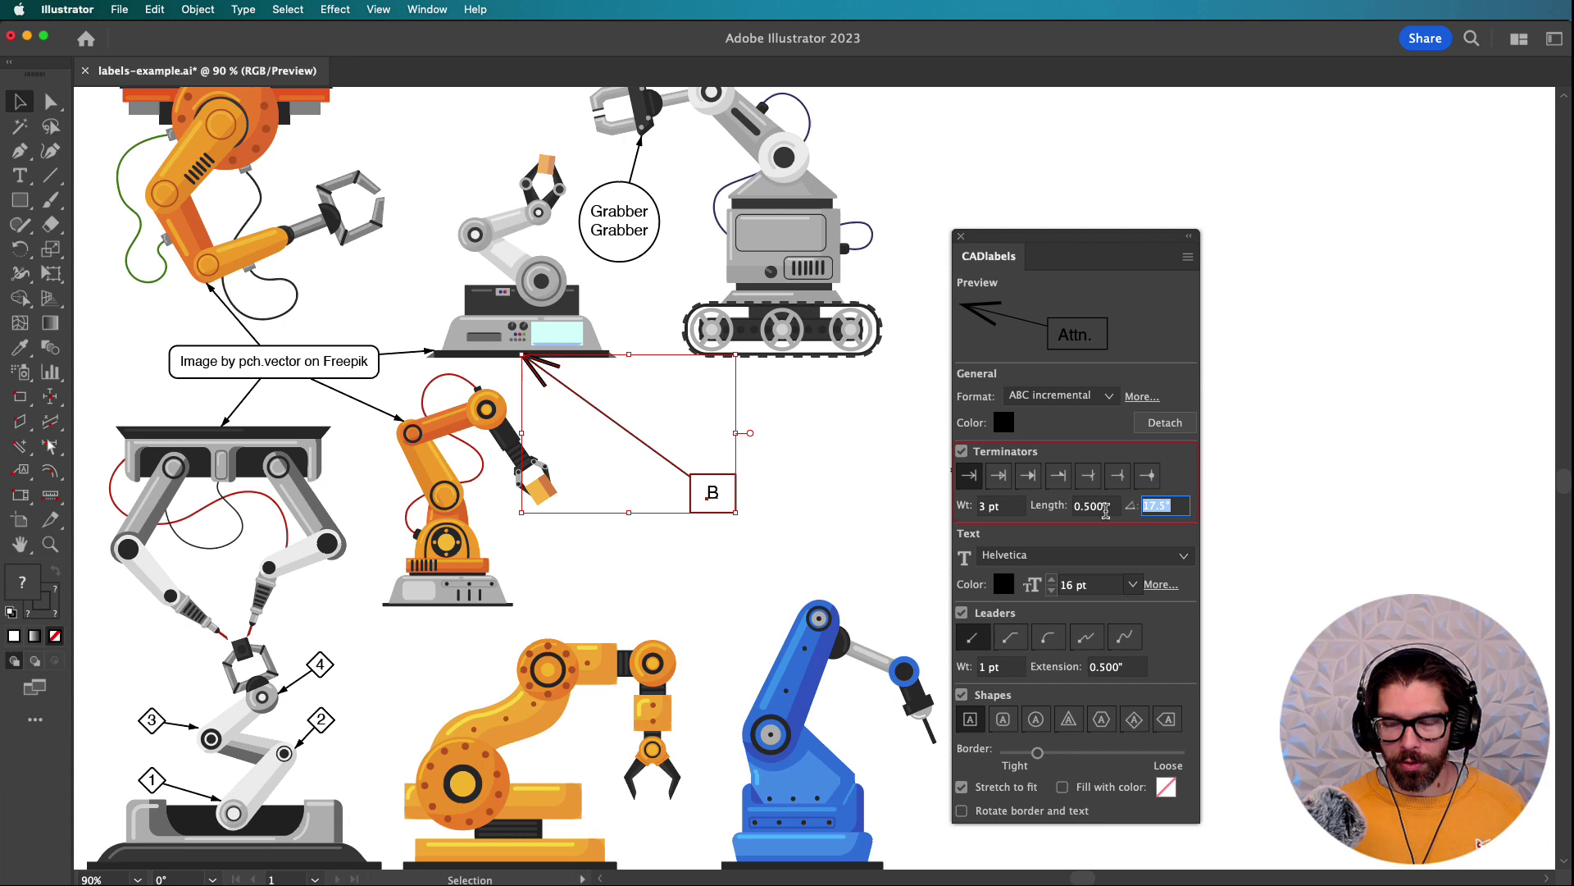
type("30")
key("Return")
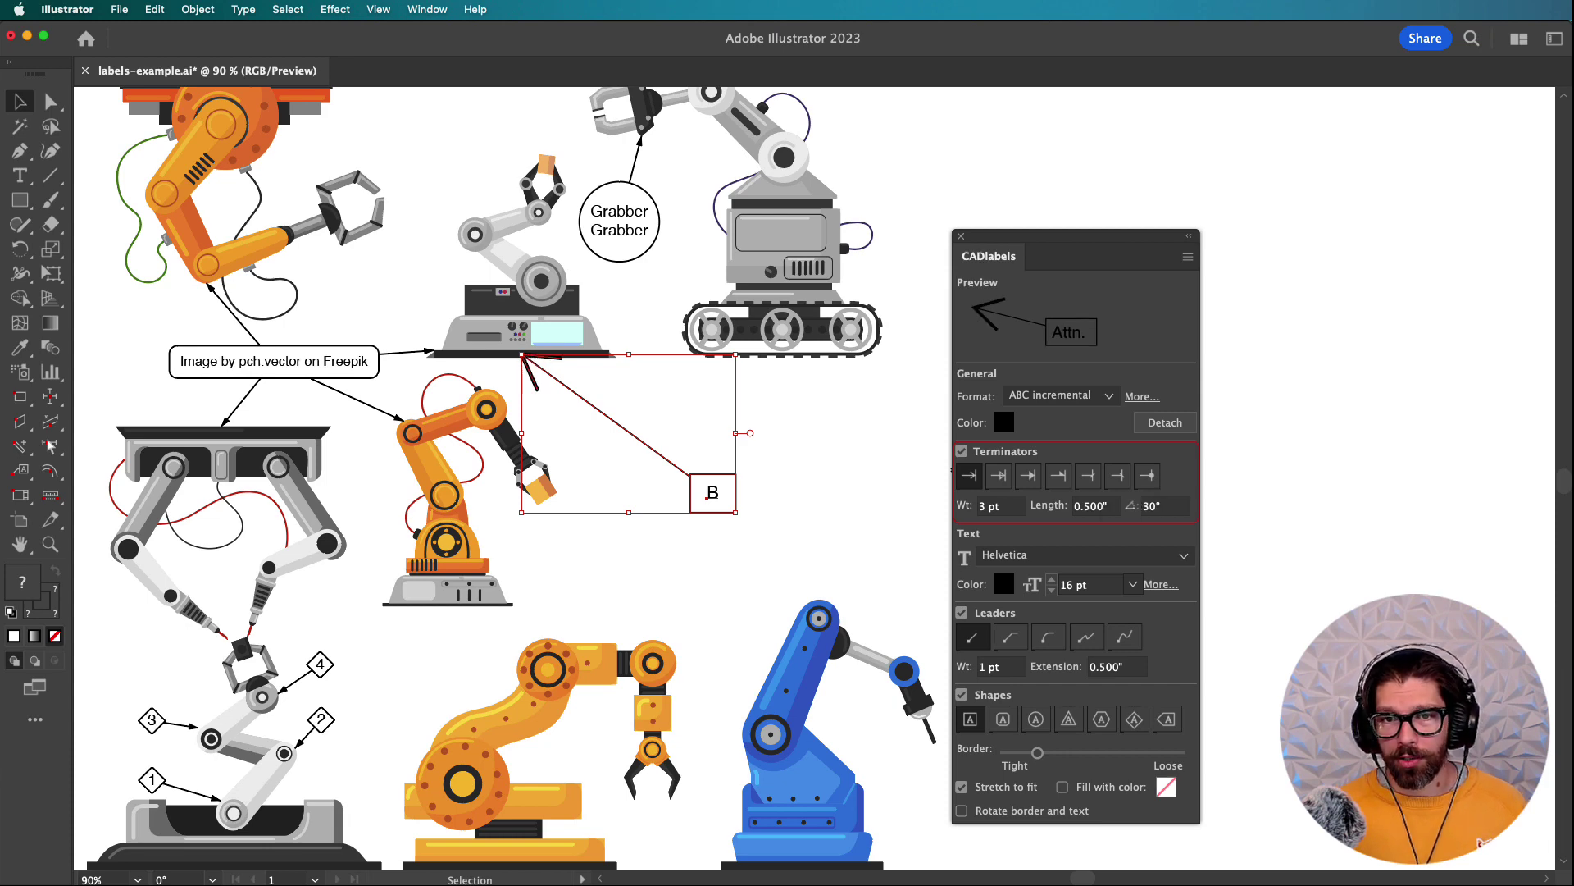
left_click(1164, 505)
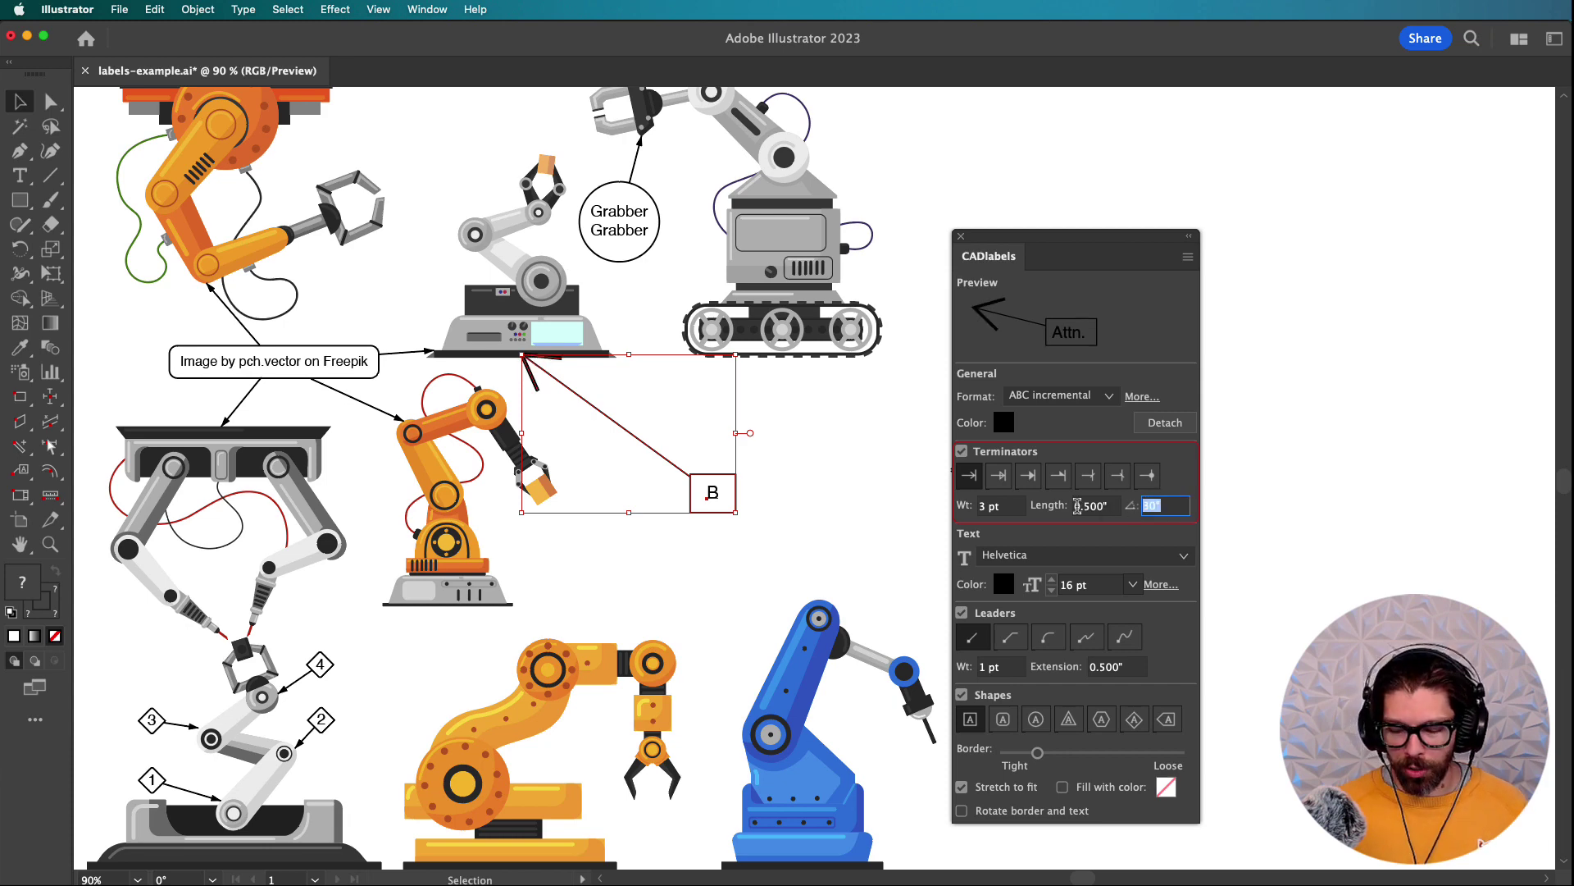
type("17.")
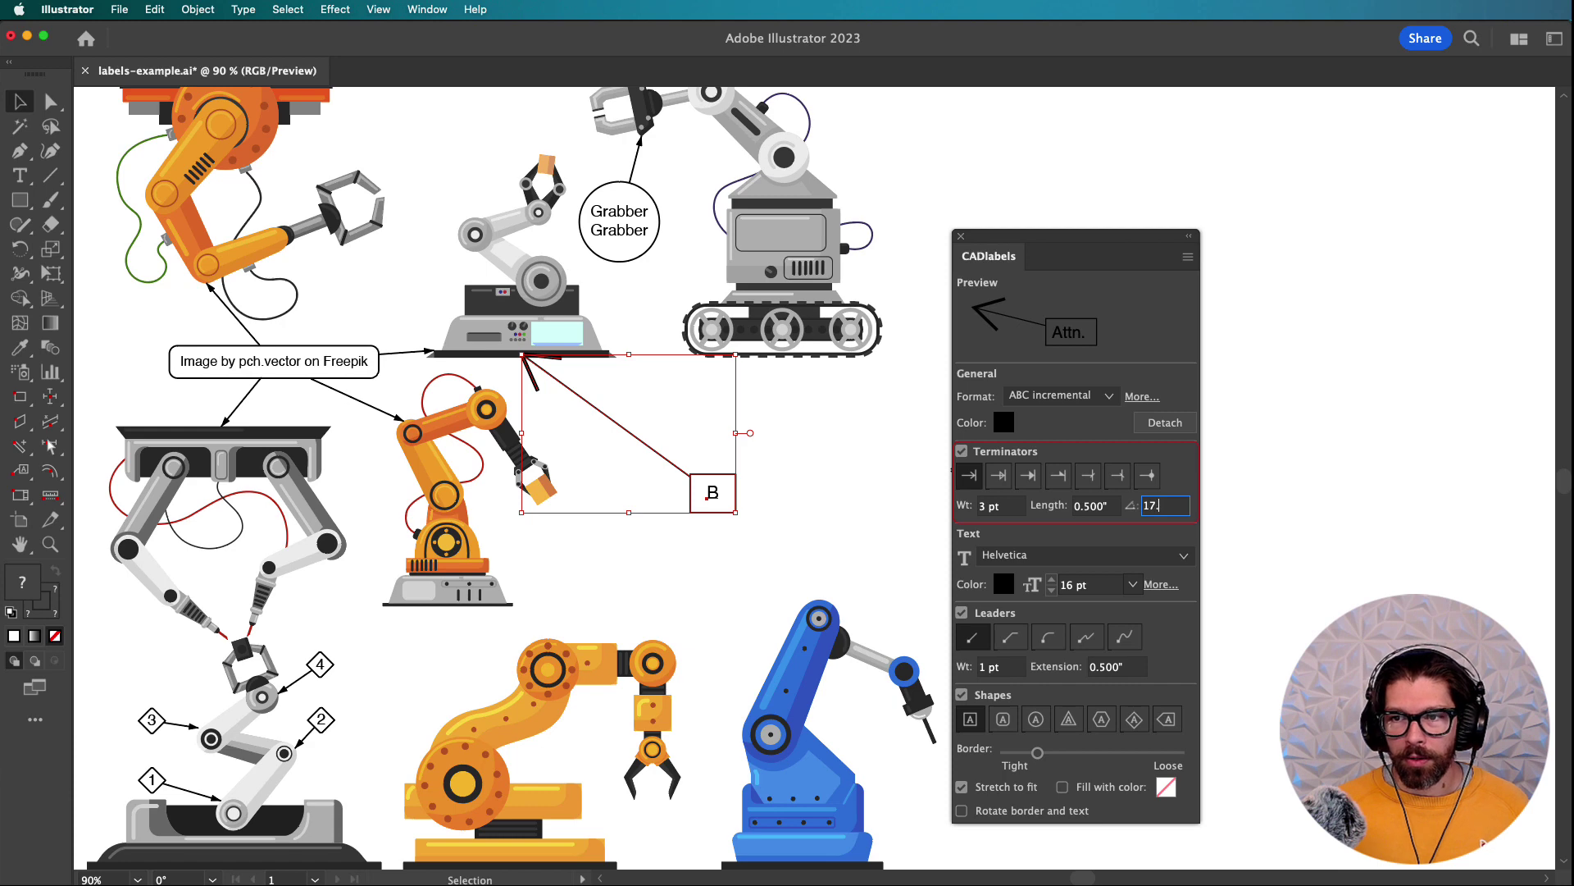
type("5")
key("Tab")
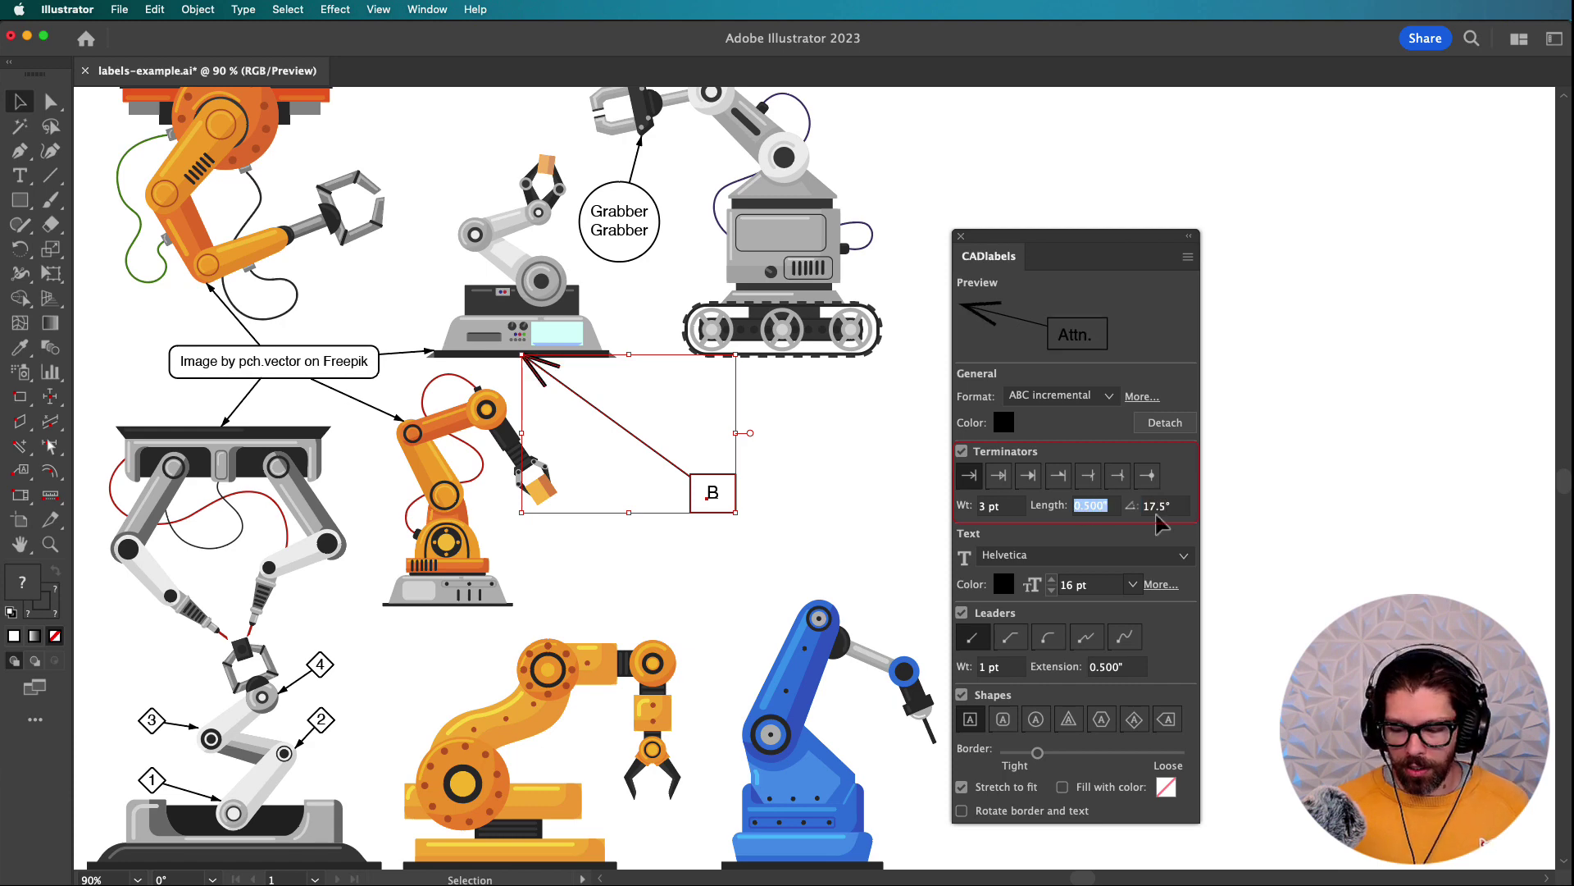
type("0")
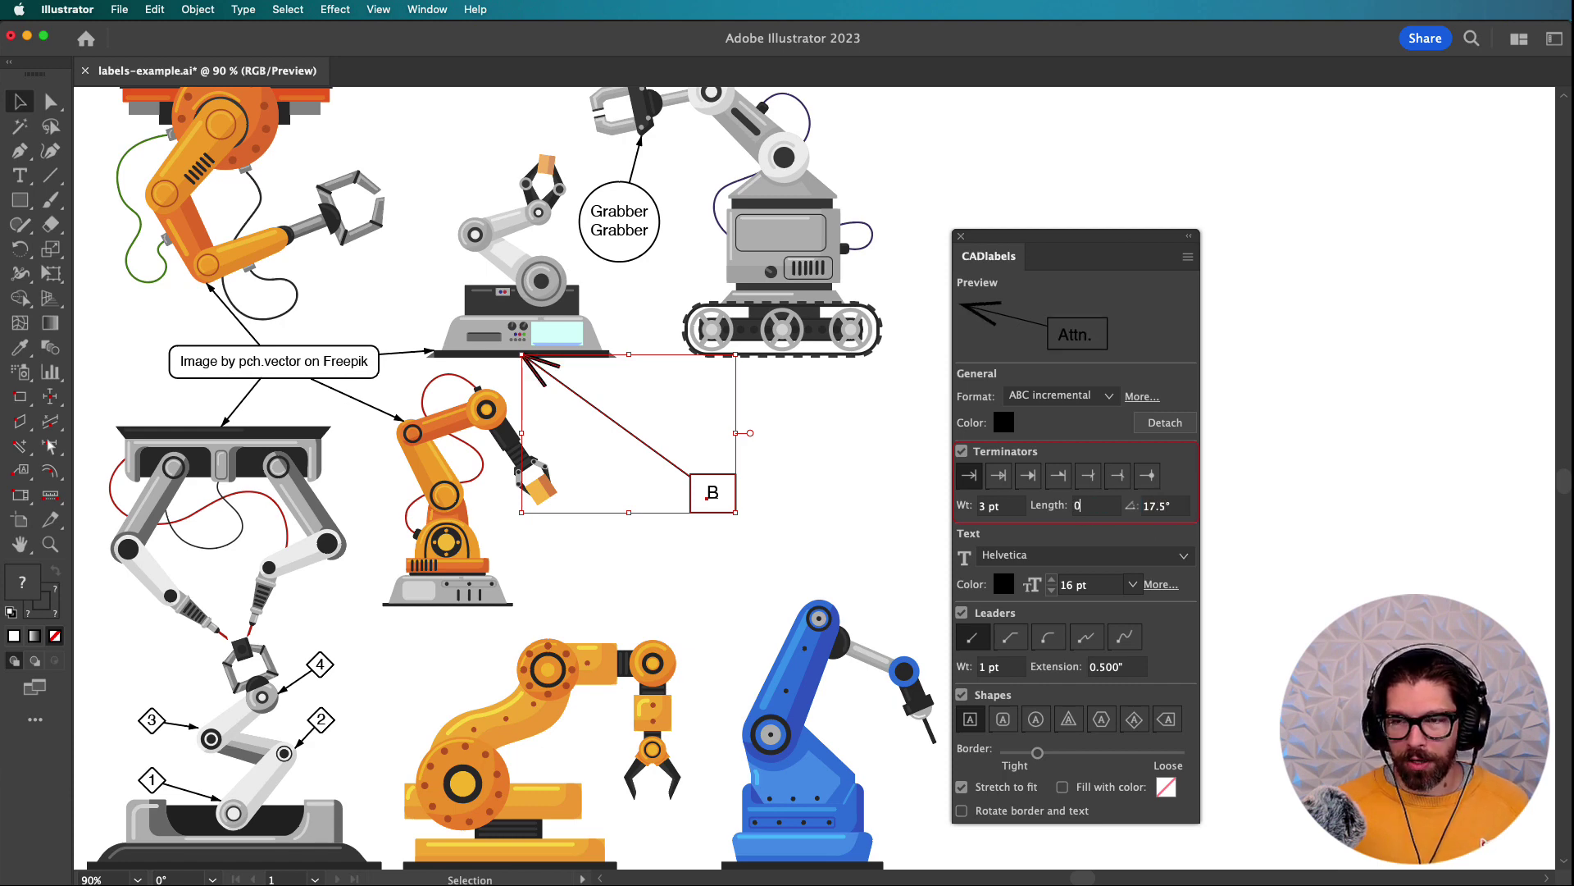
type(".125")
key("Tab")
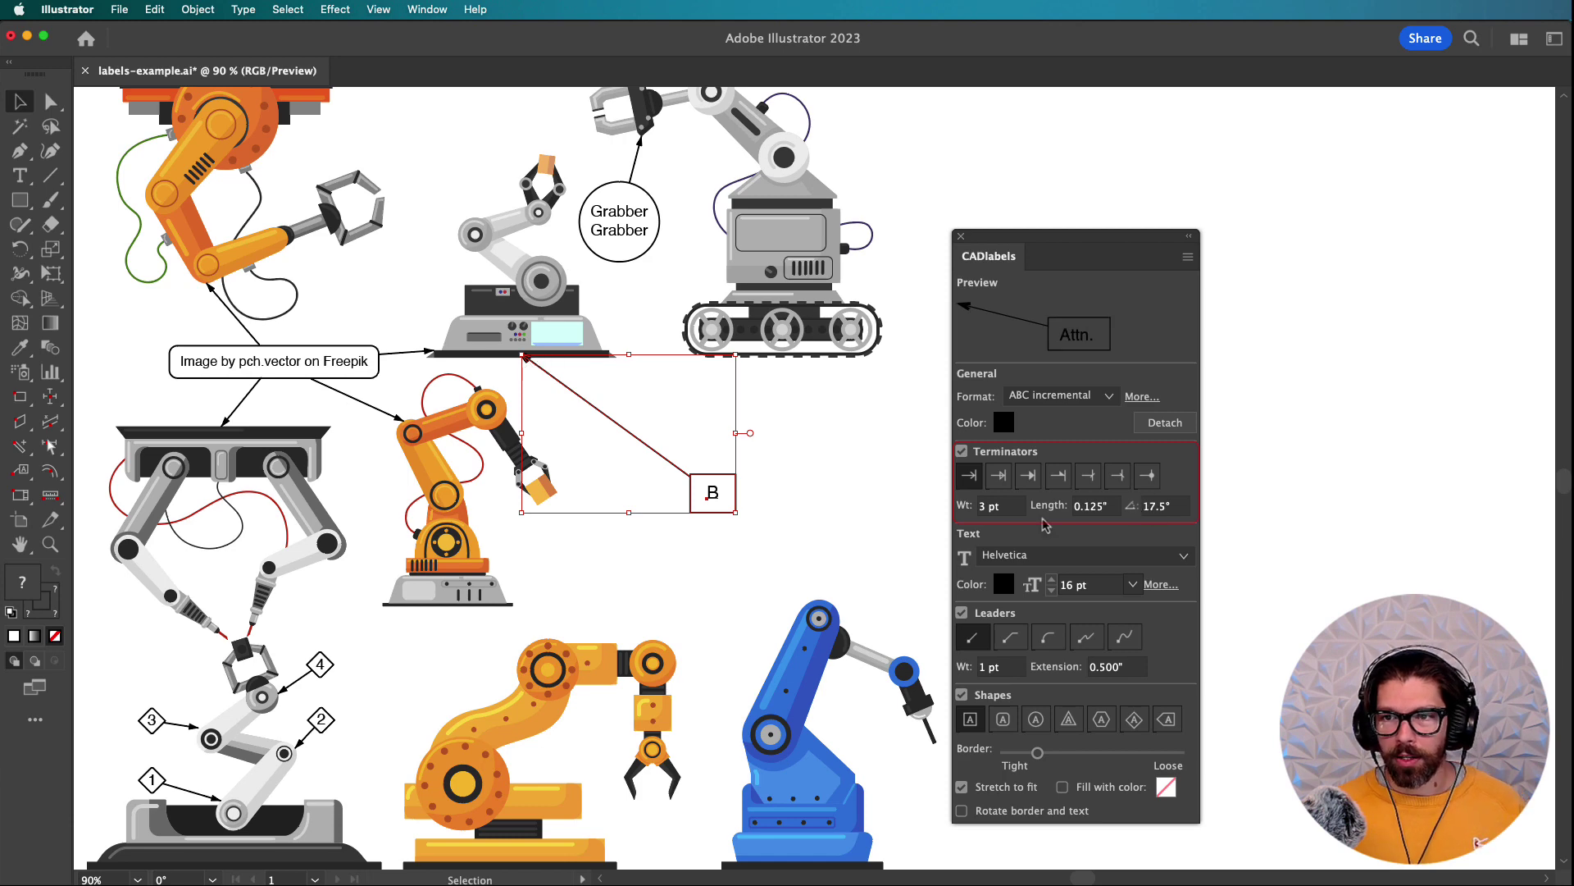
left_click(994, 506)
type("1")
key("Tab")
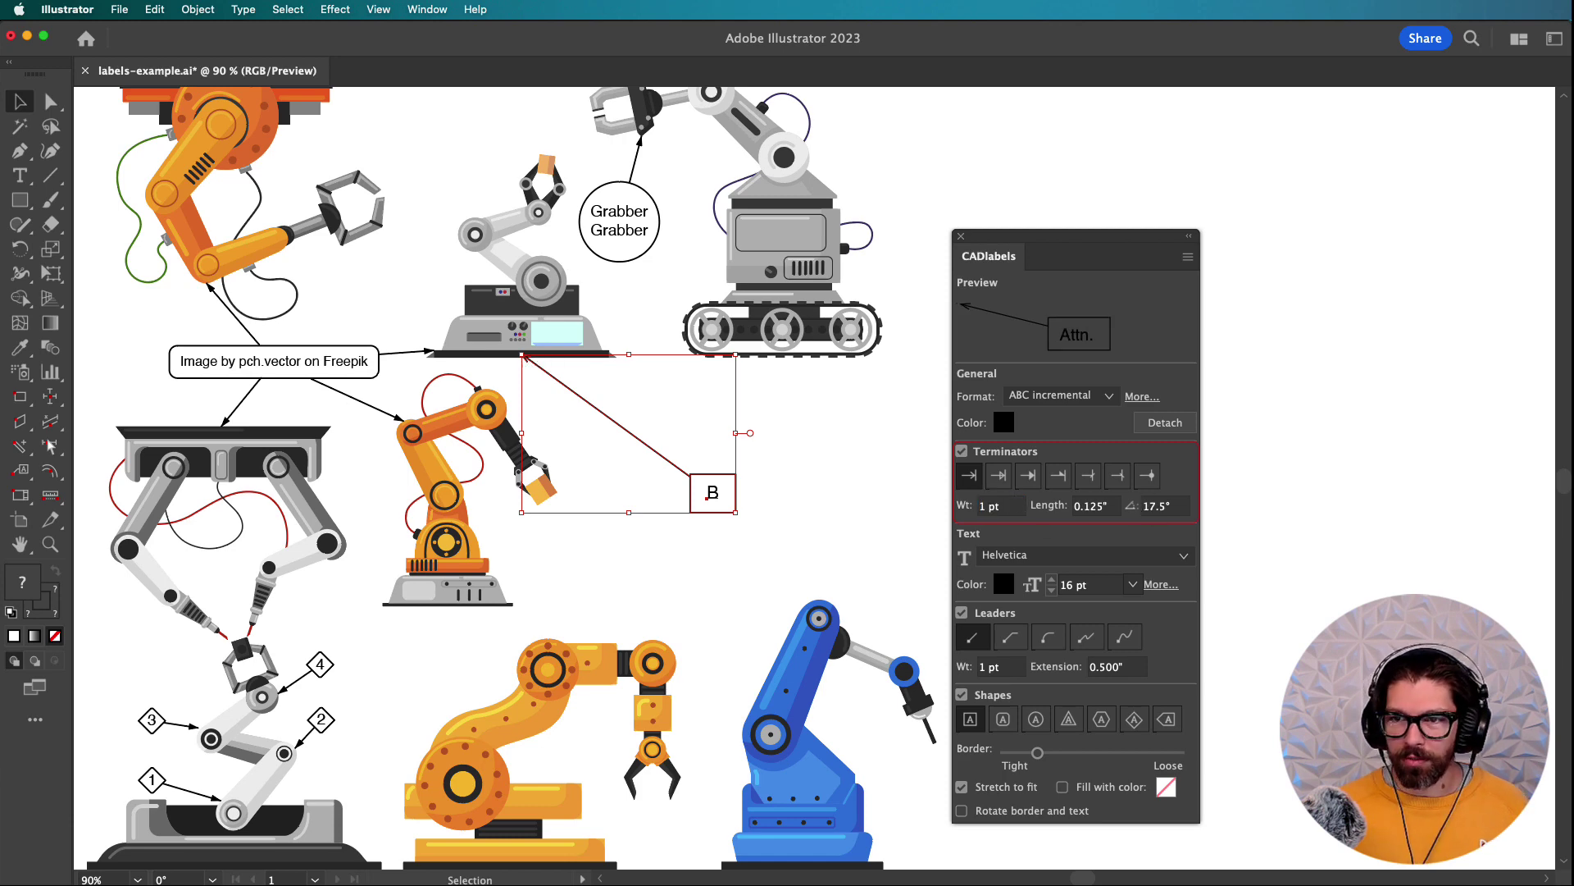
left_click(1029, 478)
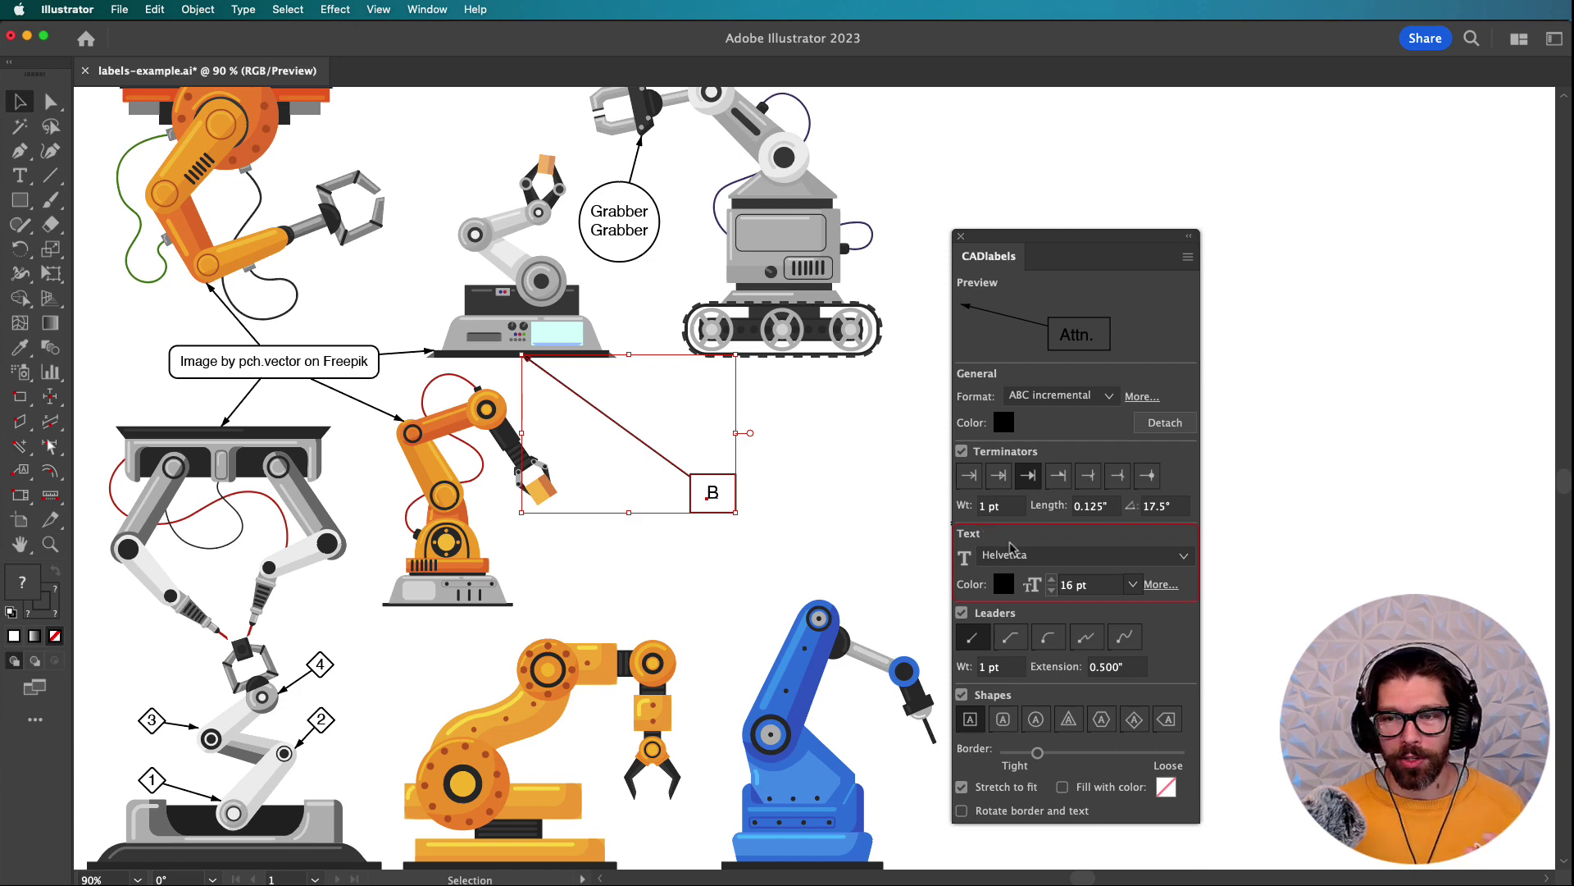
- Reselect Helvetica as the callout font and show the Text More... spacing options
left_click(1040, 561)
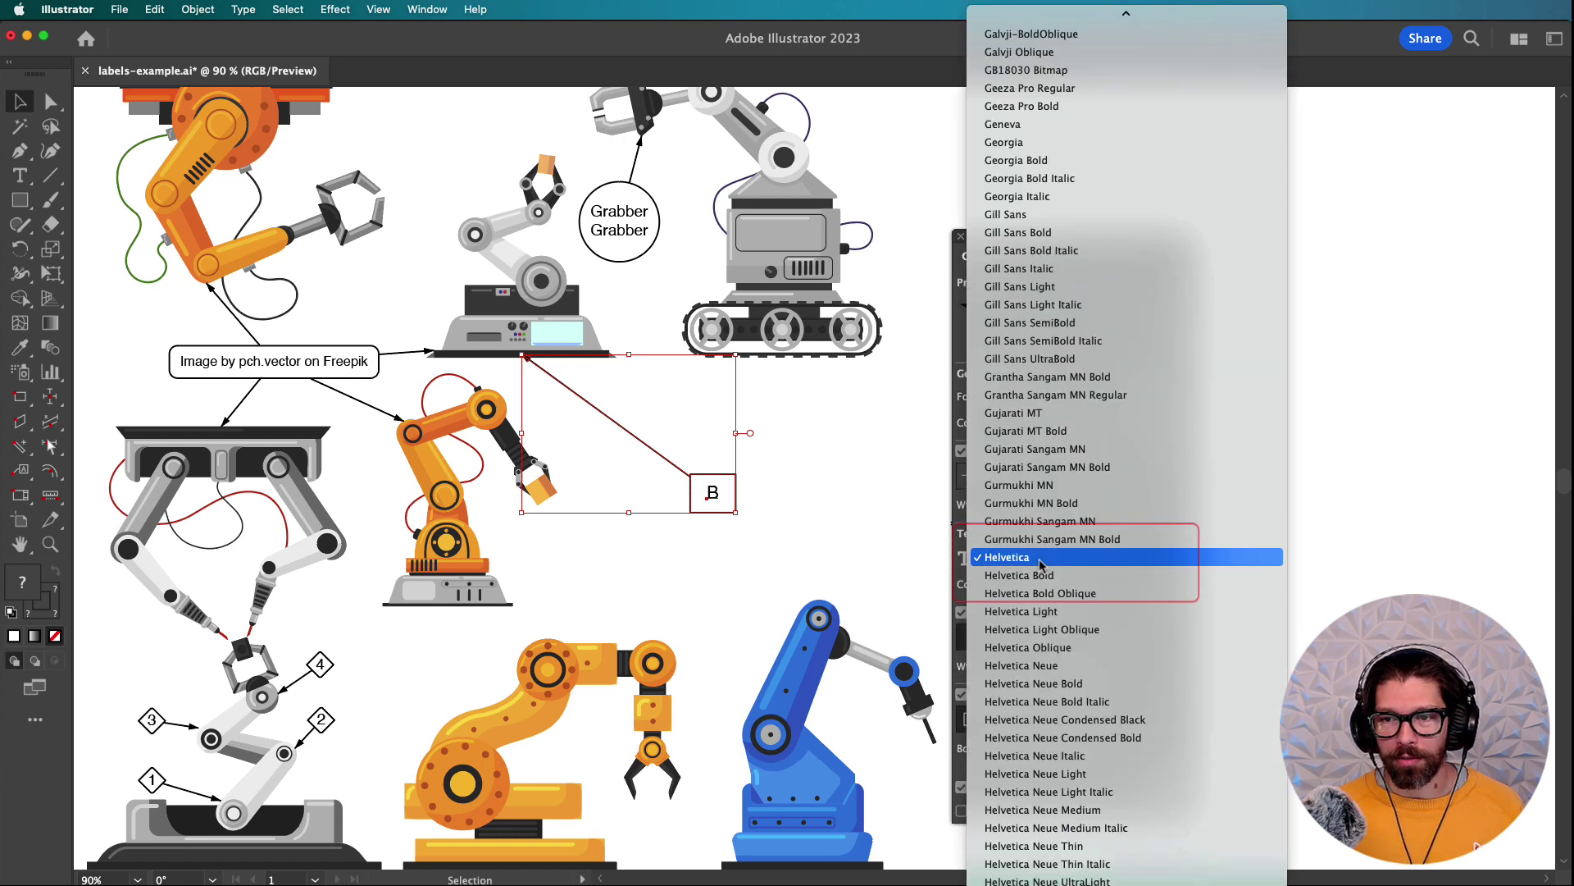
left_click(1040, 562)
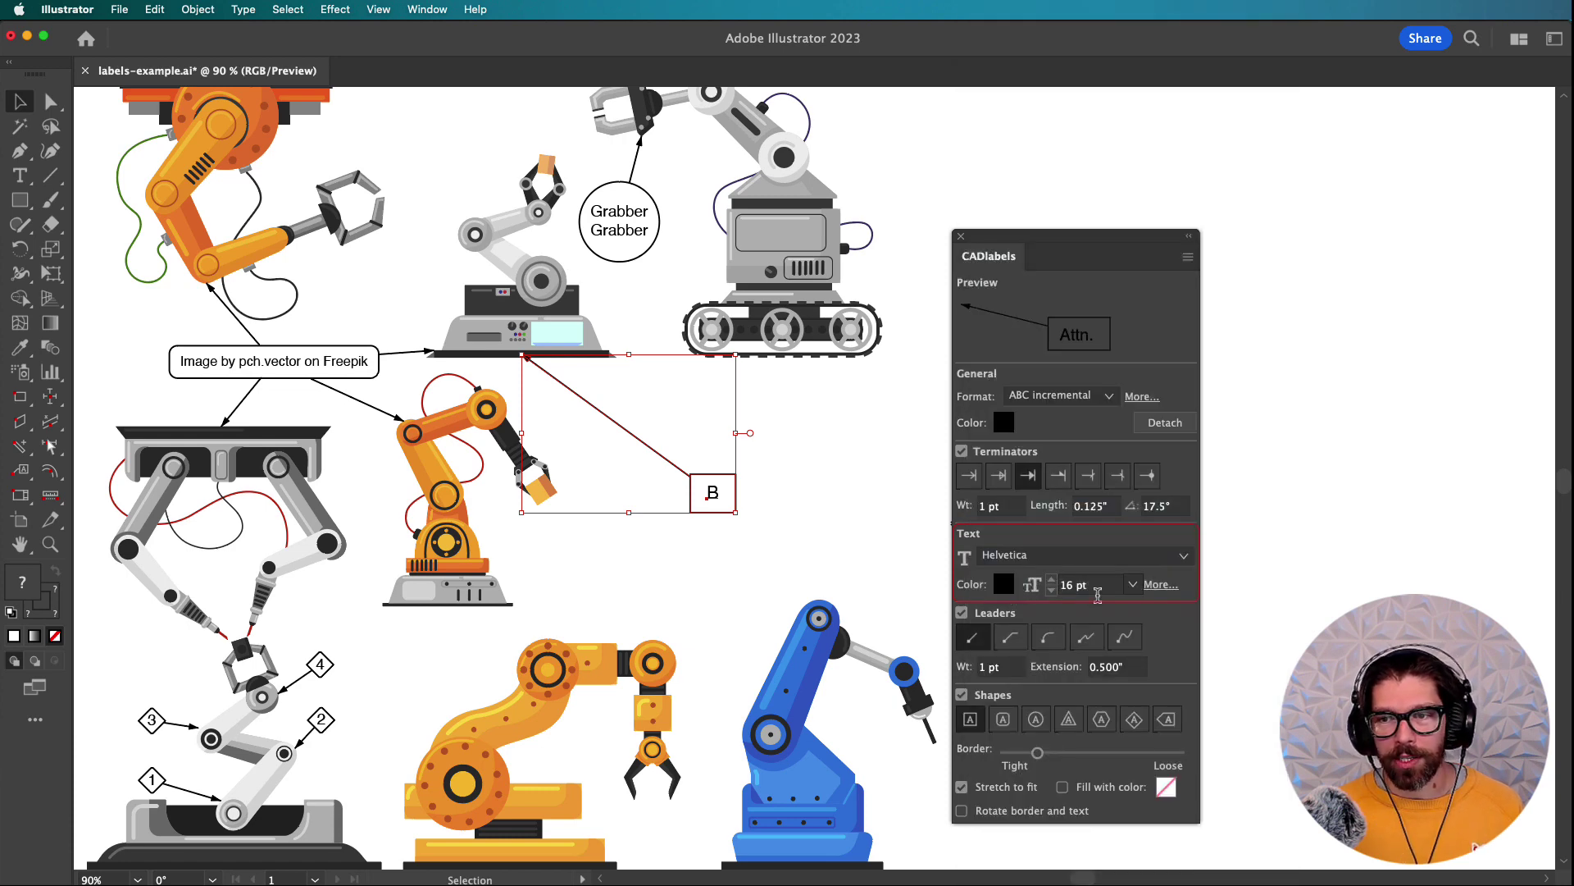
left_click(1163, 585)
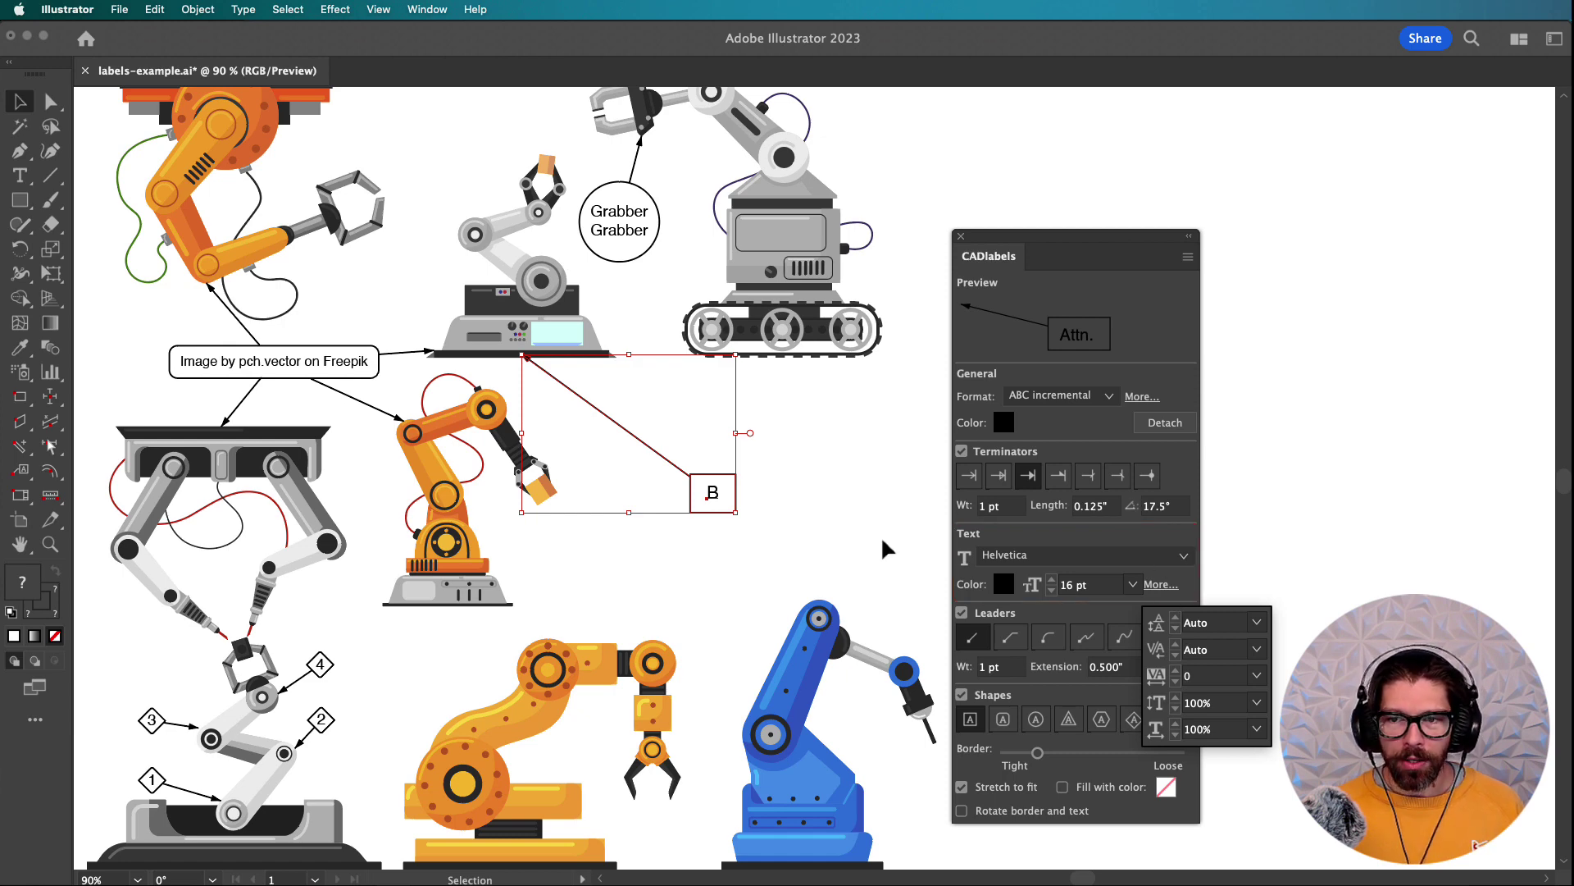
- Toggle label B's leader off and on, try elbow, curved, zigzag and S-curve, then choose straight
left_click(994, 617)
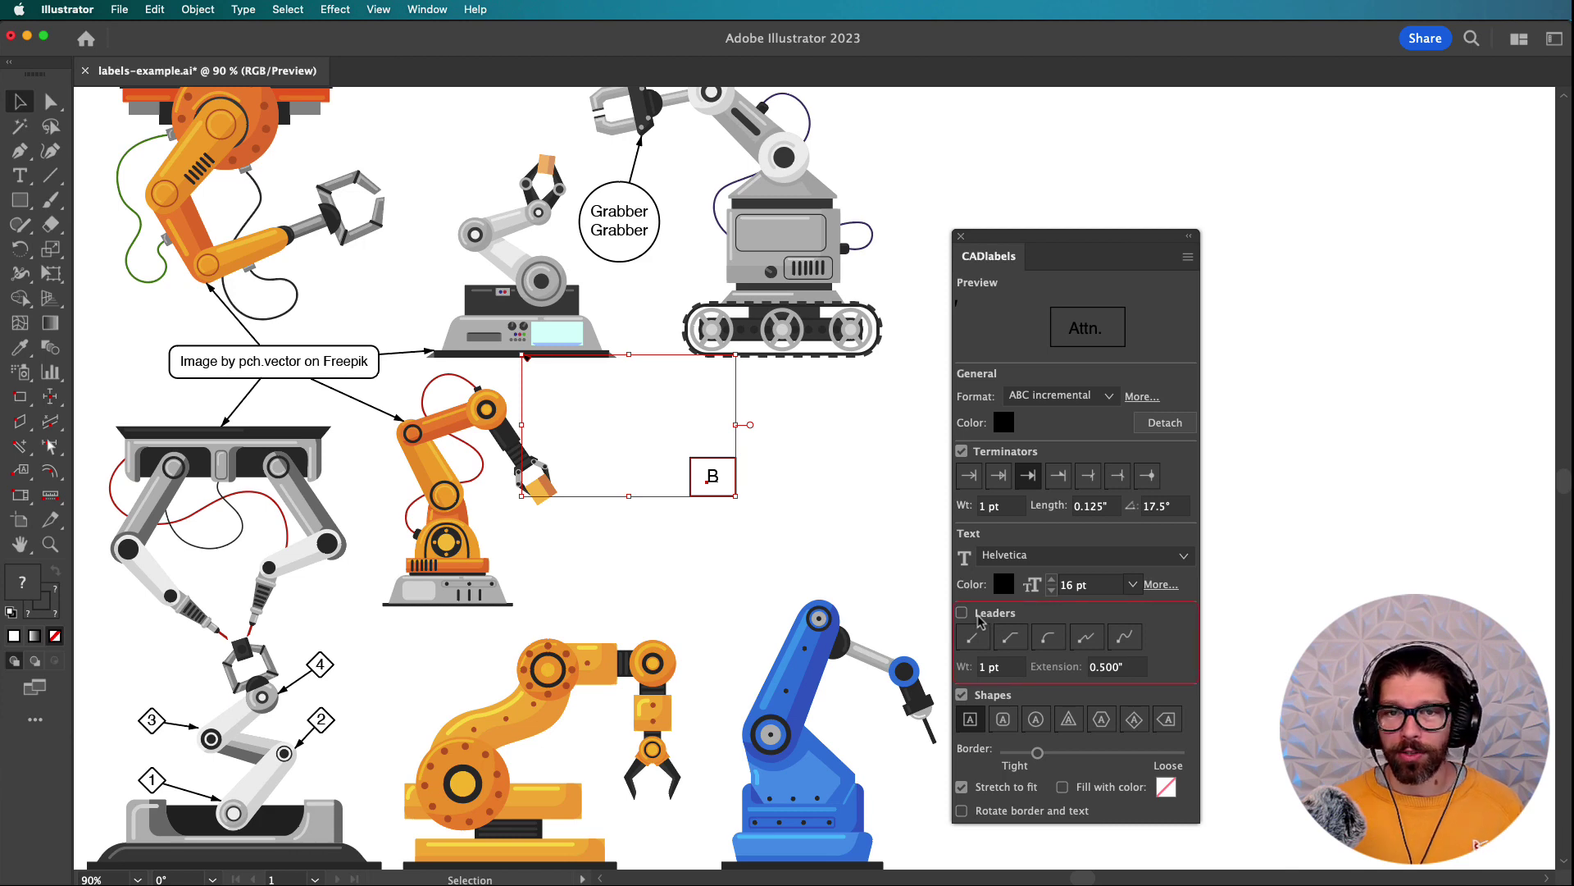
left_click(980, 619)
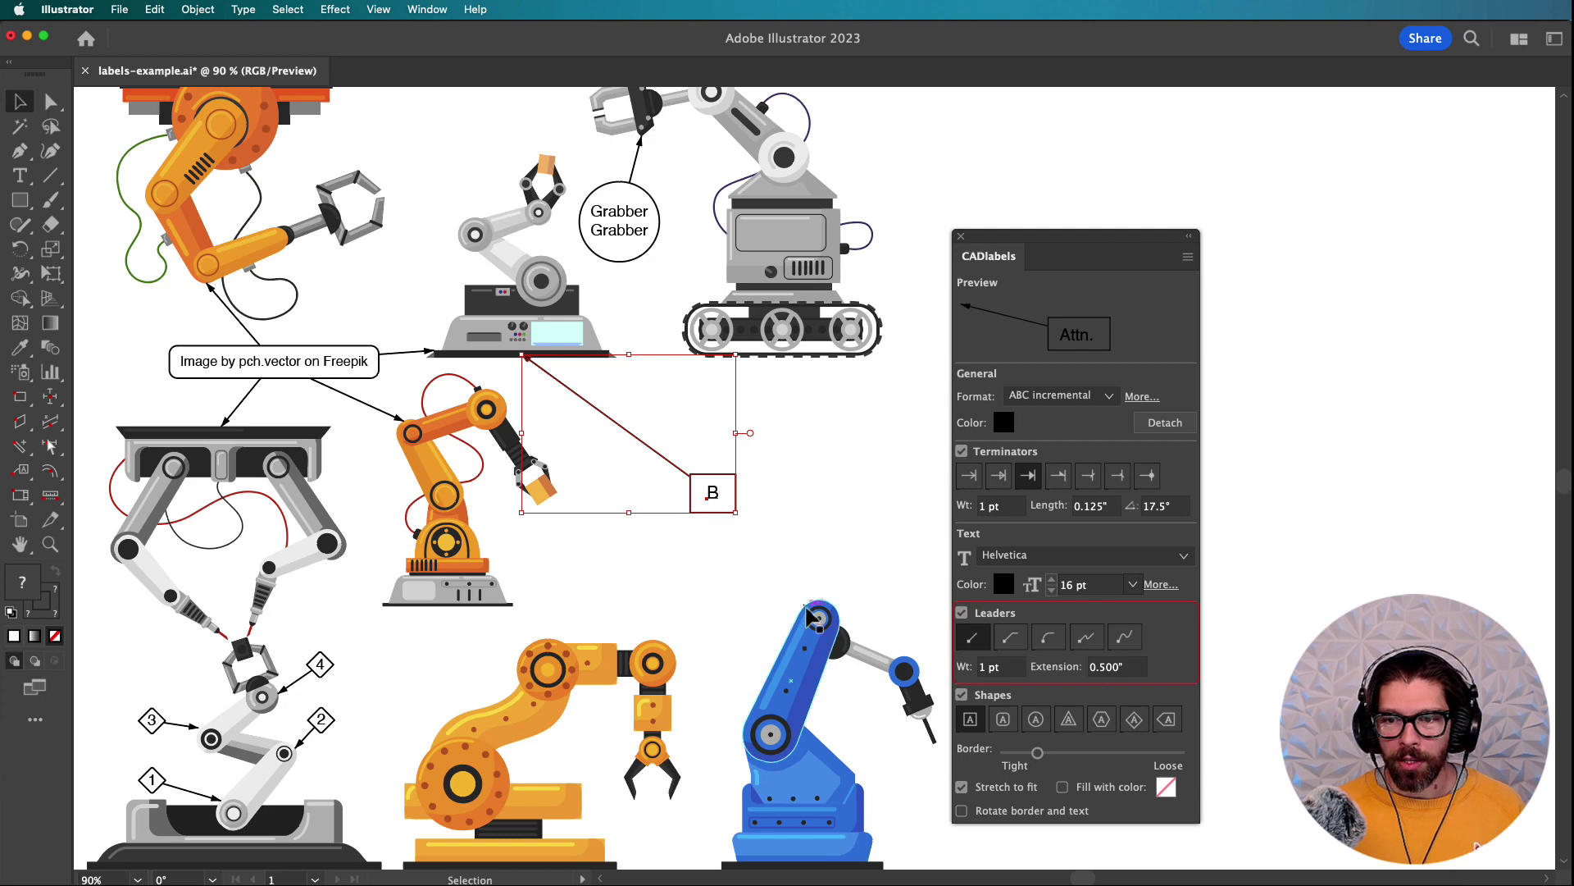
left_click(1010, 644)
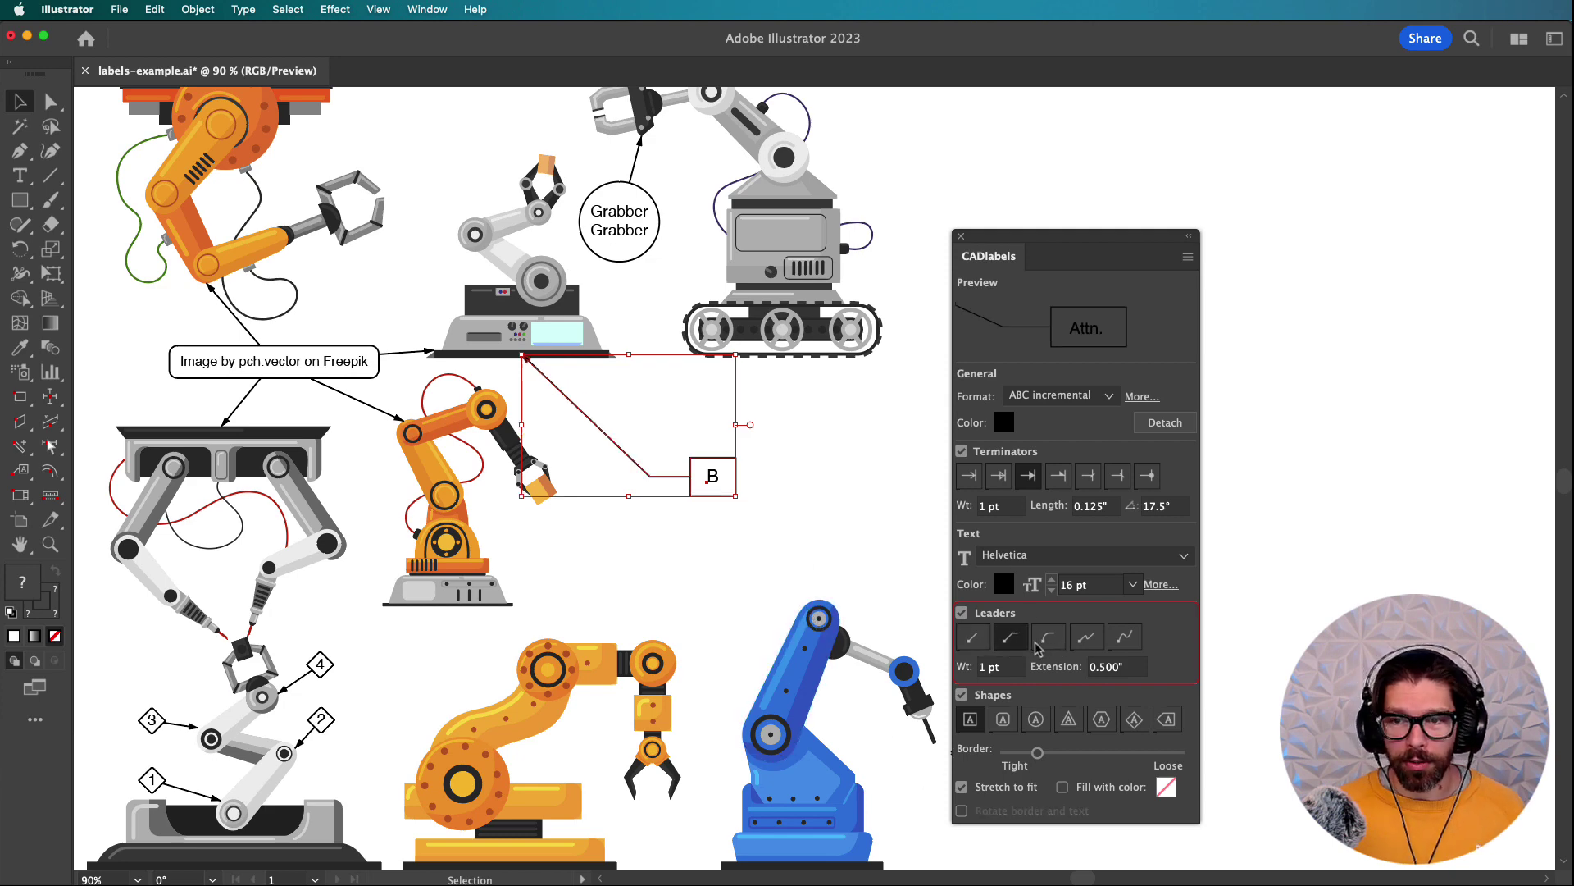
left_click(1057, 643)
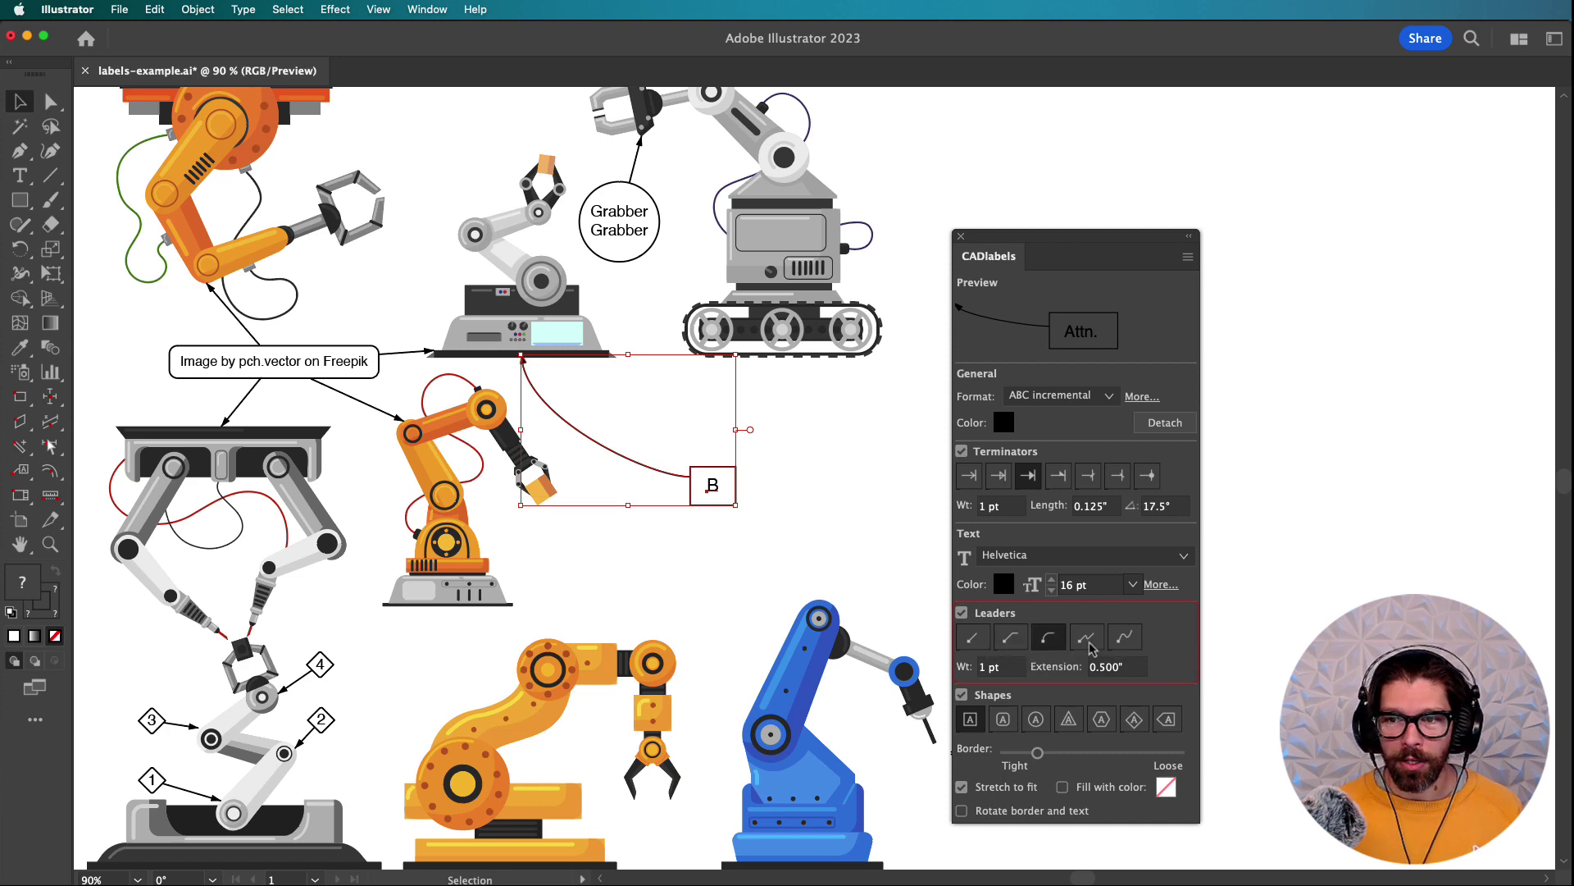
left_click(1084, 643)
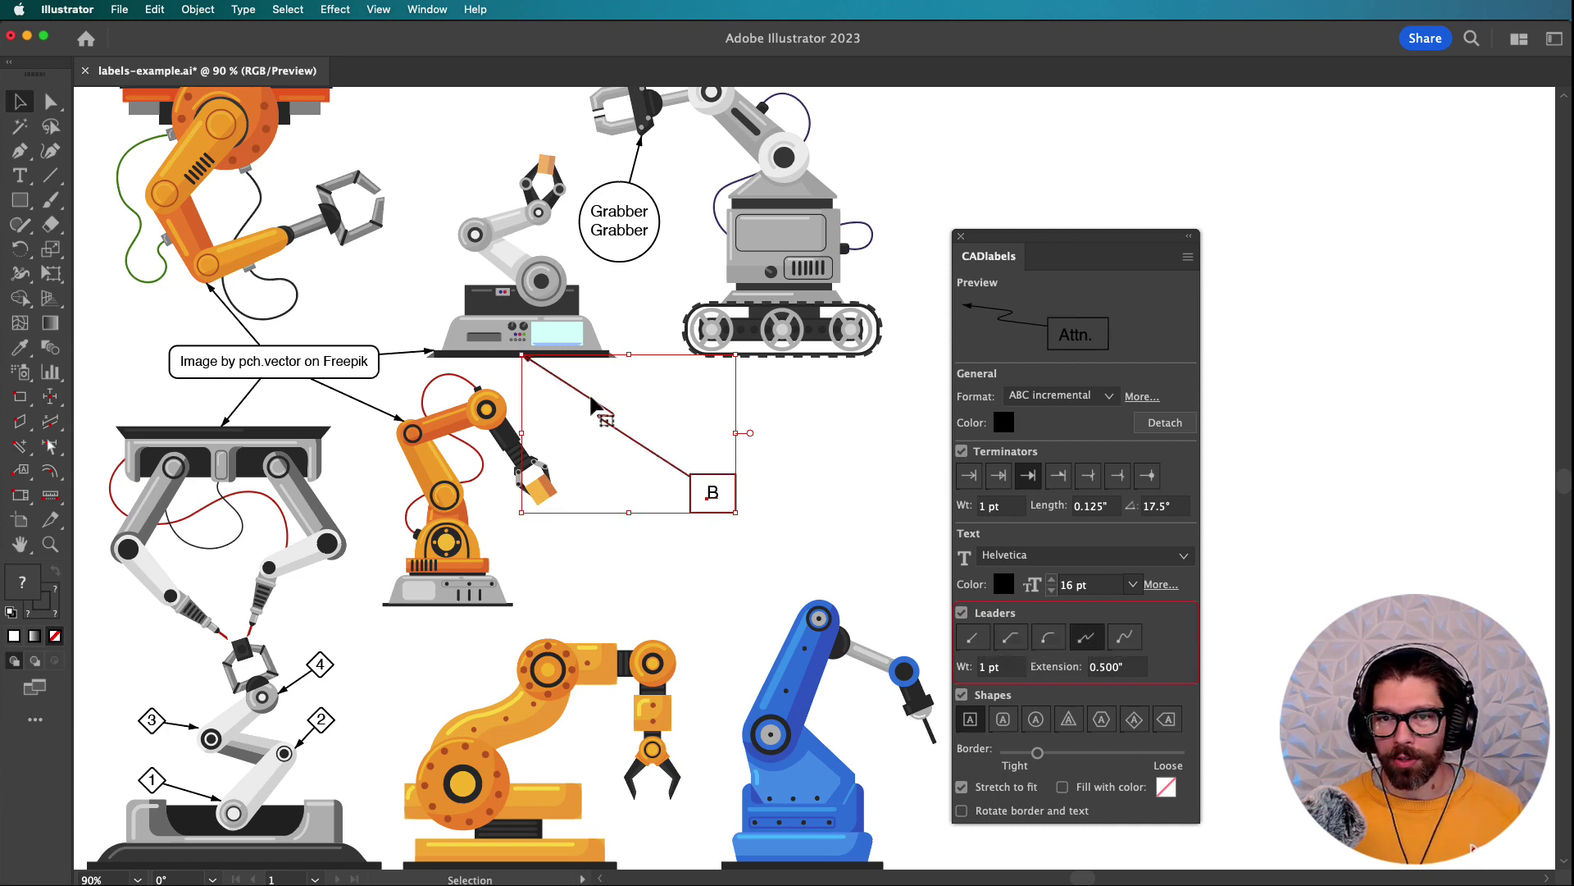
left_click(1122, 638)
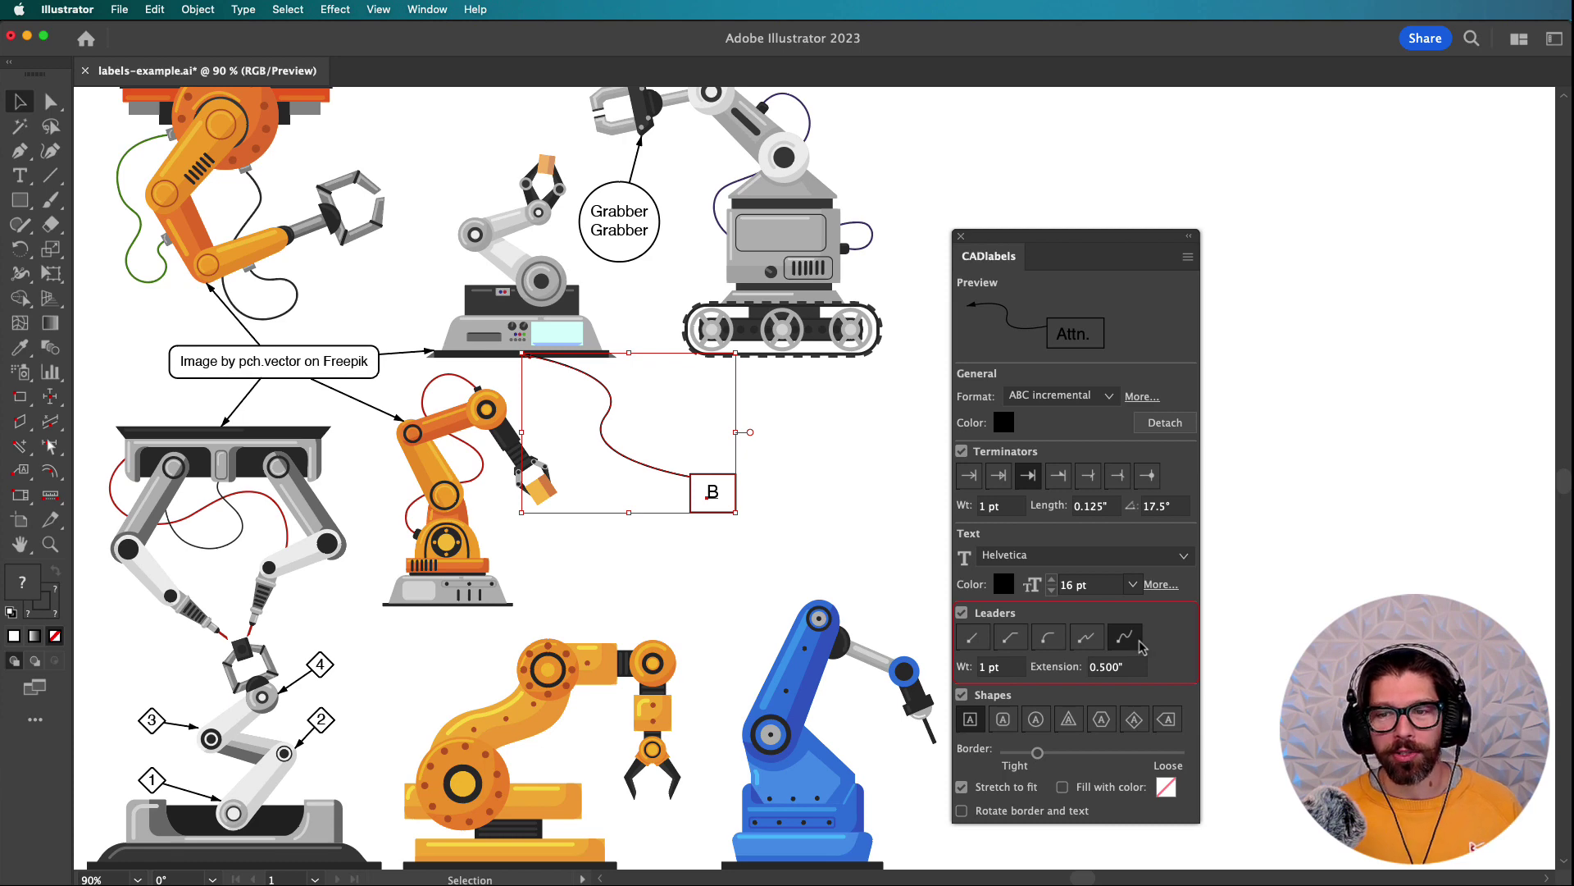
left_click(1001, 639)
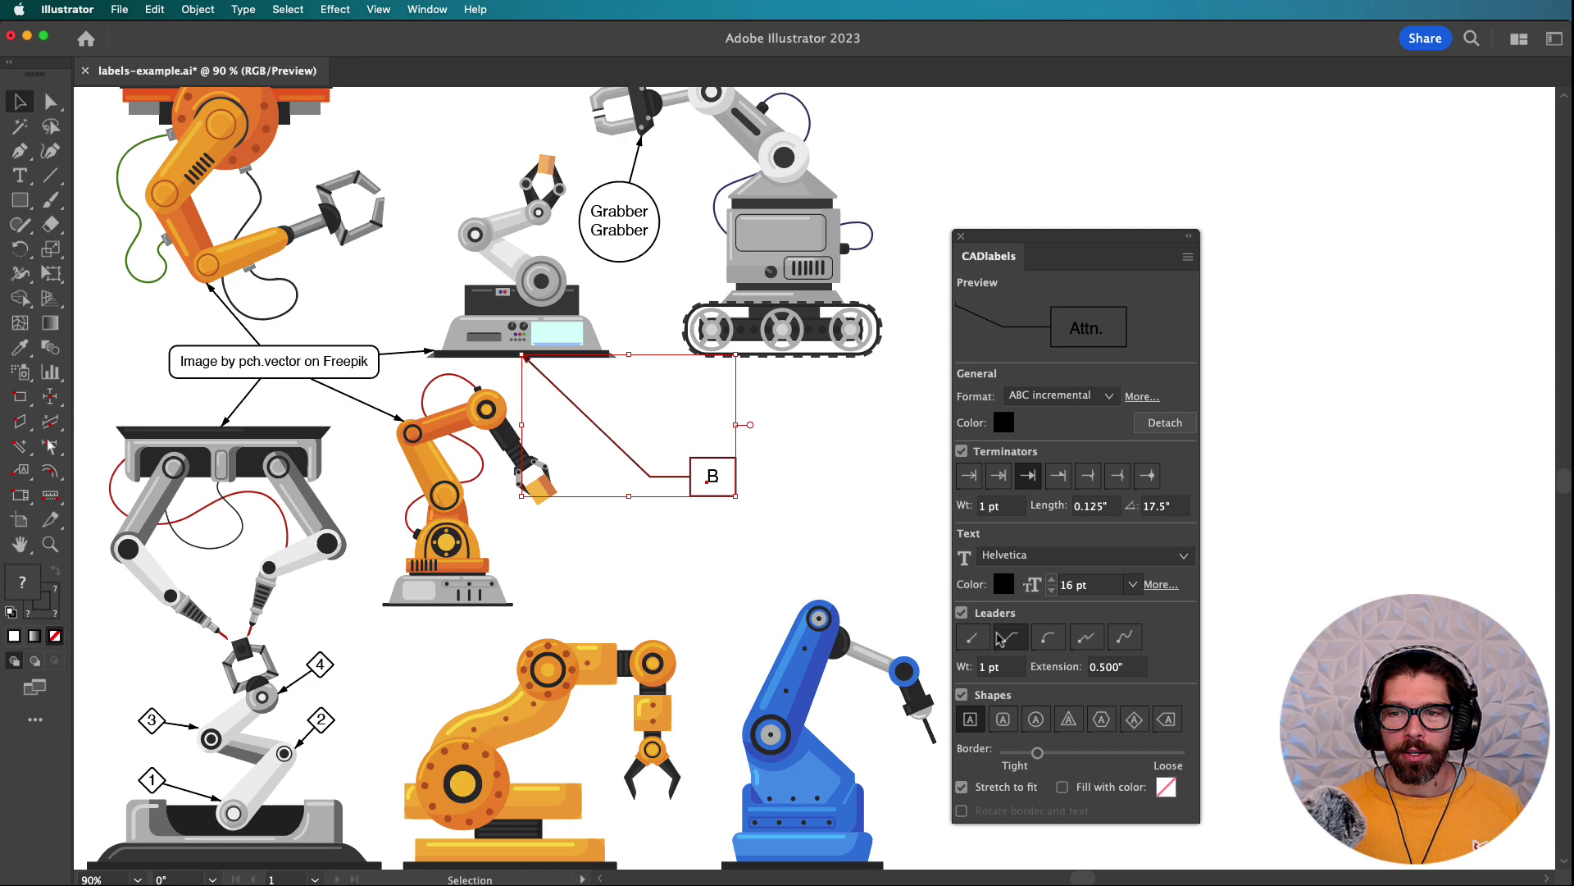
left_click(972, 637)
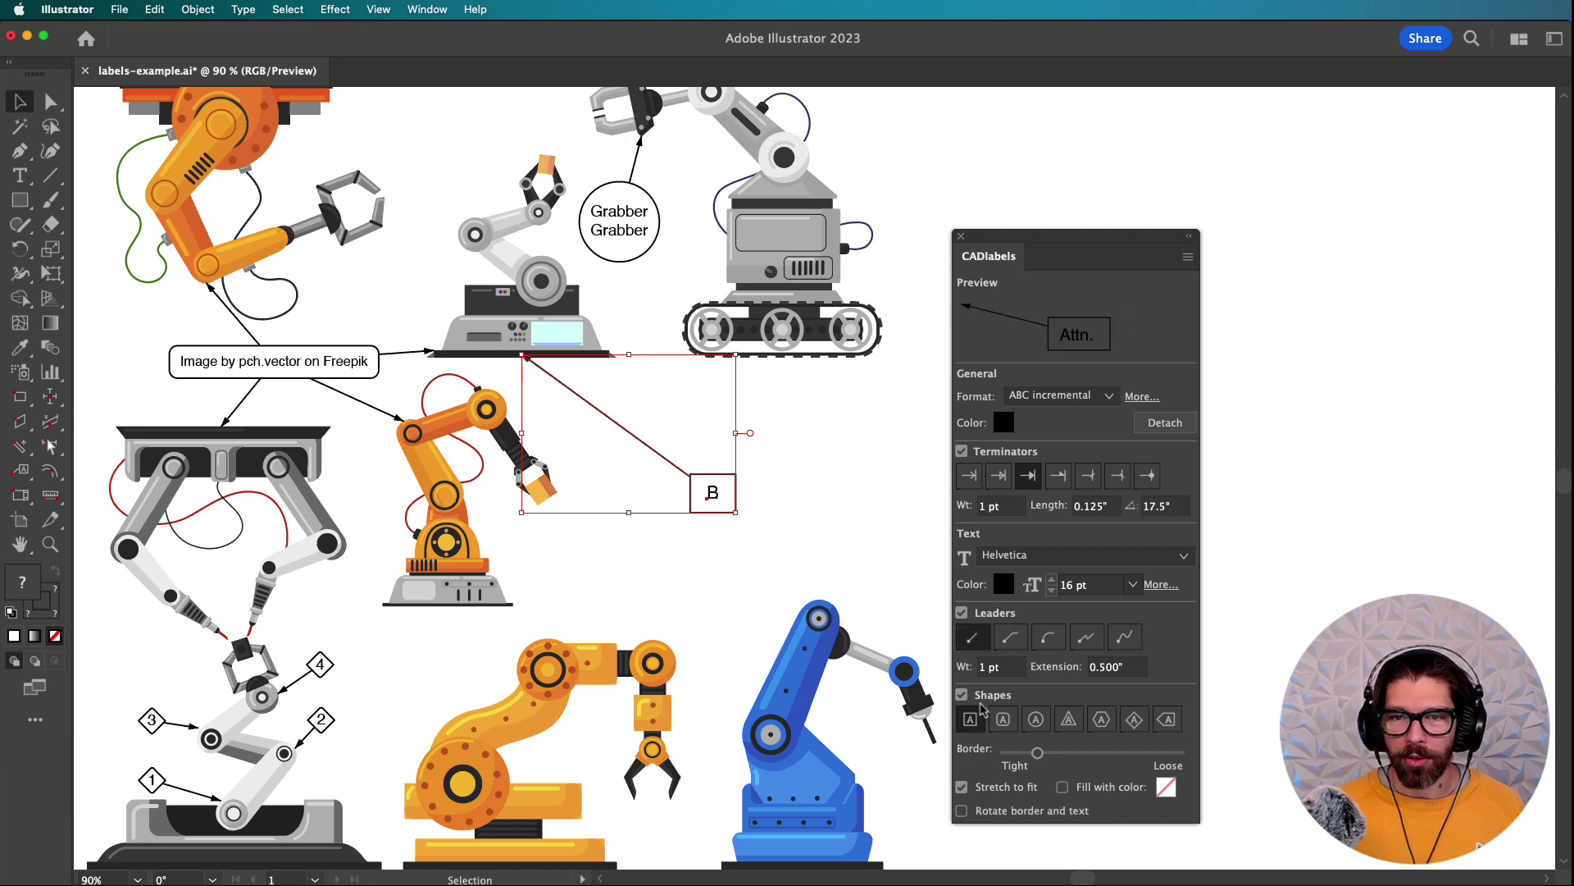
- Uncheck Stretch to fit and toggle label B's border shape off and back on
left_click(966, 788)
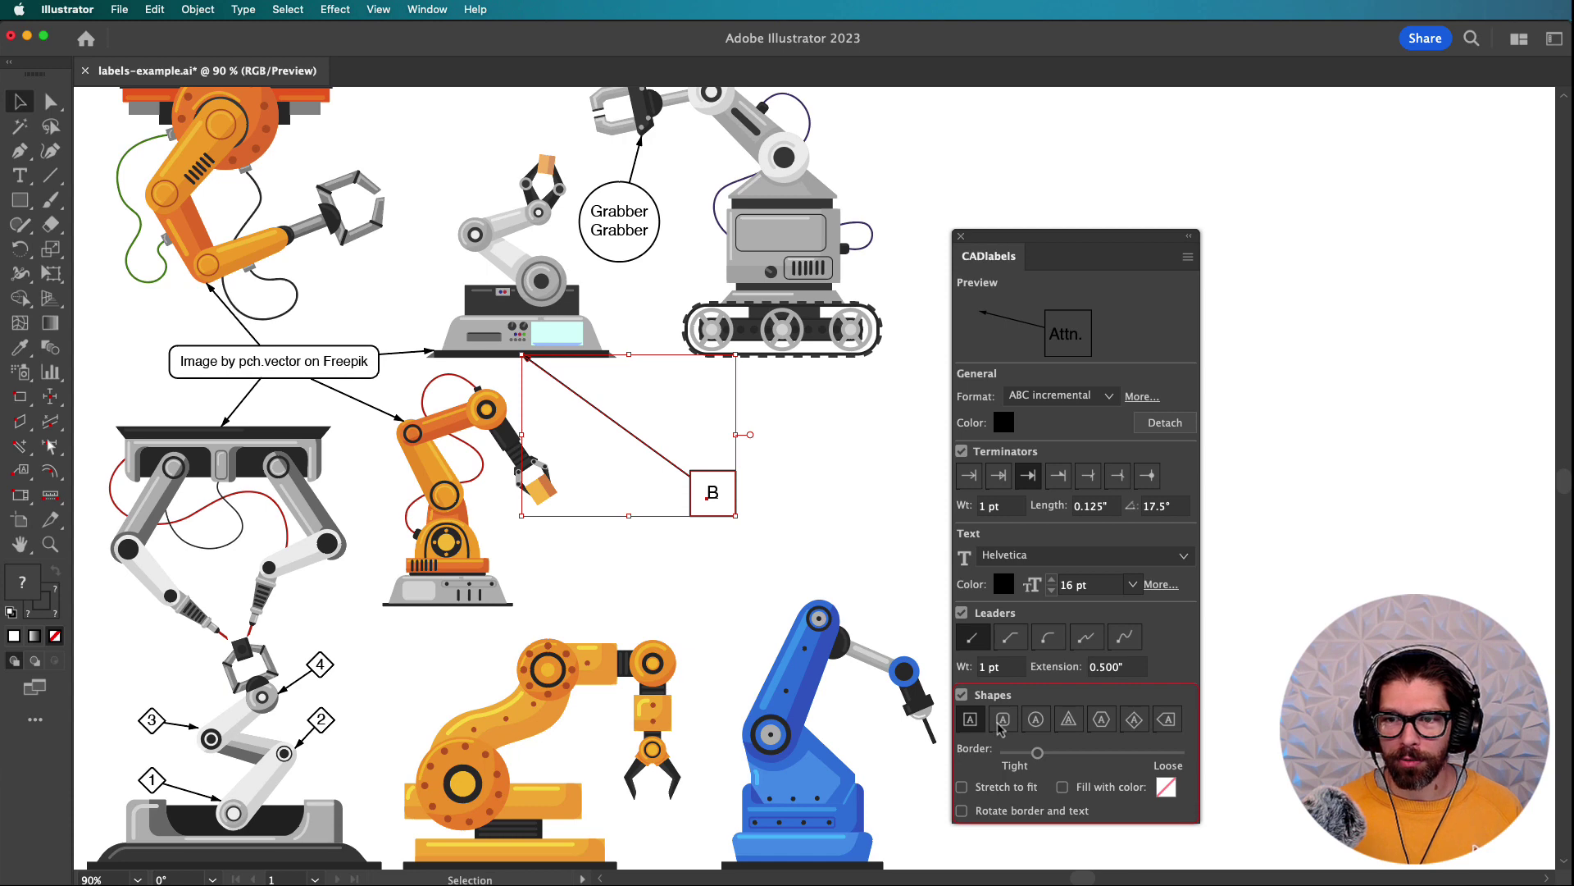
left_click(1036, 701)
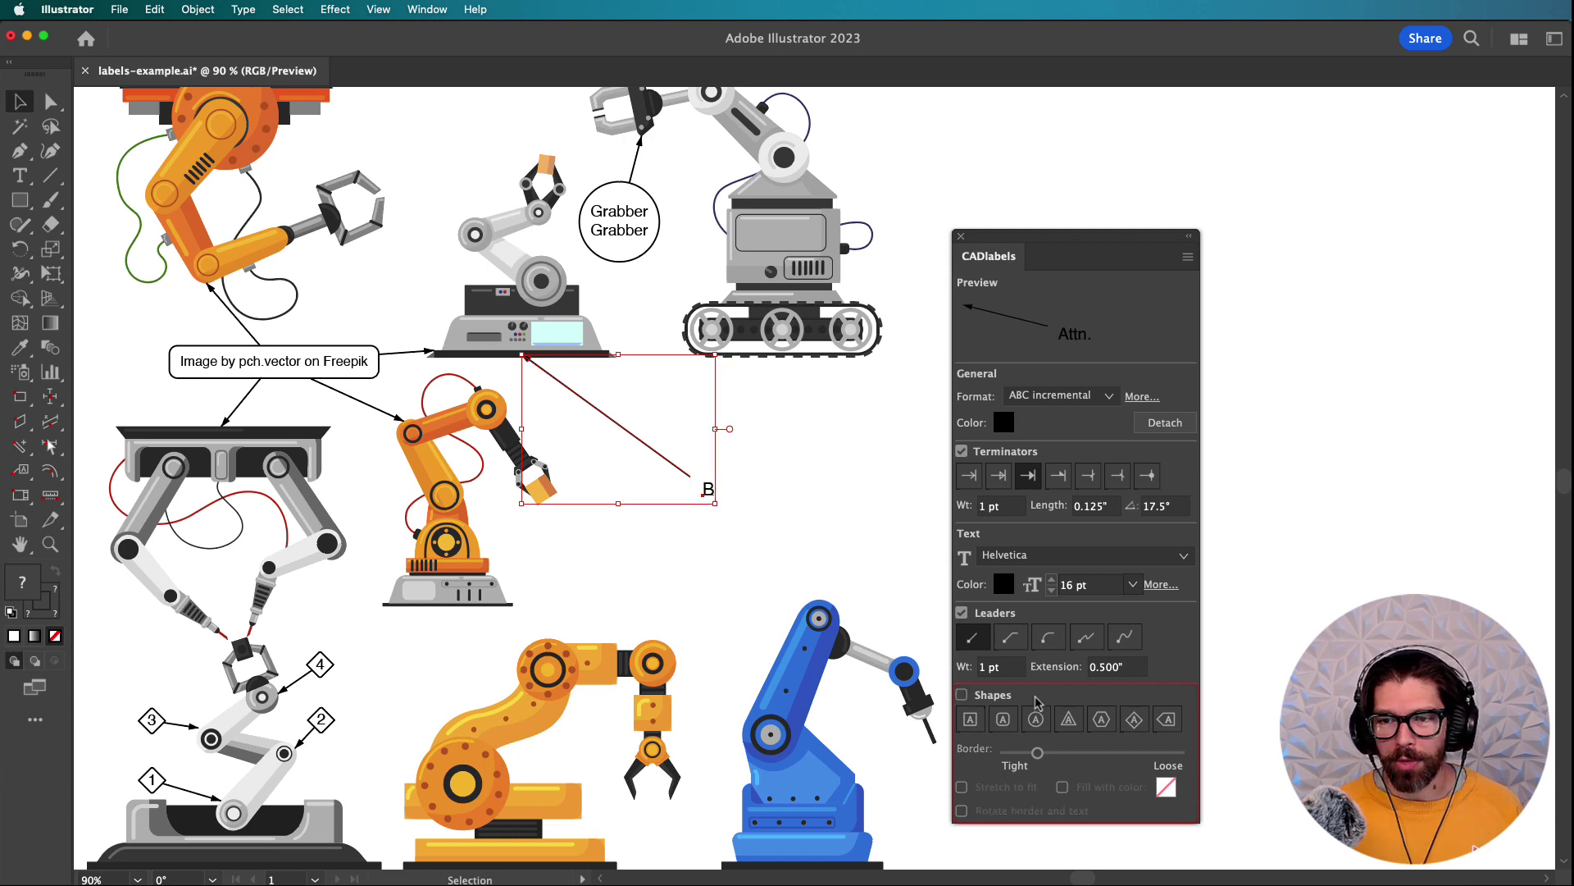
left_click(963, 696)
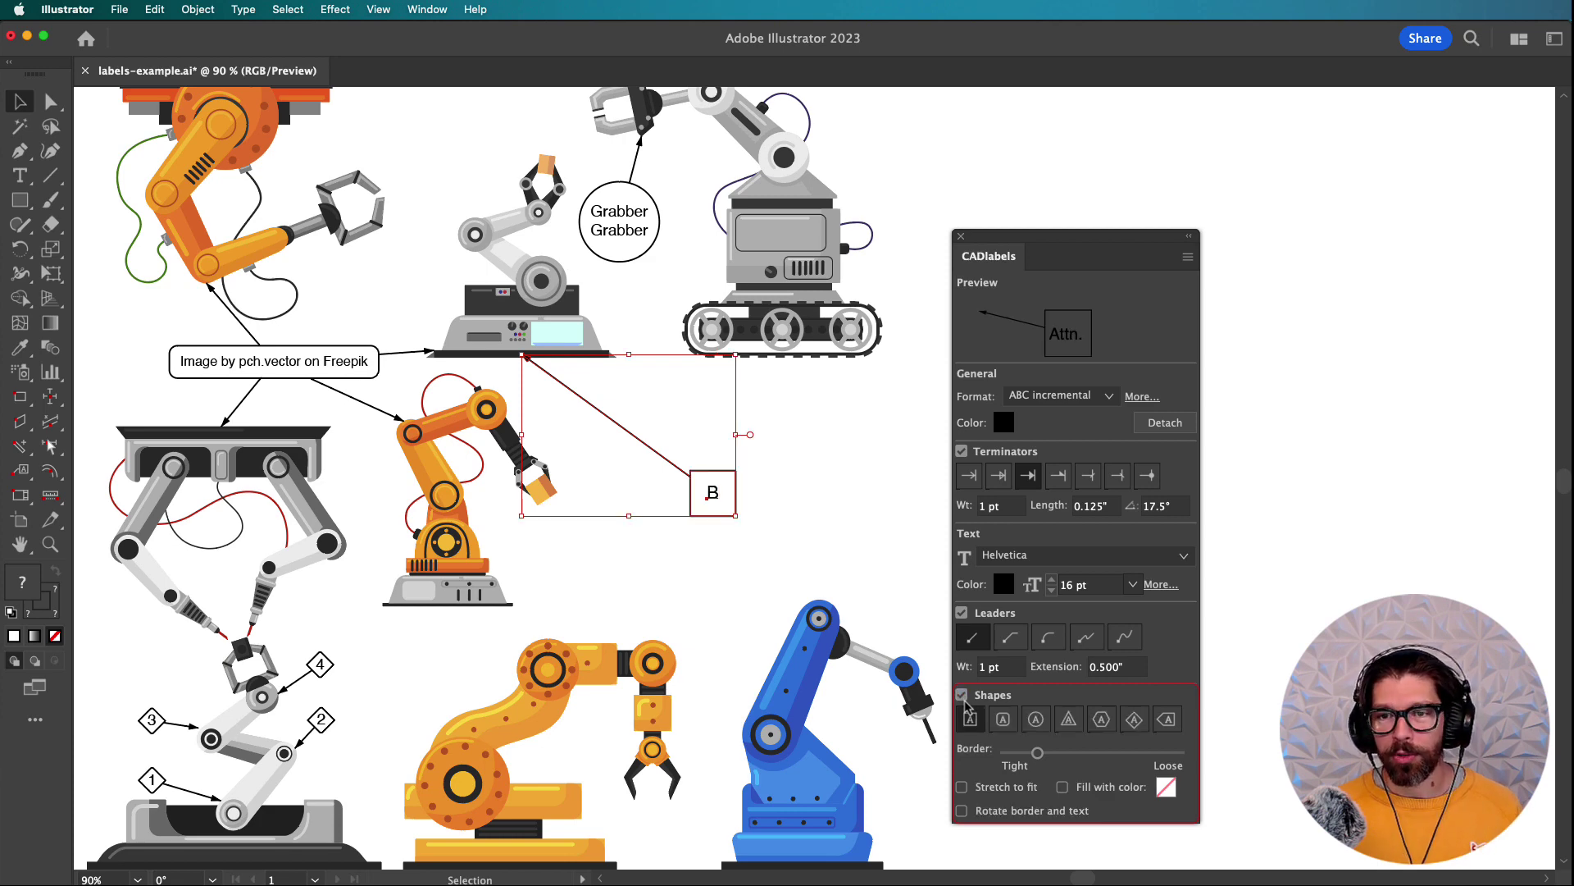
- Cycle label B's border through rounded rectangle, circle, triangle, hexagon and diamond, ending on pointed tag
left_click(1001, 723)
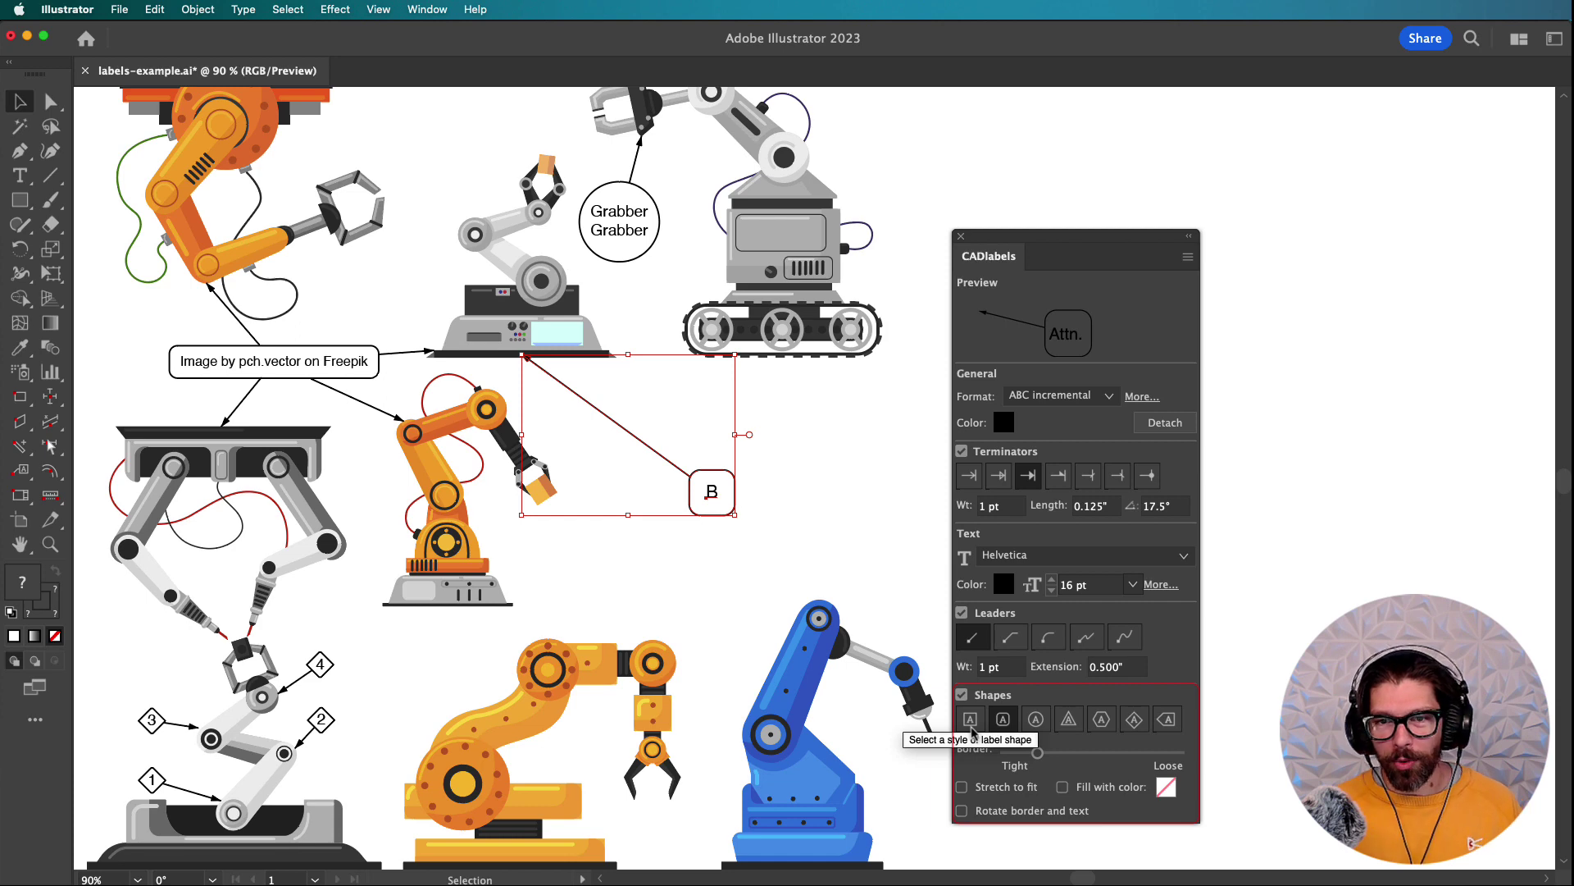
left_click(1036, 720)
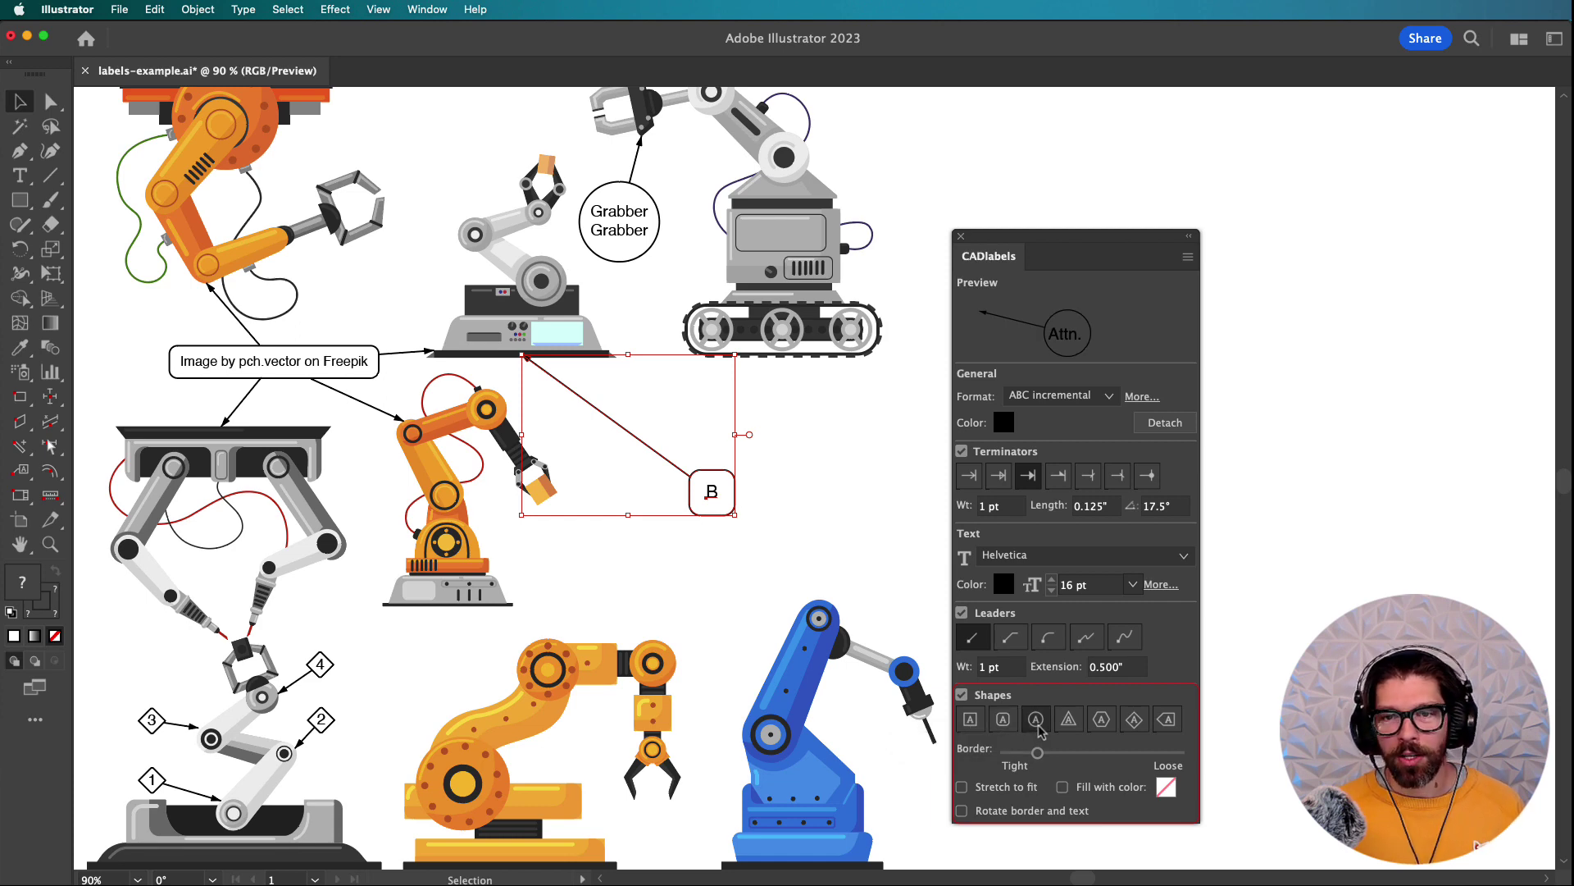
left_click(1070, 724)
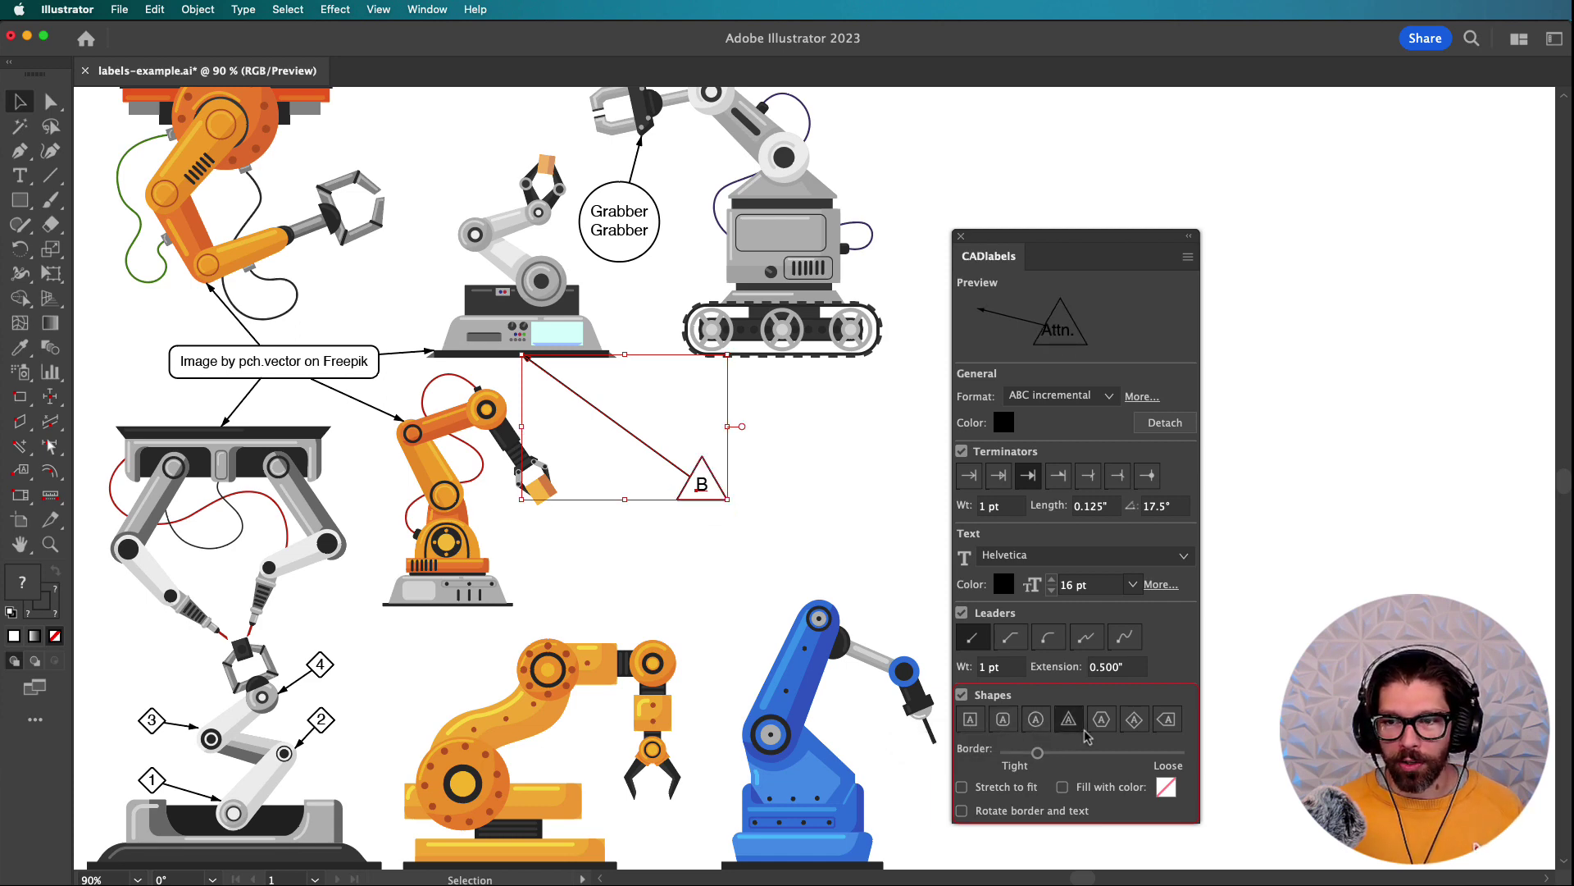
left_click(1097, 724)
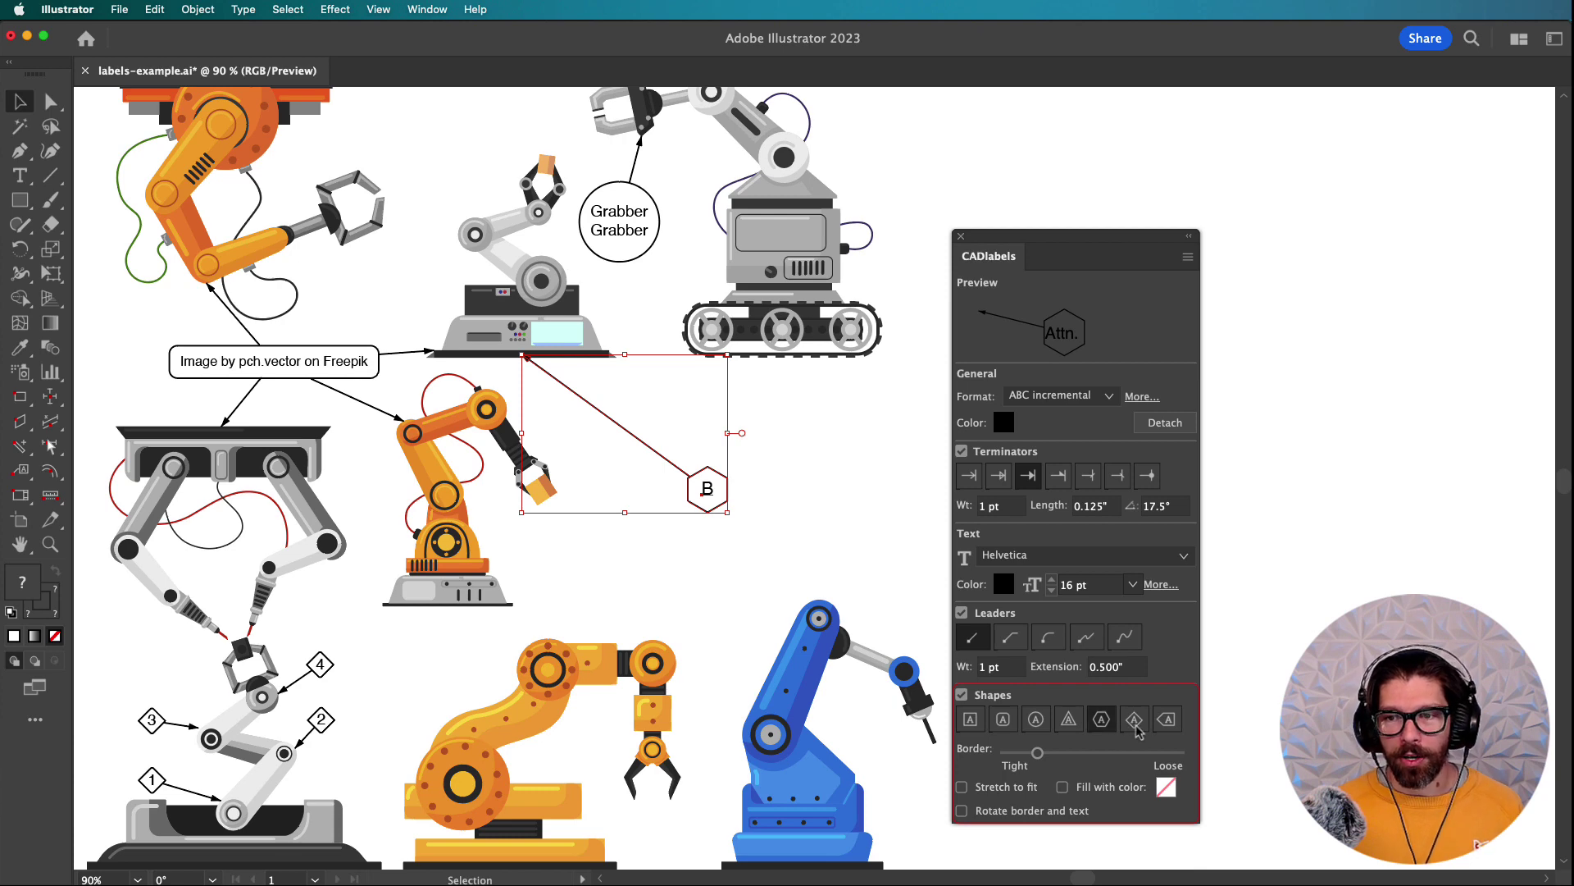
left_click(1135, 721)
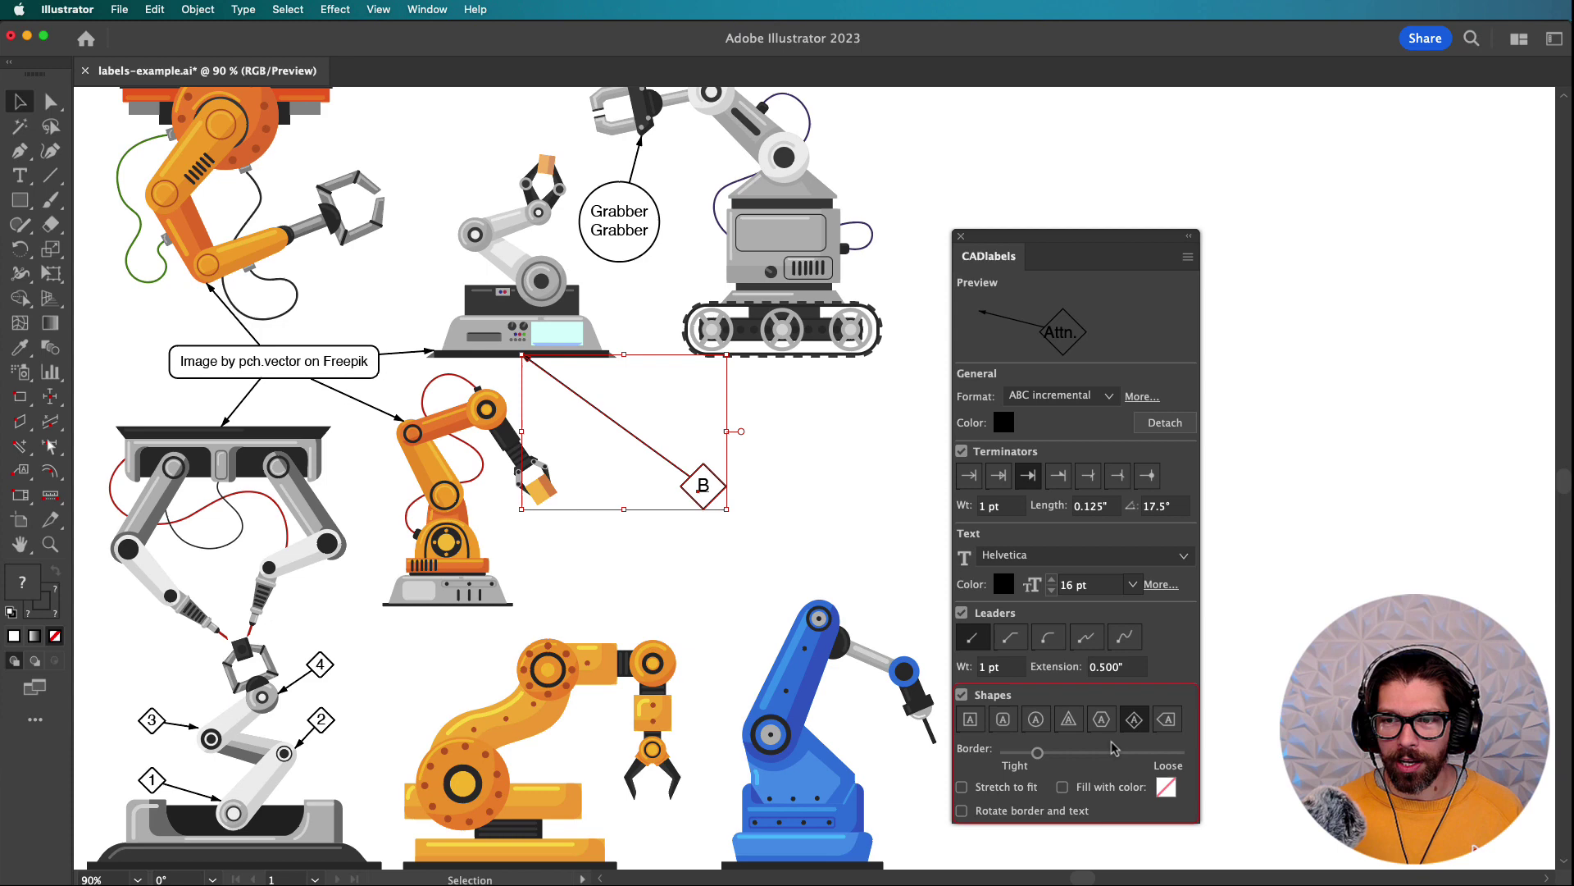
left_click(1167, 721)
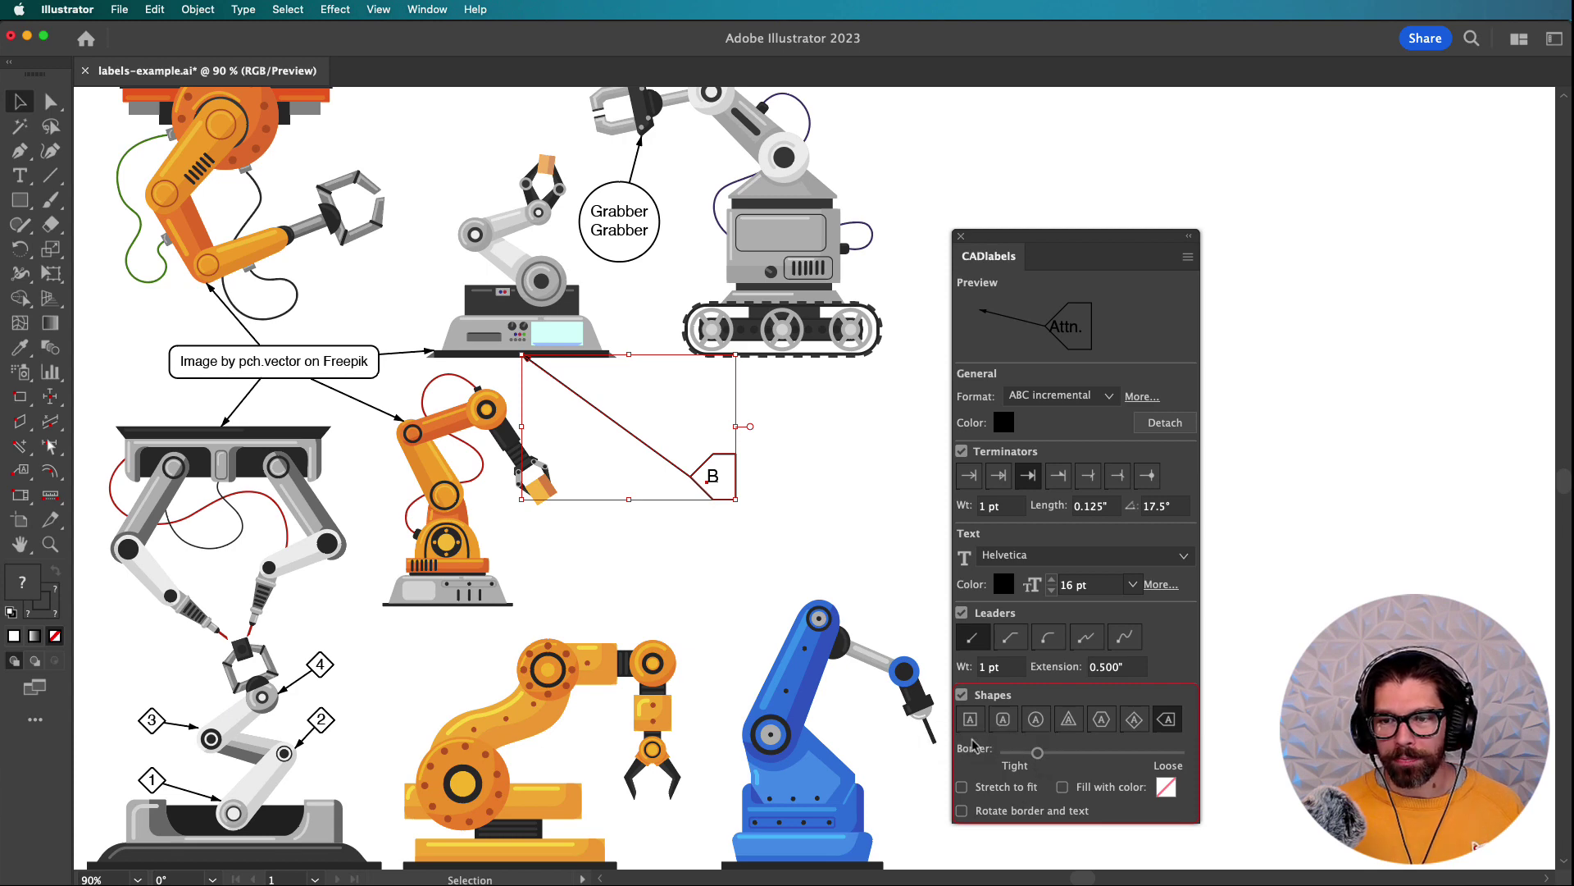
- Give label B a rounded-rectangle border and set its padding slightly toward Tight
left_click(1003, 719)
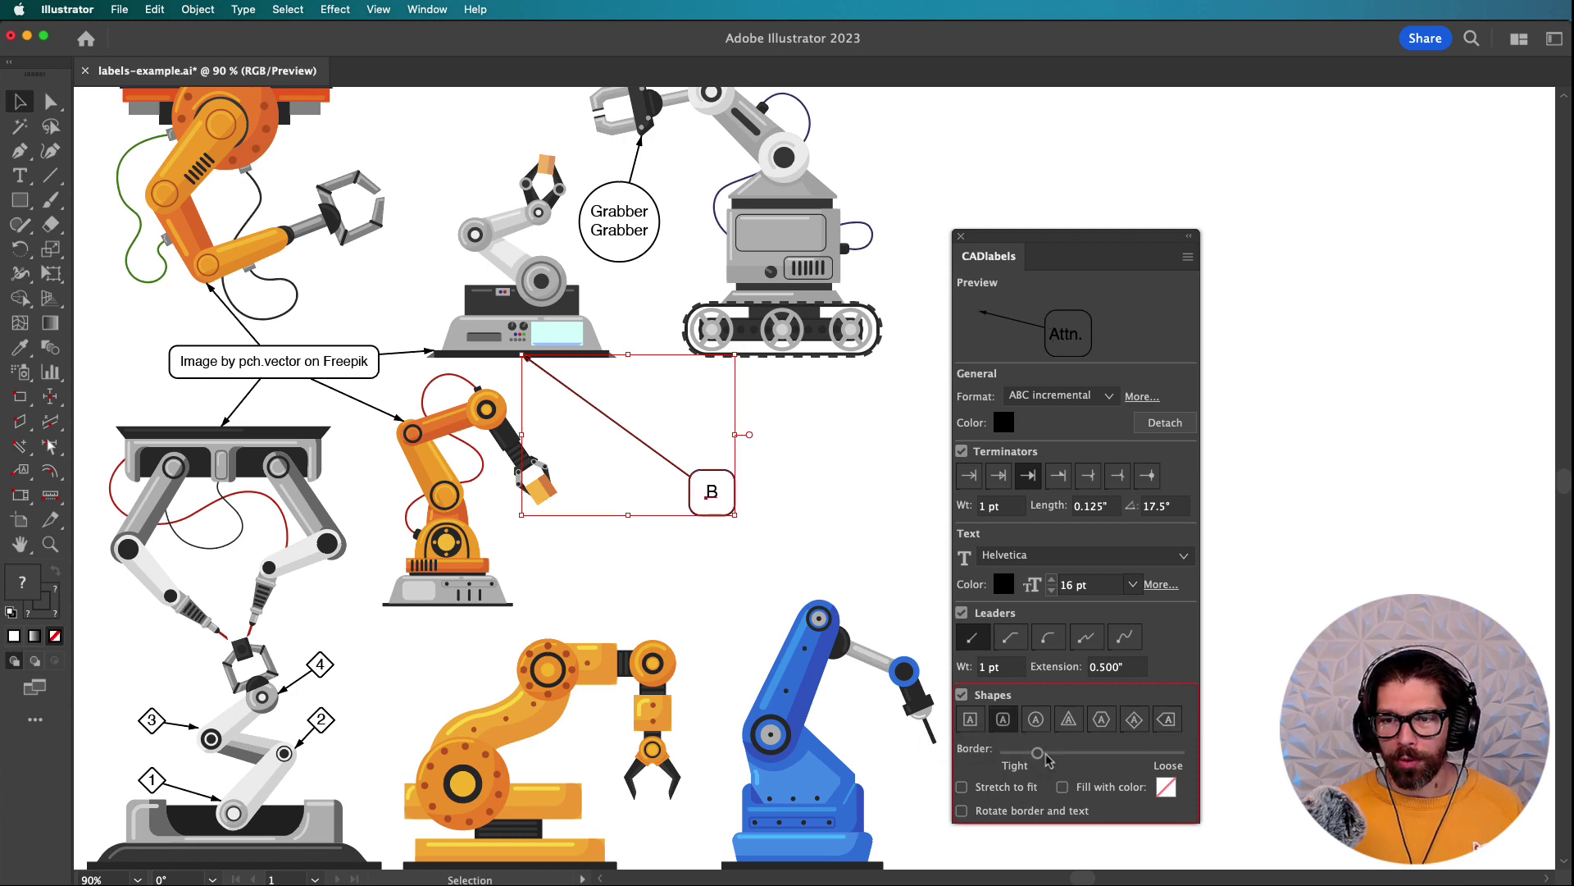
left_click_drag(1041, 759, 1103, 758)
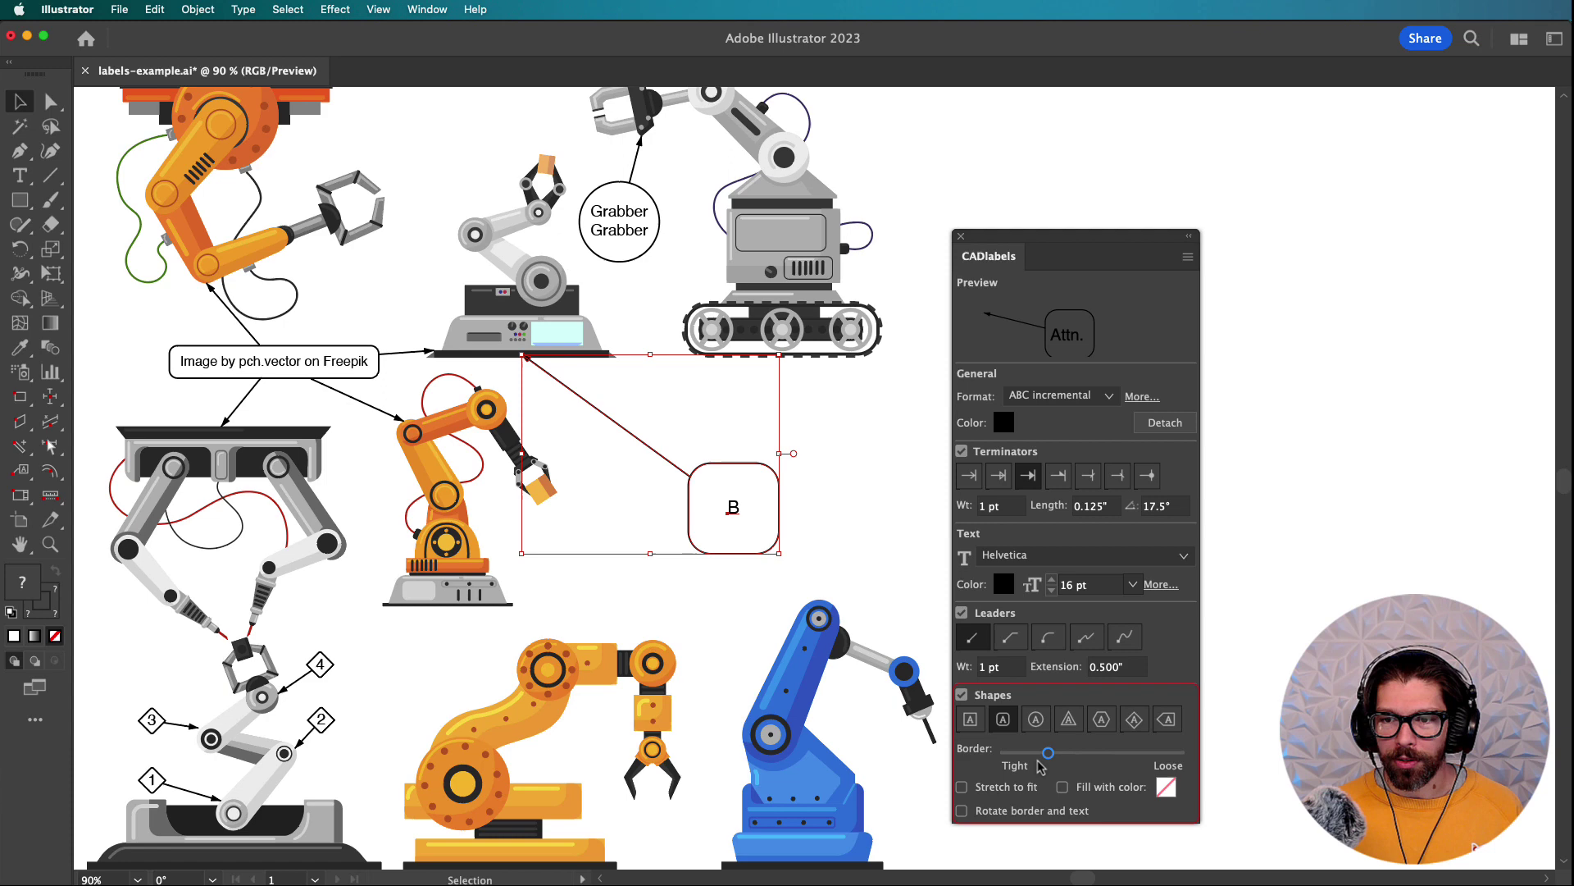
left_click_drag(1042, 765, 1031, 763)
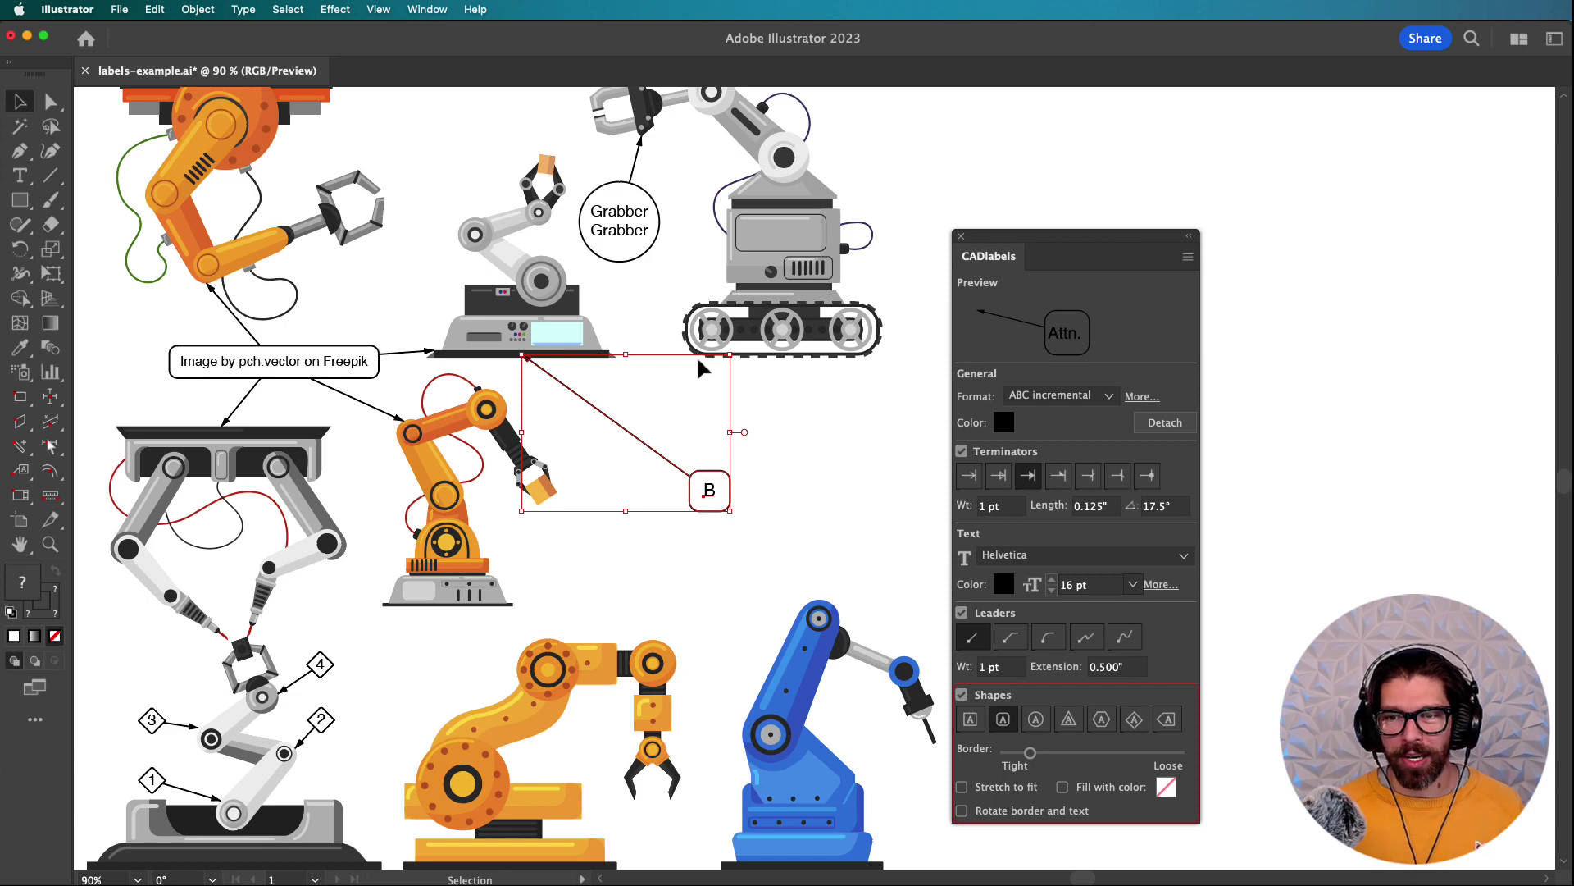
- Select the Grabber callout, toggle Stretch to fit, and fill its border with red FF0000
left_click(656, 237)
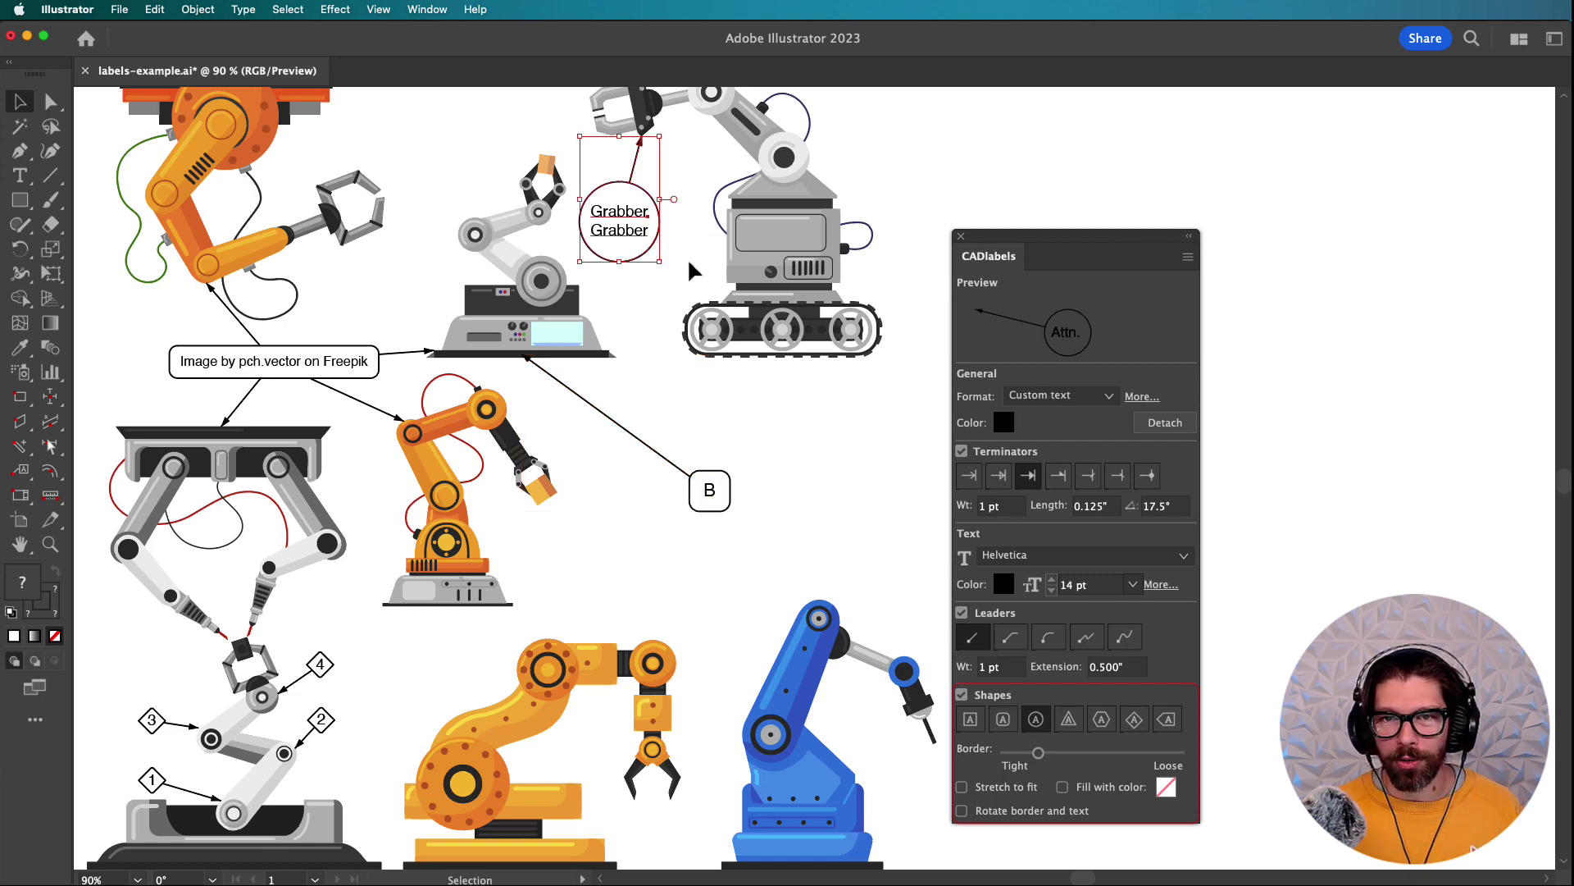
left_click(963, 789)
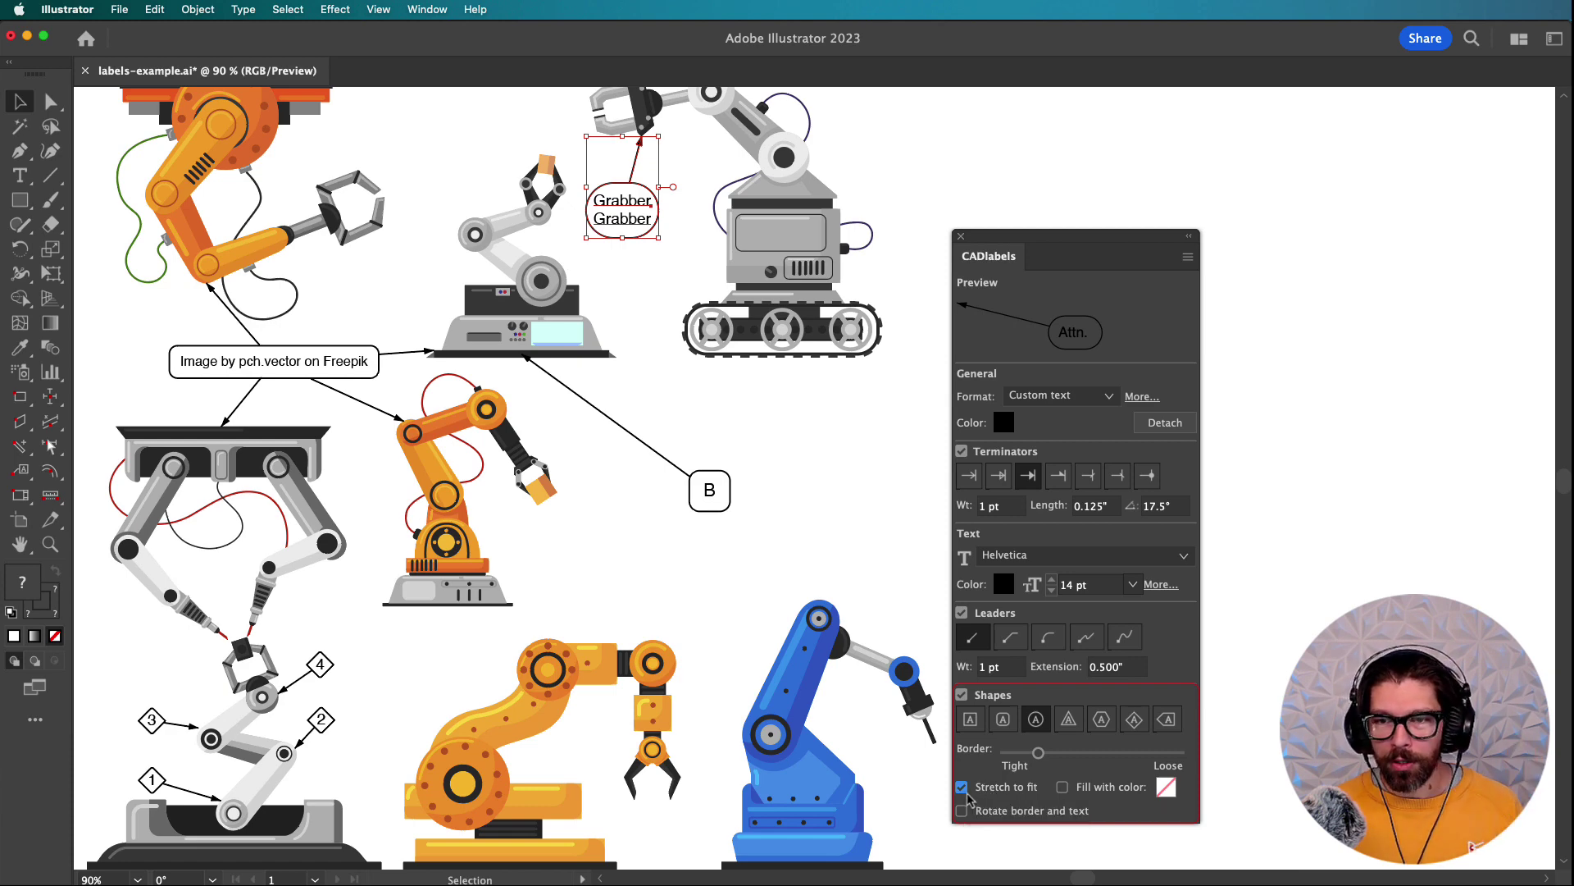
left_click(986, 793)
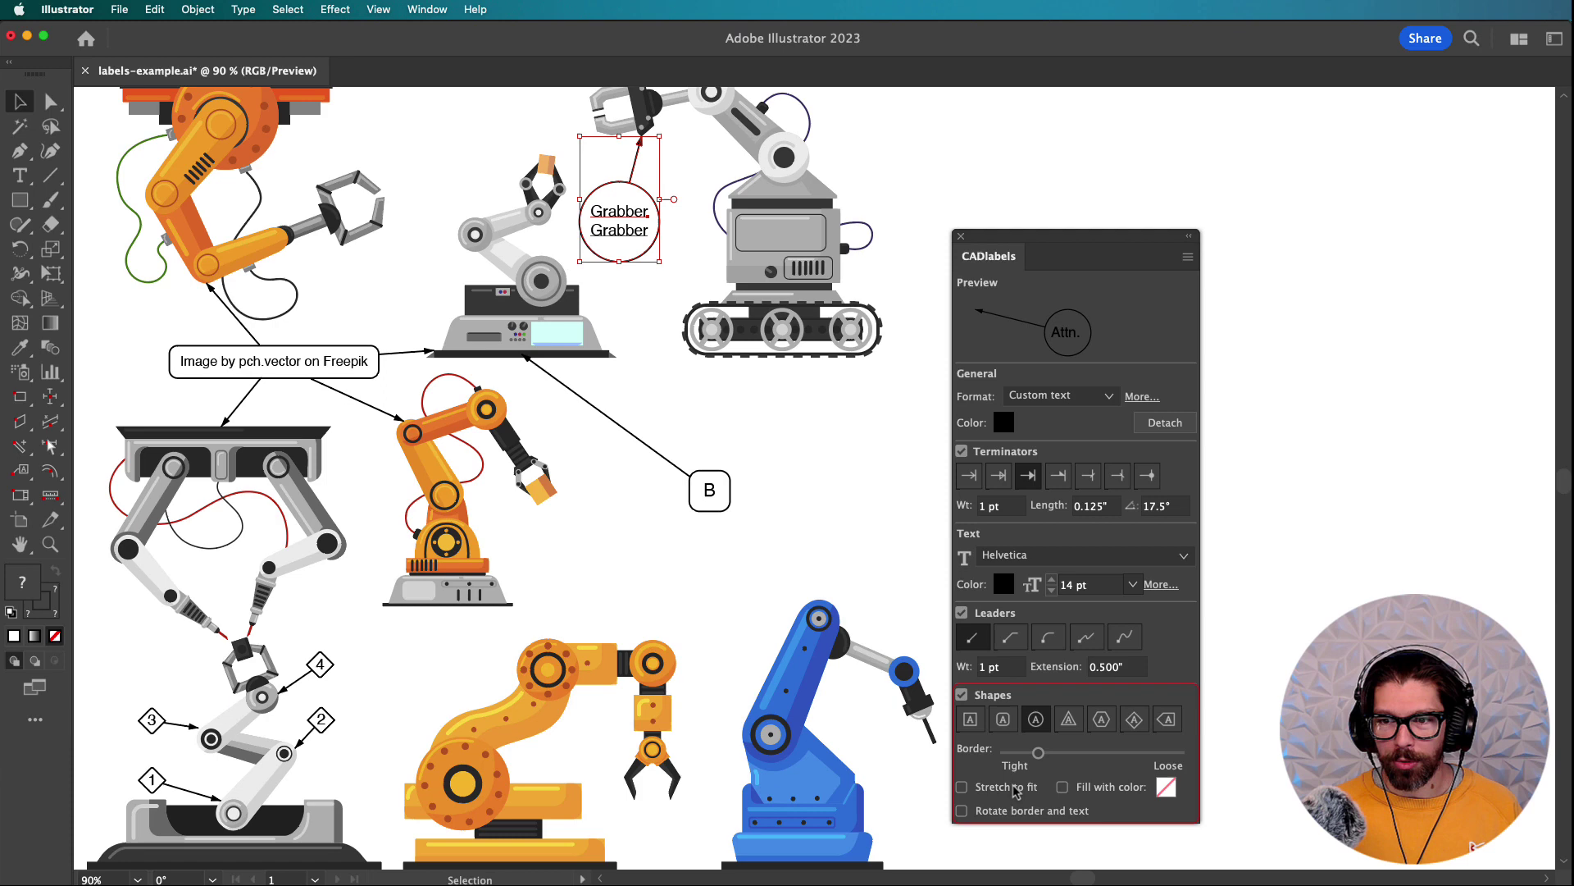
left_click(1065, 788)
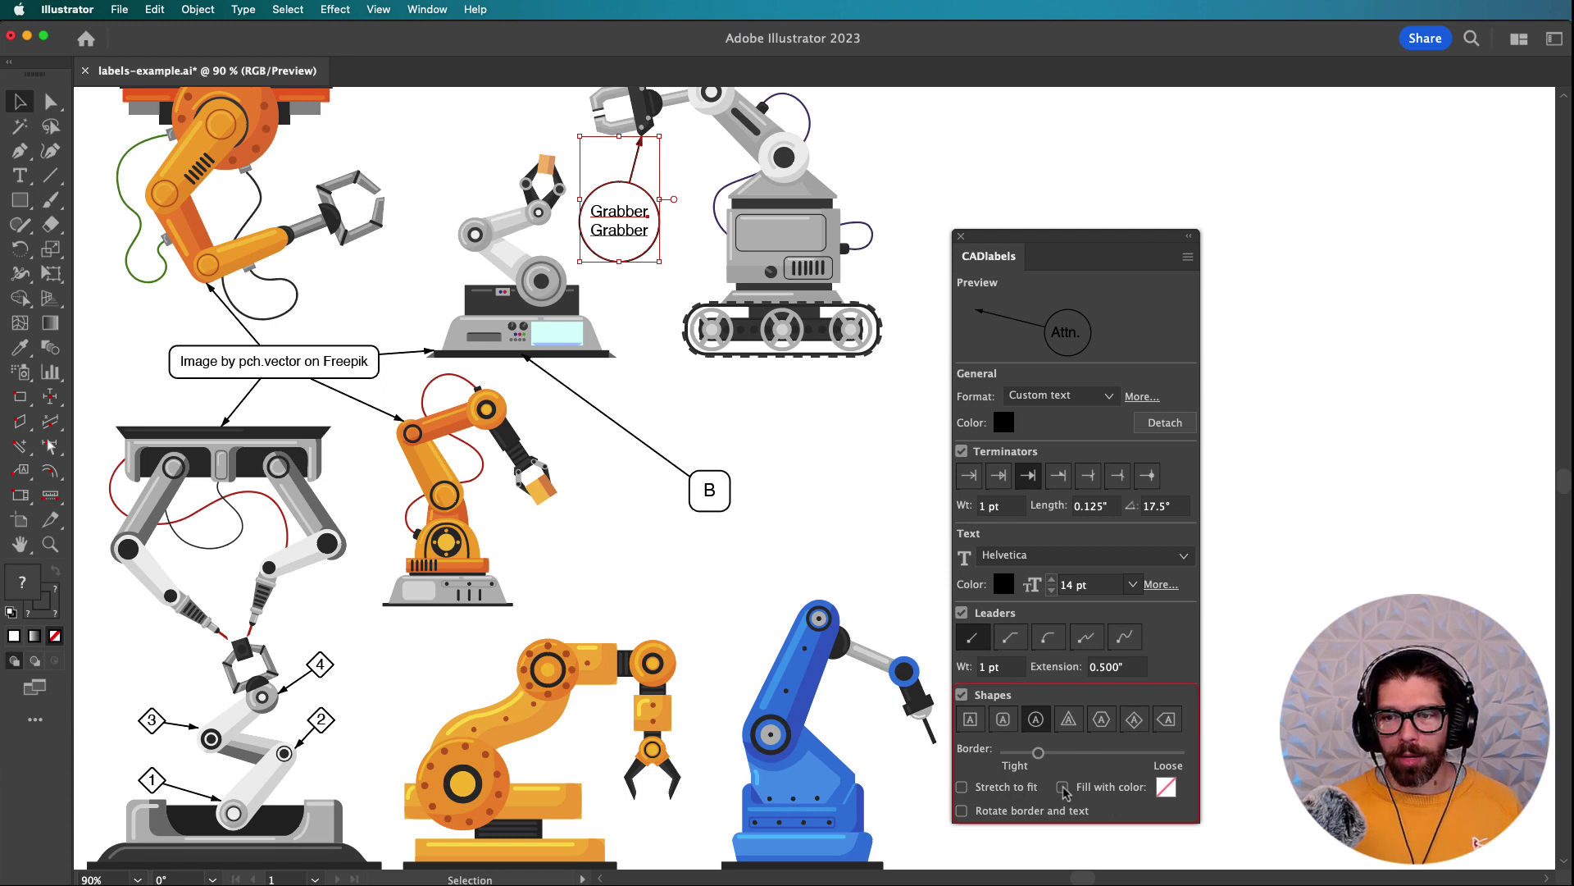
left_click(1165, 788)
type("ff0000")
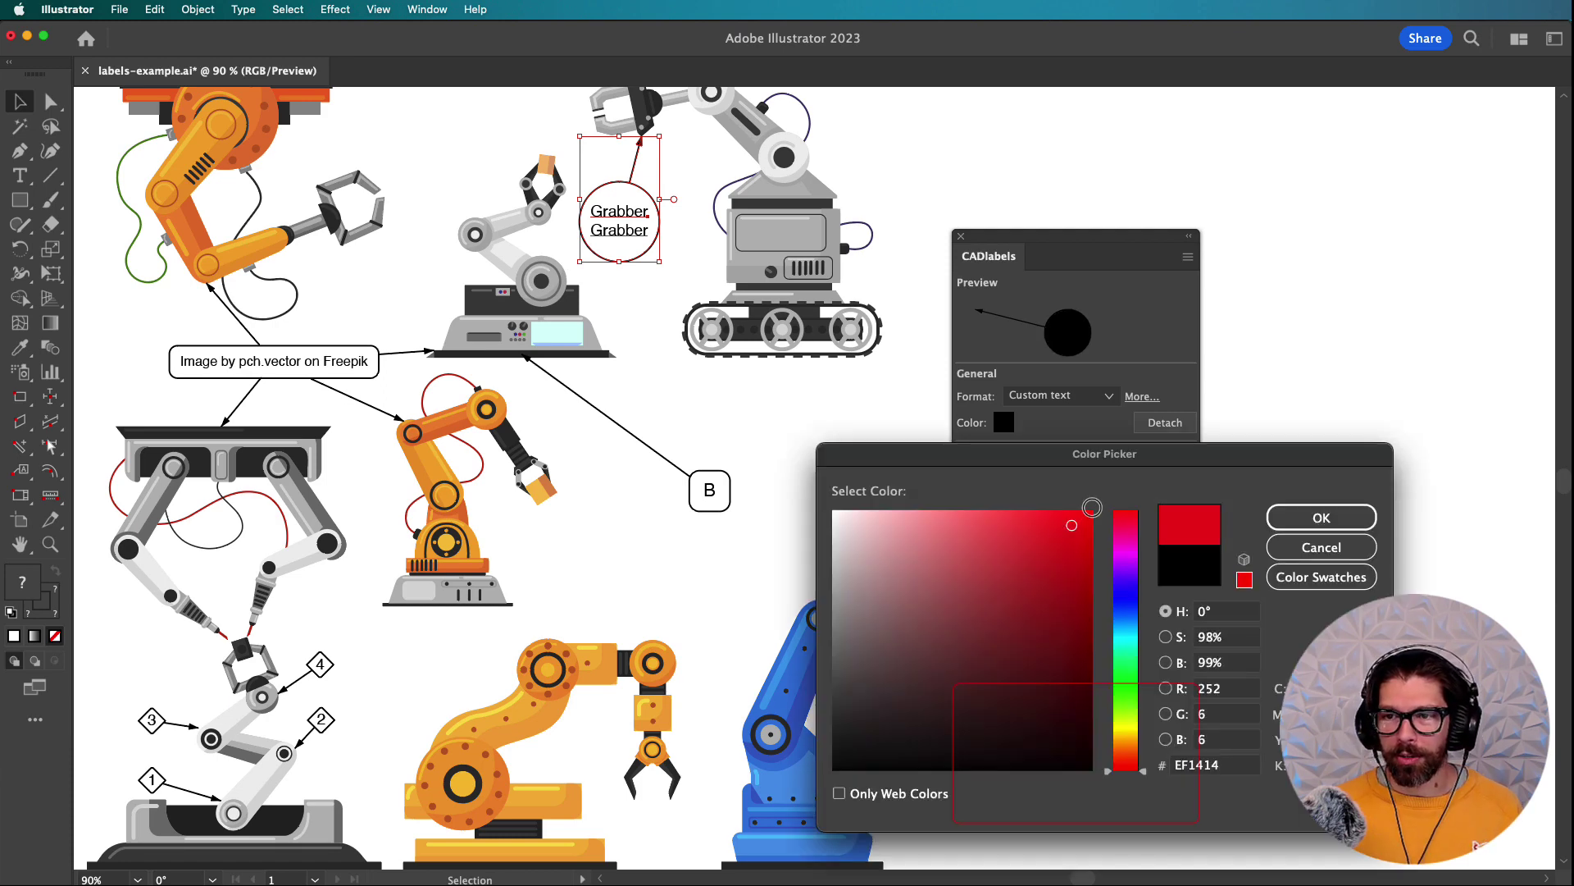
left_click(1308, 518)
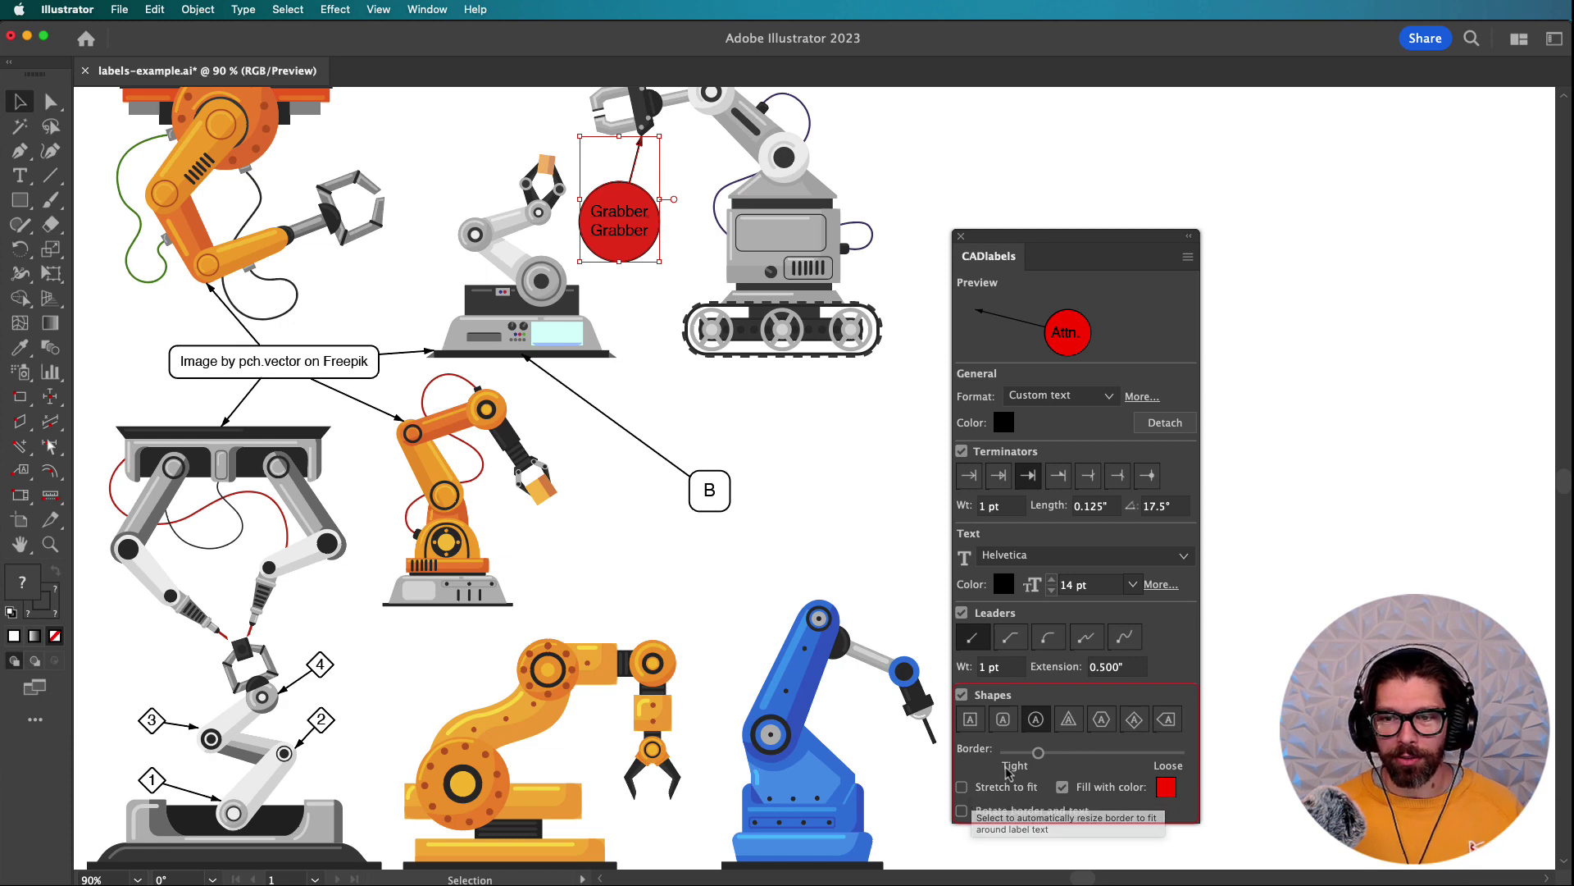
left_click(961, 694)
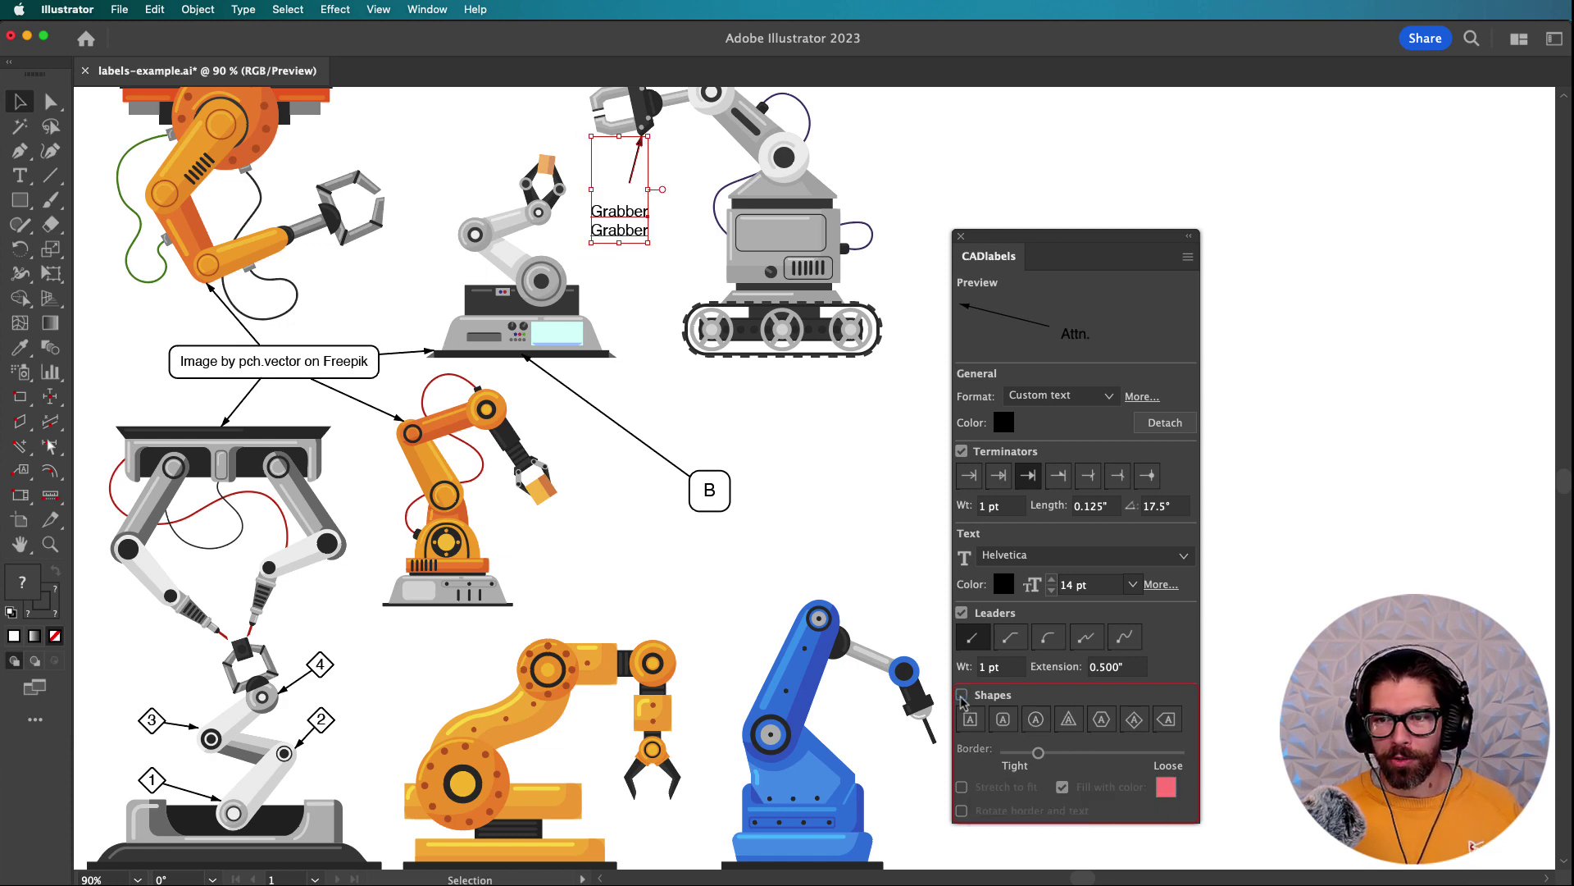
left_click(962, 695)
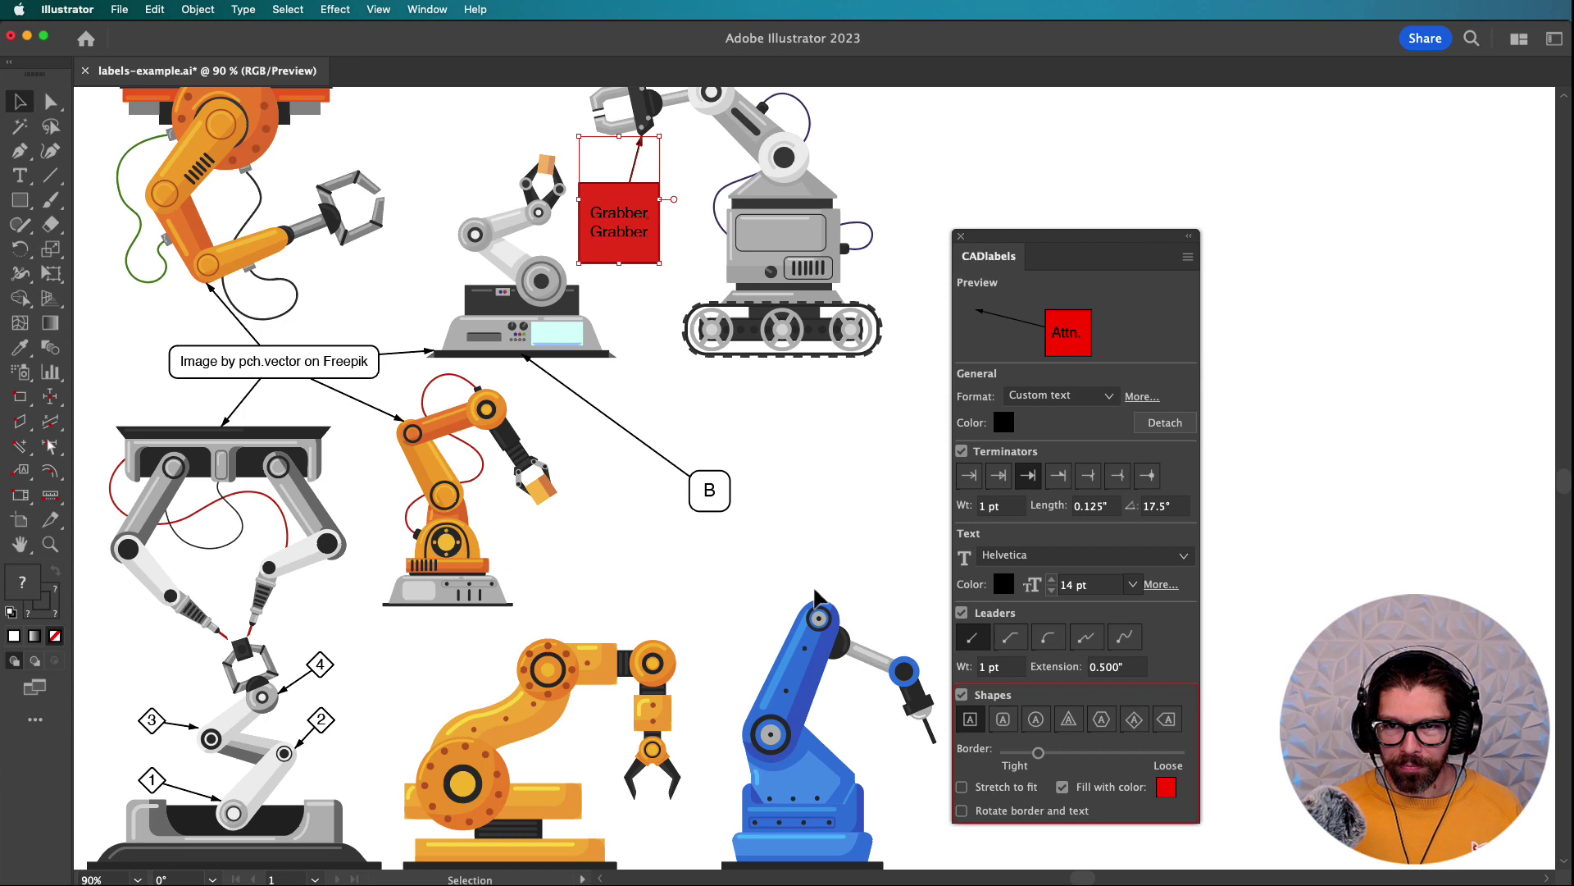
left_click(722, 495)
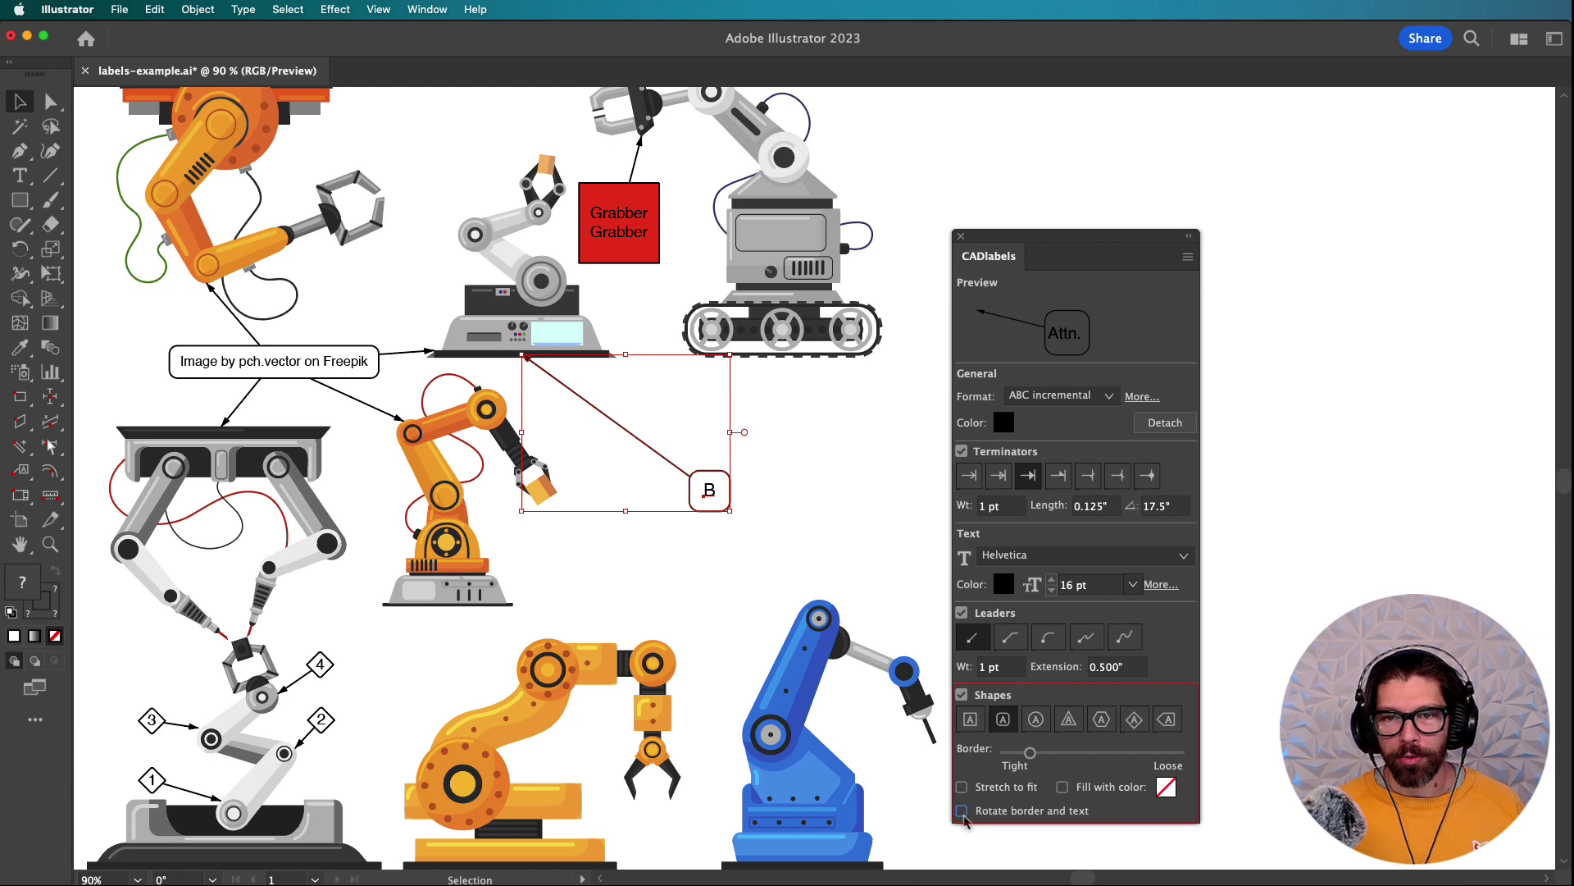
left_click(982, 820)
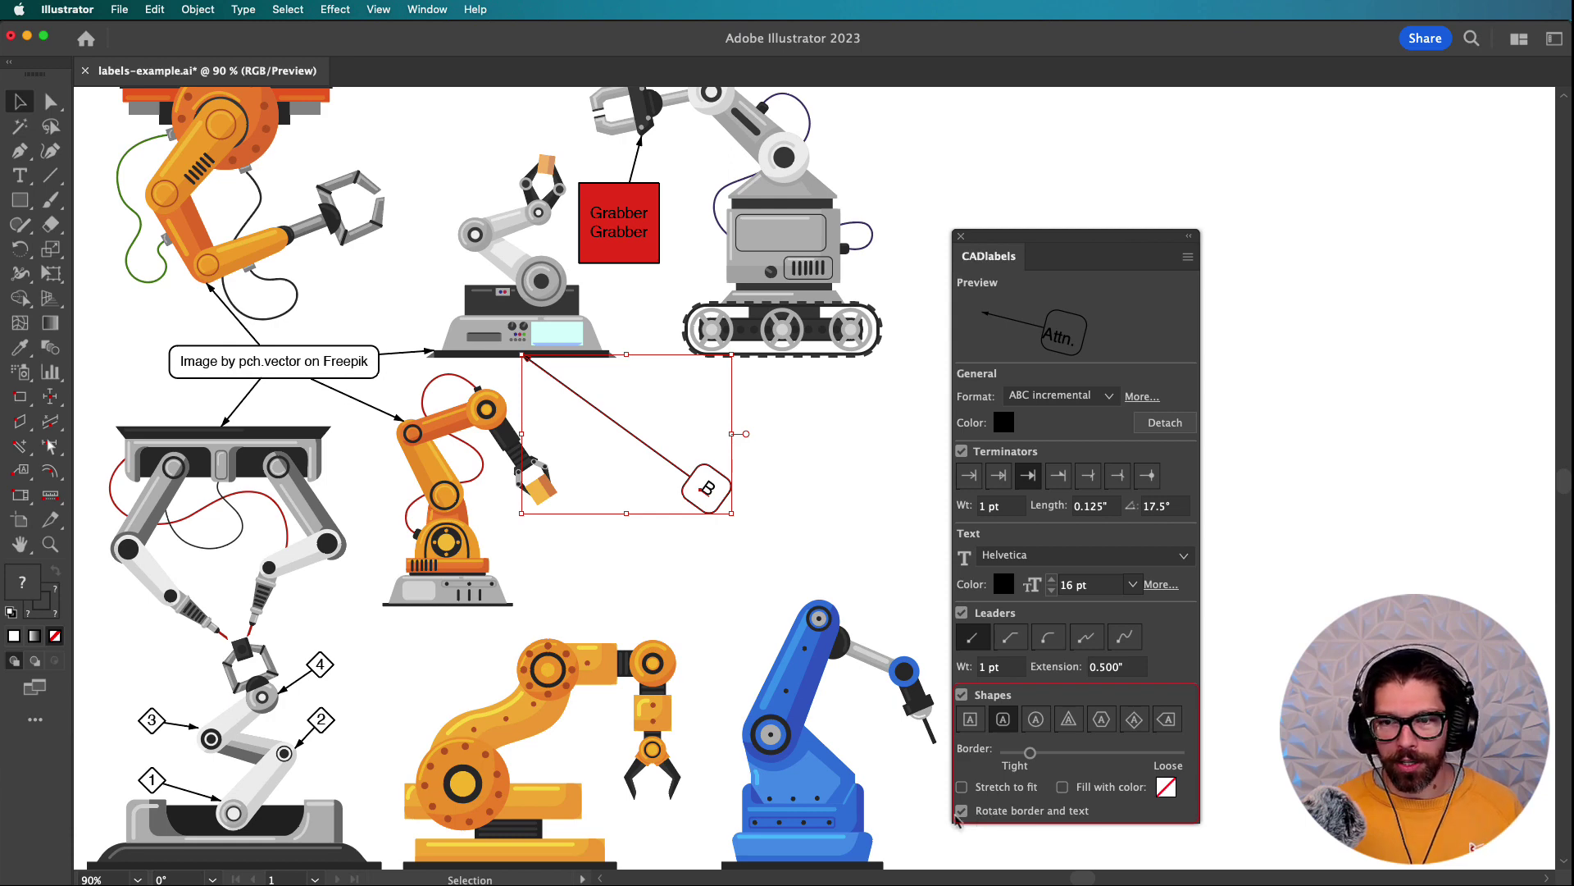
left_click(961, 815)
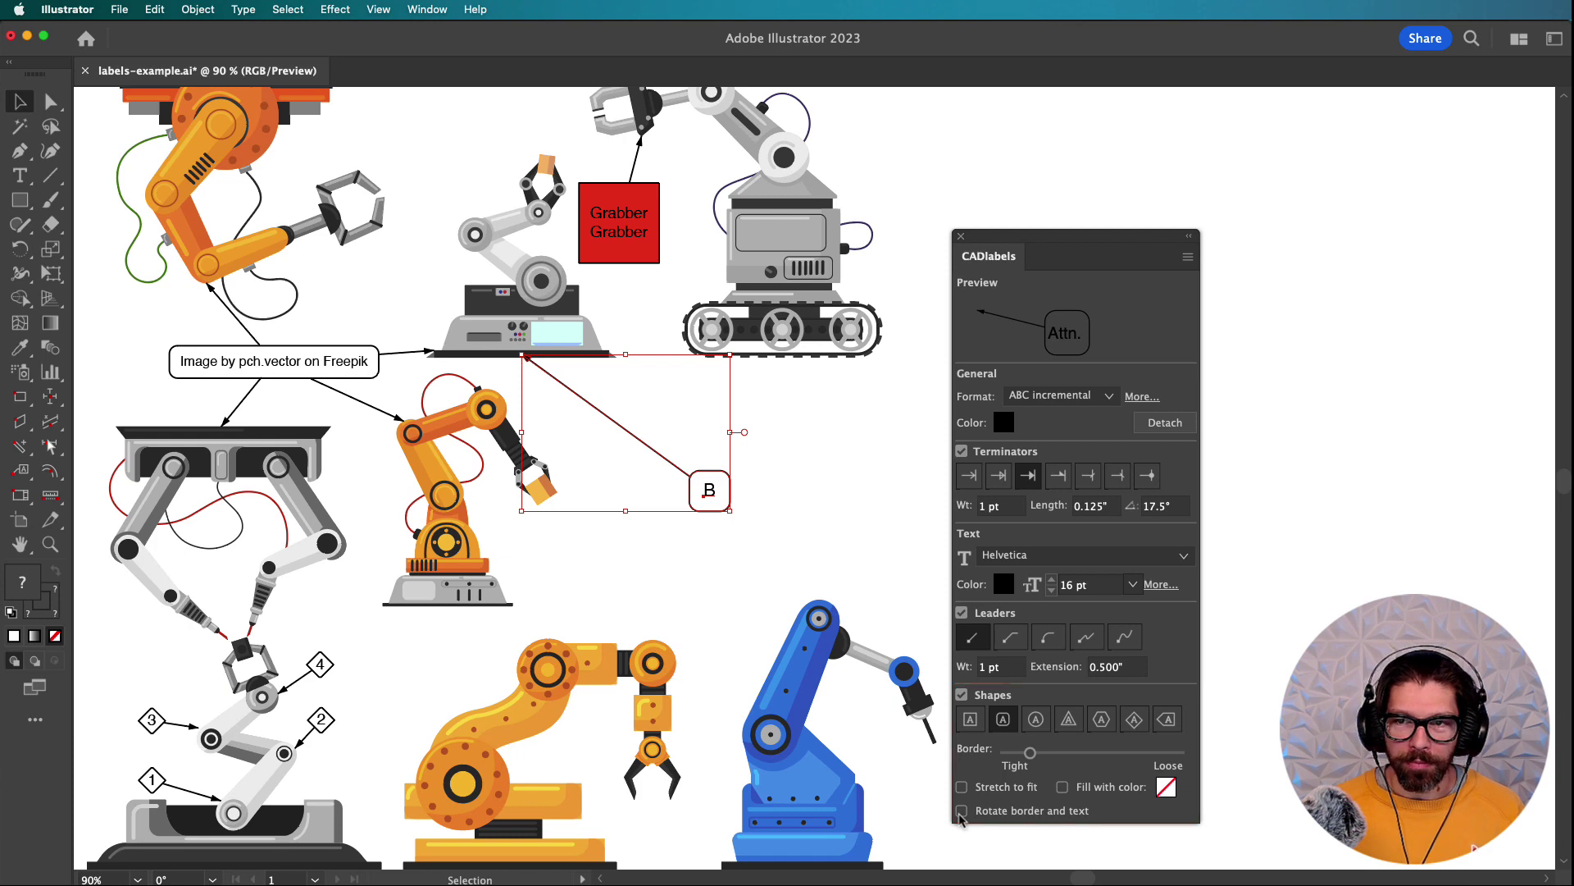
left_click(921, 552)
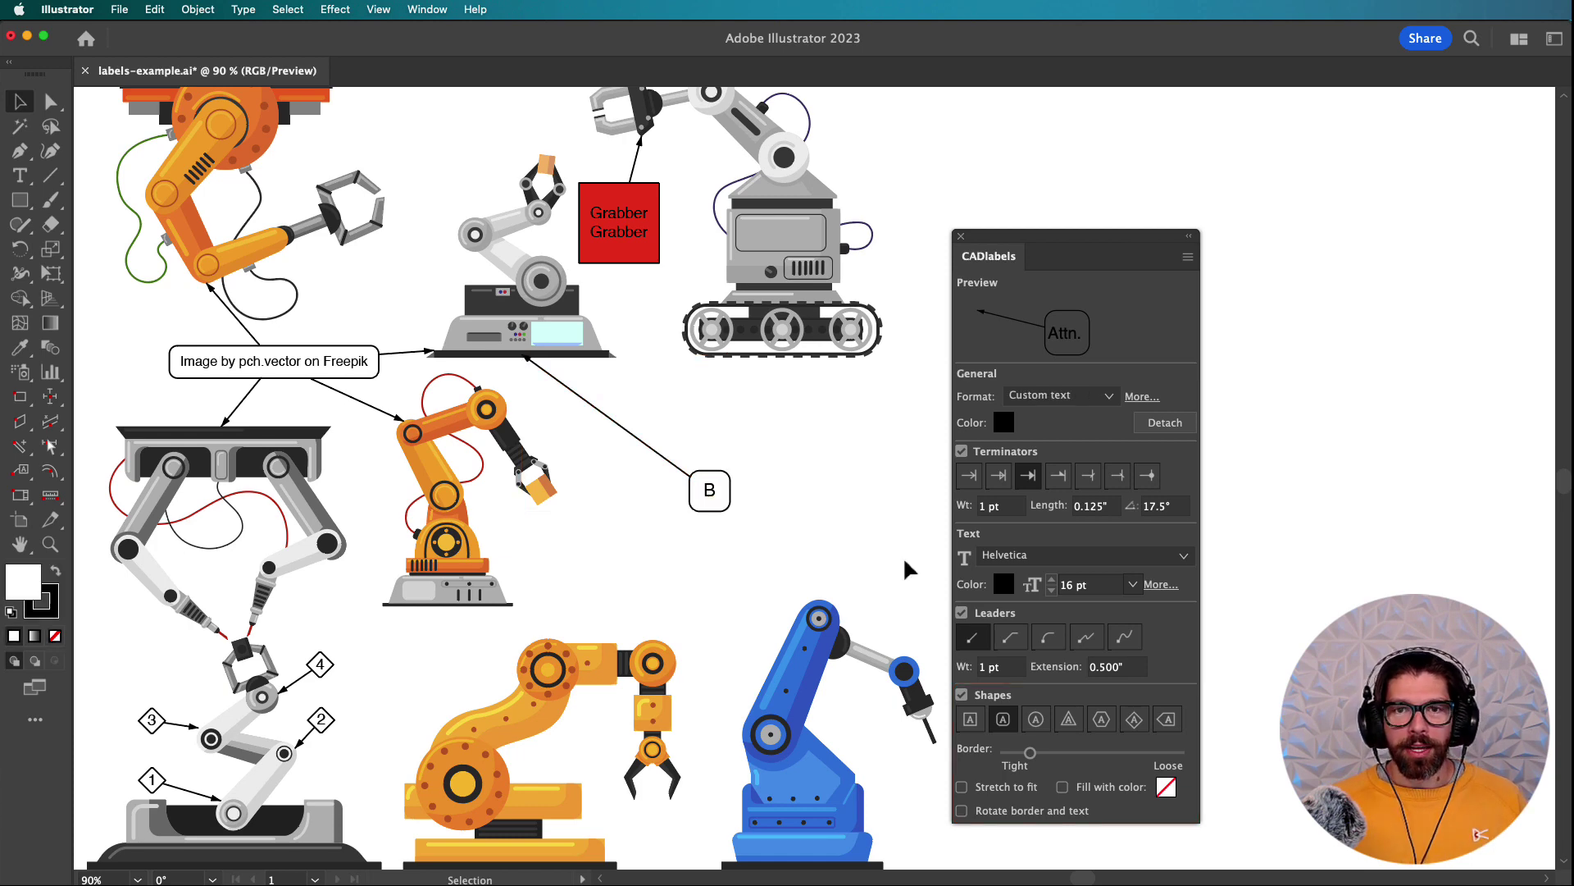